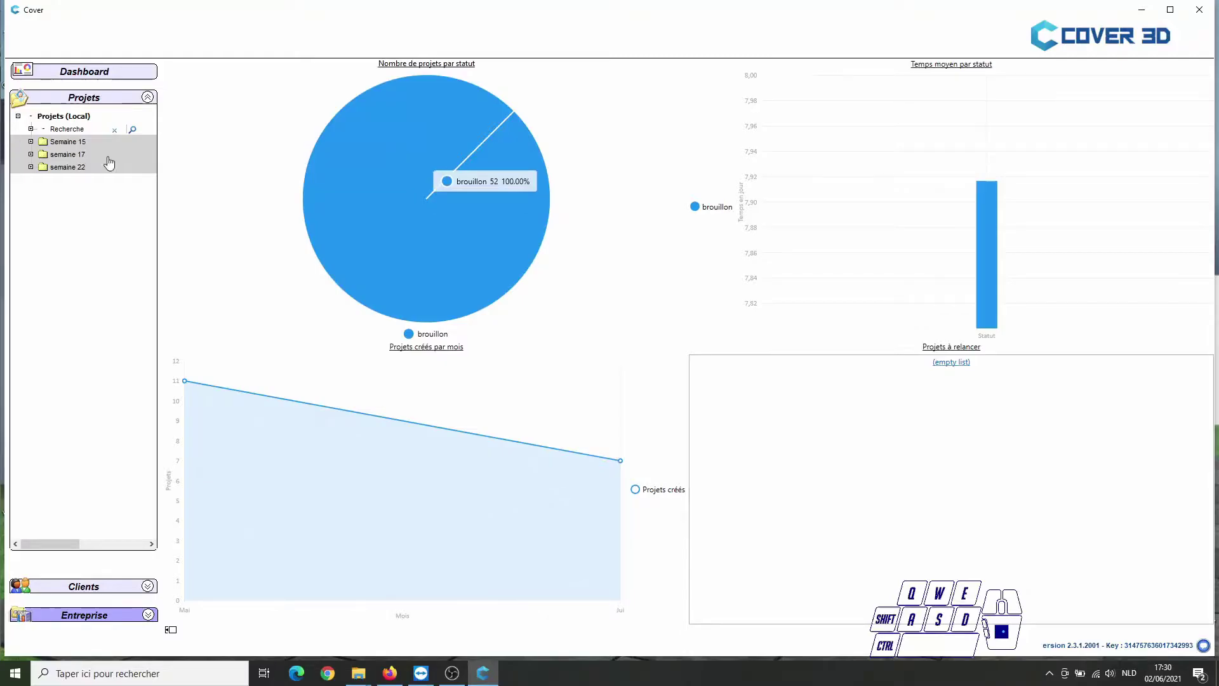
# Create a new local project named "Véranda Démo".
pyautogui.rightClick(75, 117)
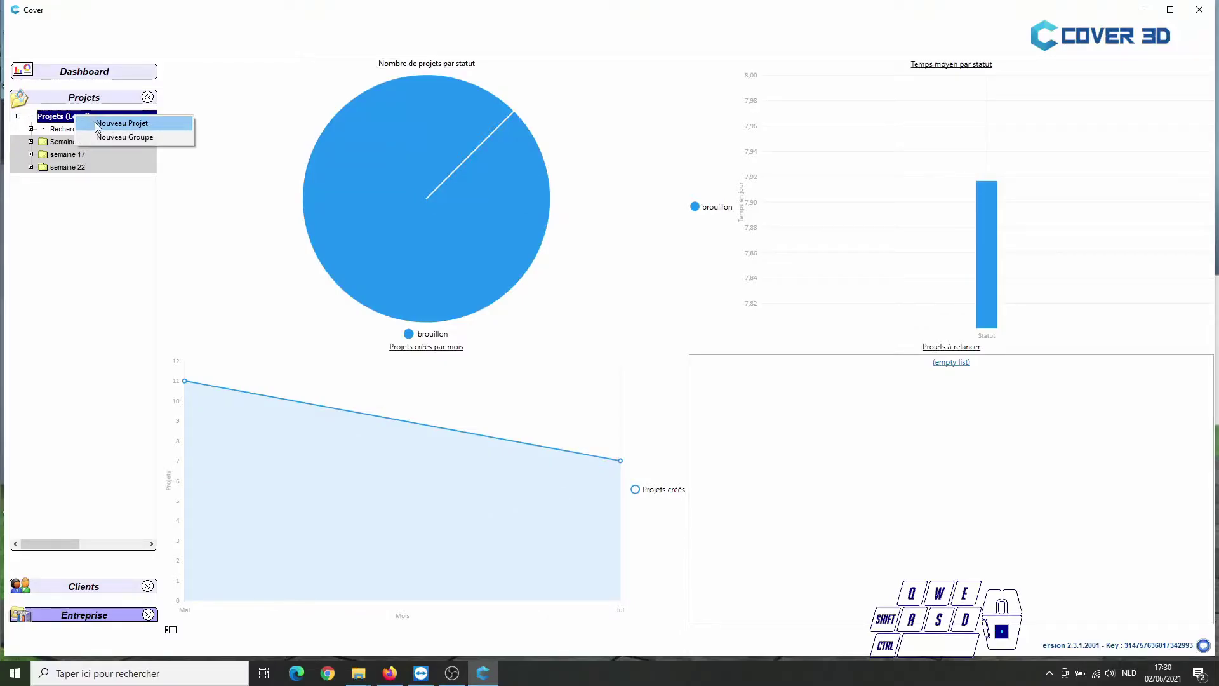
pyautogui.click(98, 124)
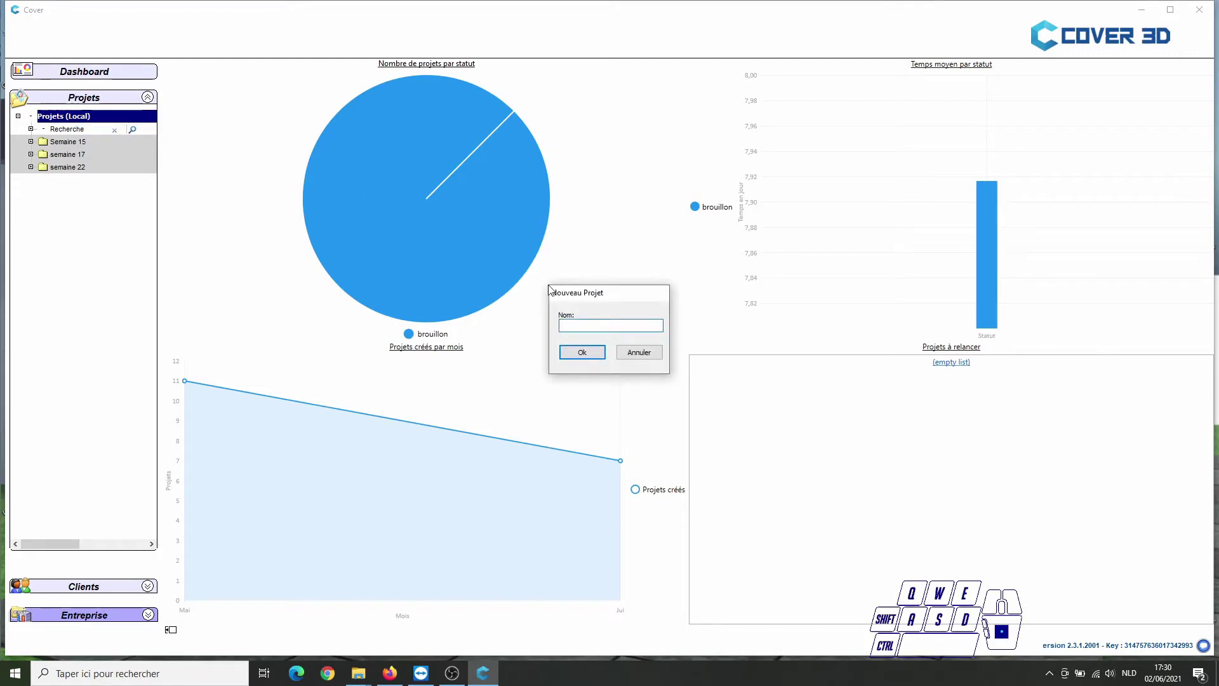
pyautogui.write('Véranda ')
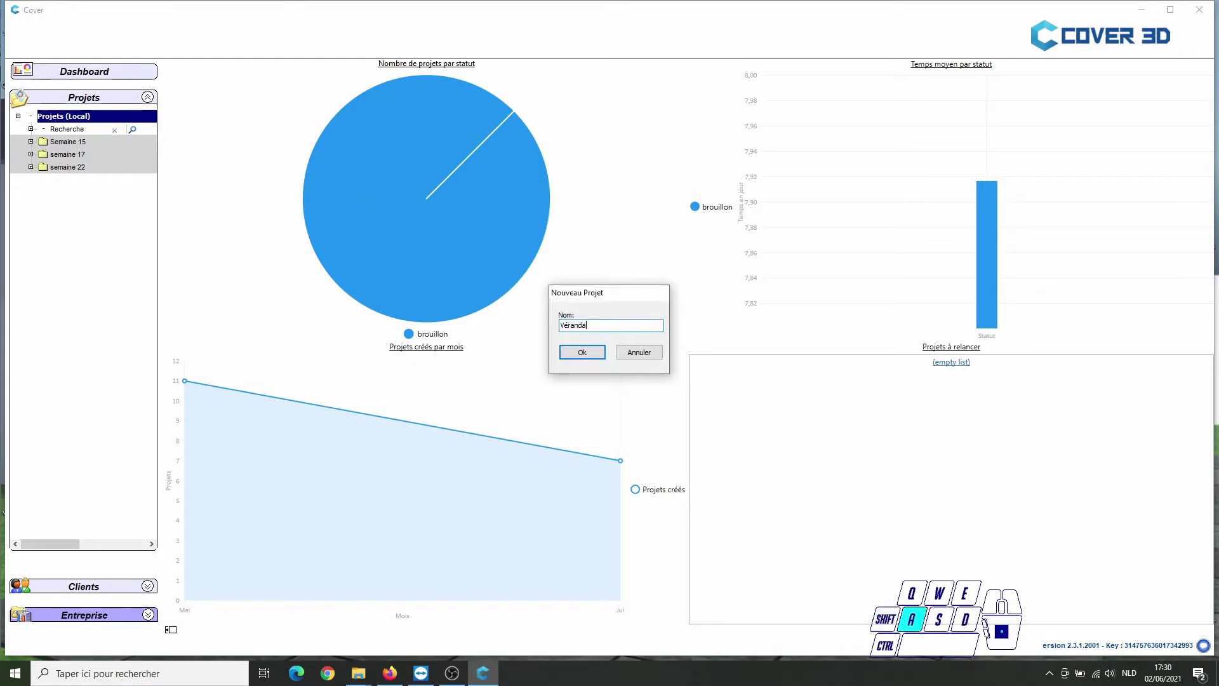
pyautogui.write('Démo')
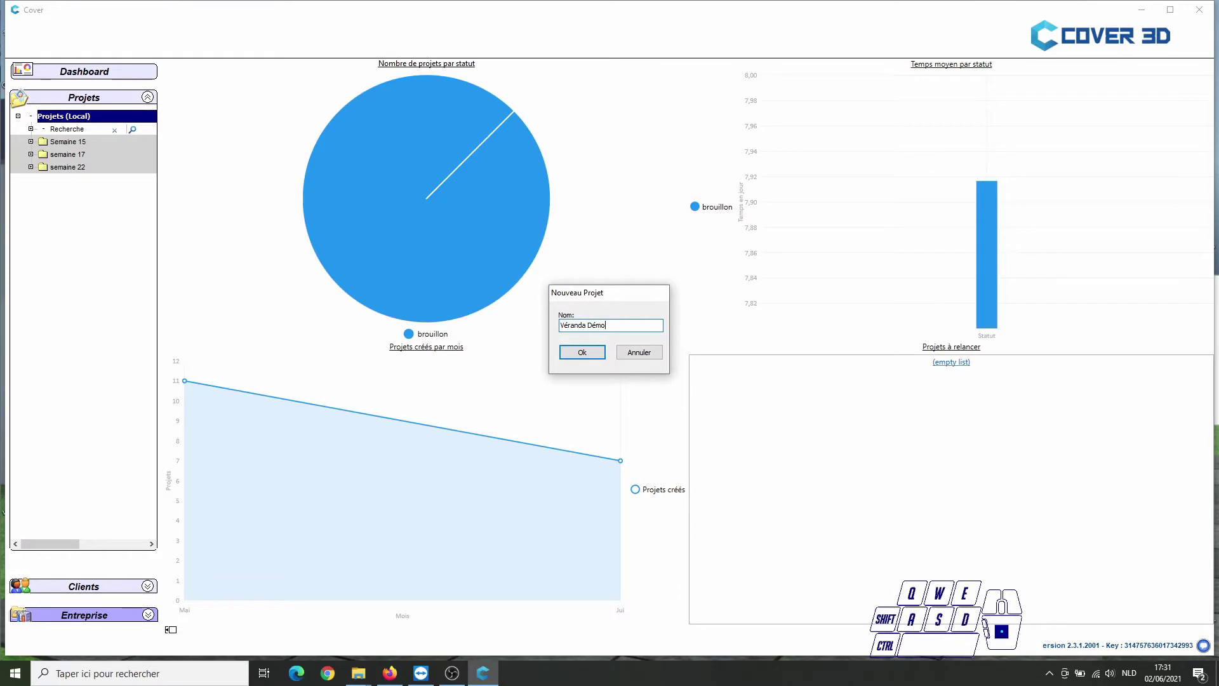
pyautogui.press('Return')
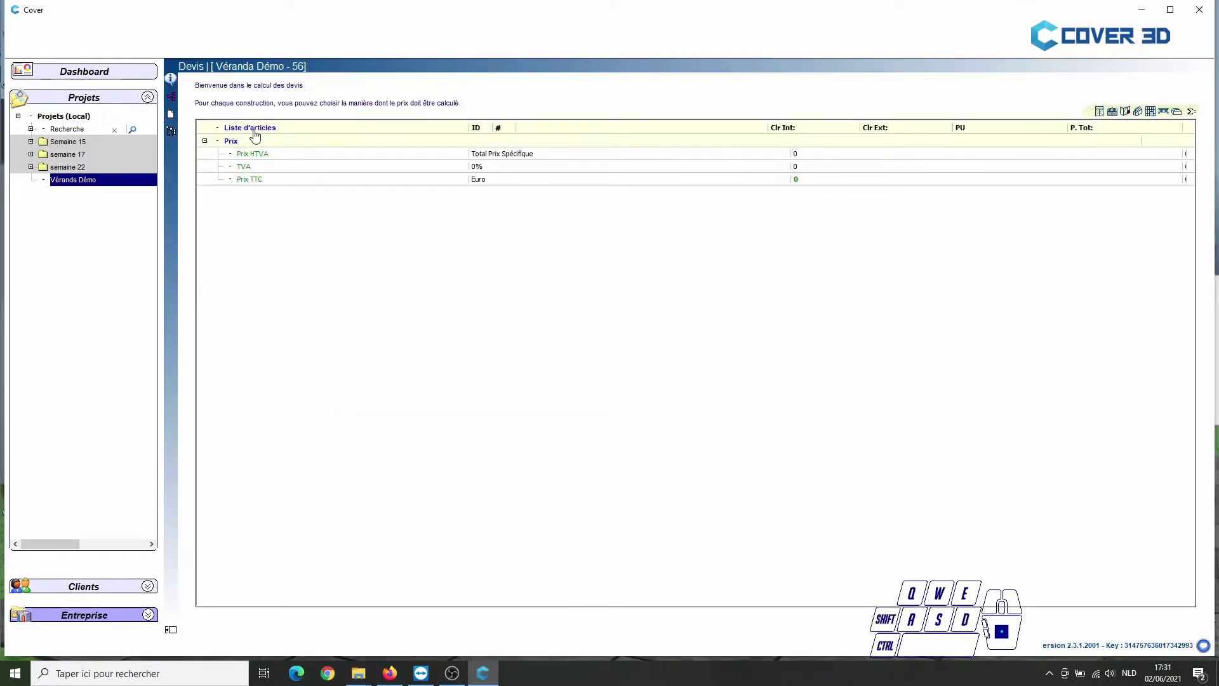
# Add a veranda construction to the project's article list, keeping the name "Véranda".
pyautogui.rightClick(254, 132)
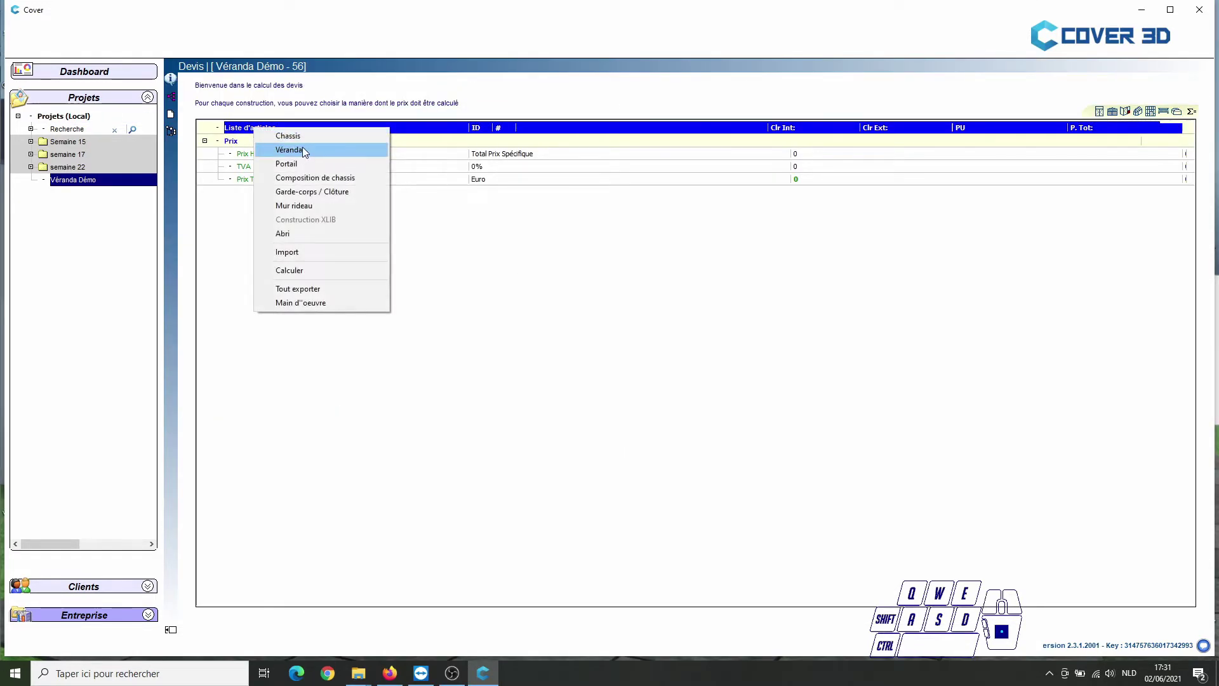
pyautogui.click(936, 251)
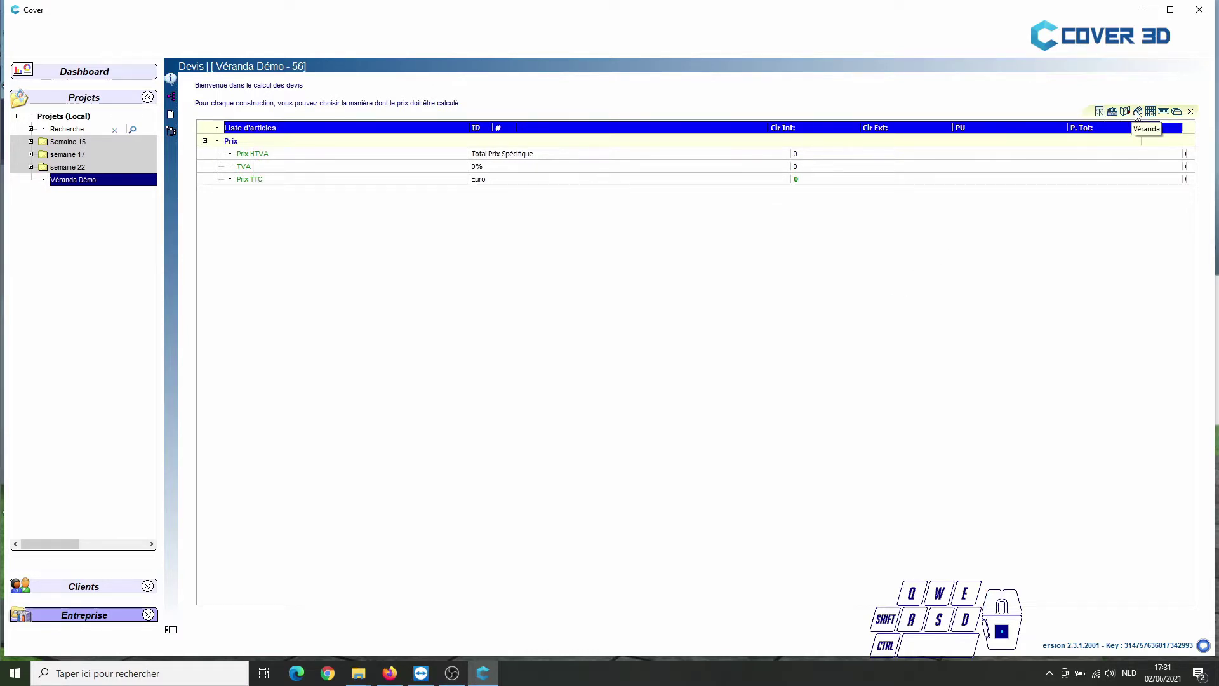
pyautogui.click(1137, 112)
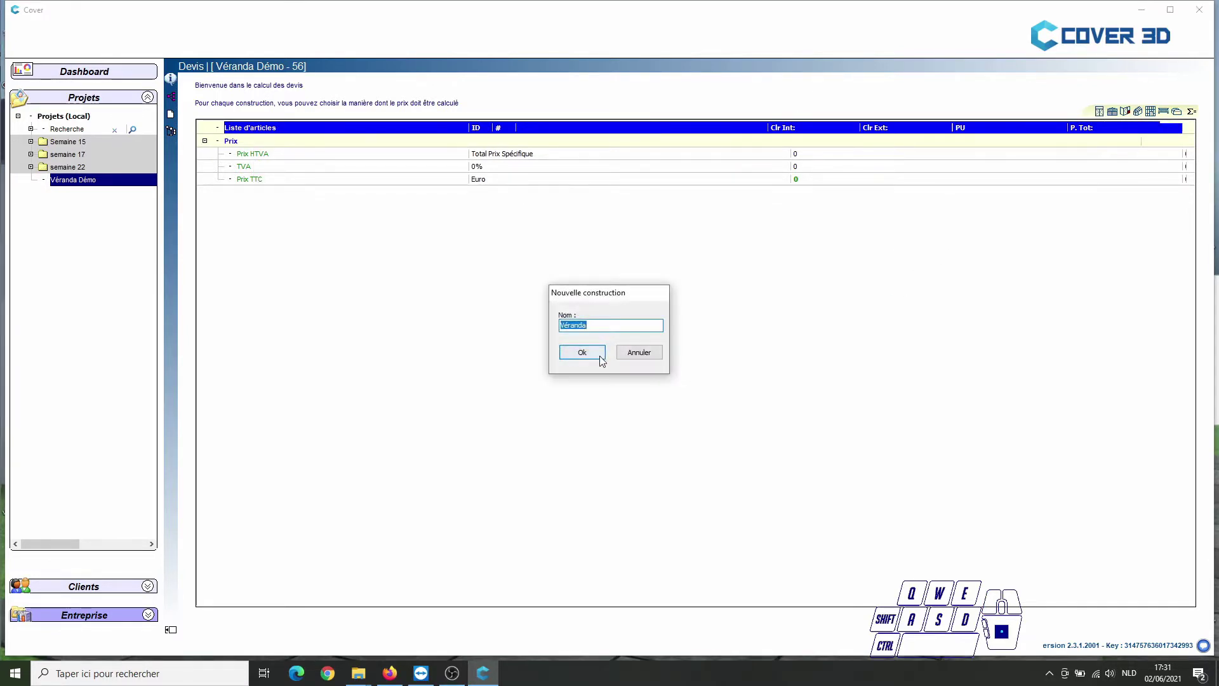
pyautogui.click(600, 356)
# Load the parametric shape COVER 08 from the Cover VERANDA library as the veranda's starting form.
pyautogui.click(392, 308)
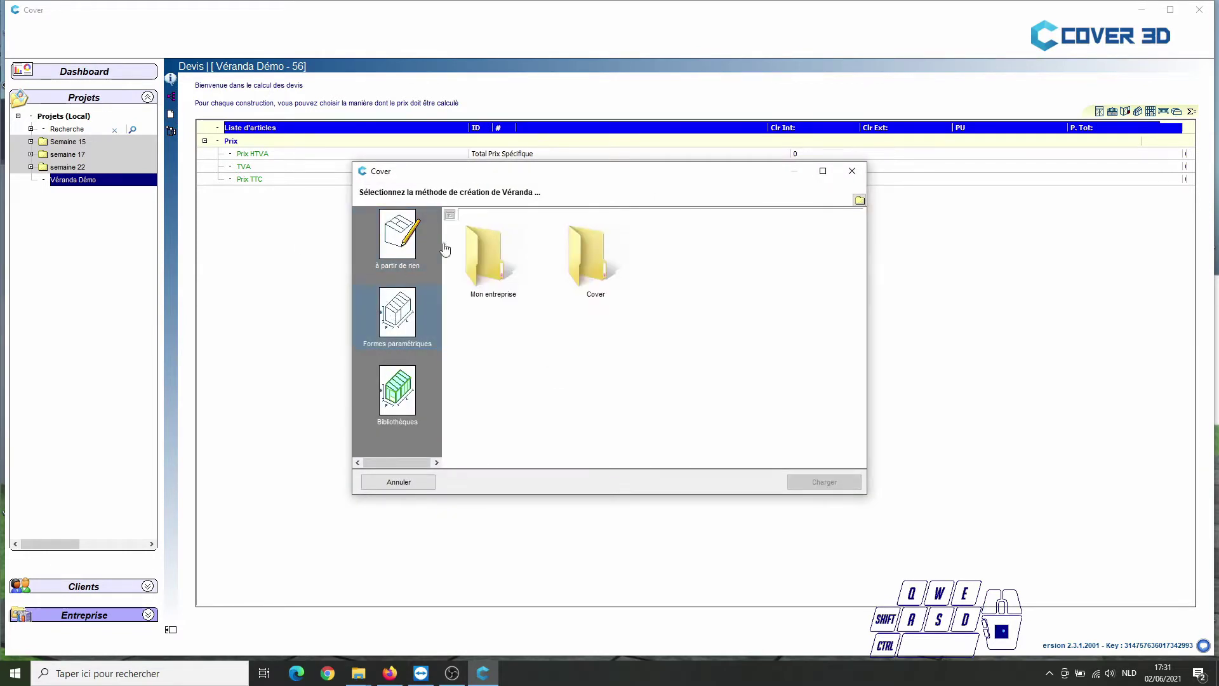
pyautogui.doubleClick(604, 261)
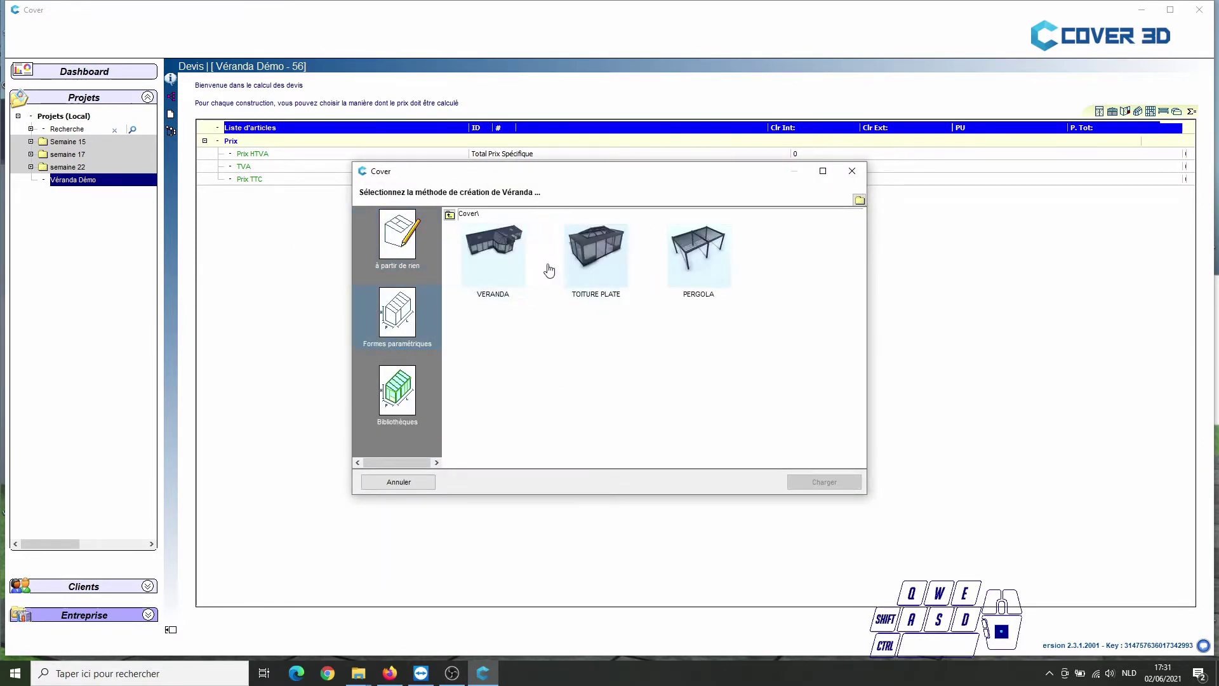
pyautogui.doubleClick(494, 265)
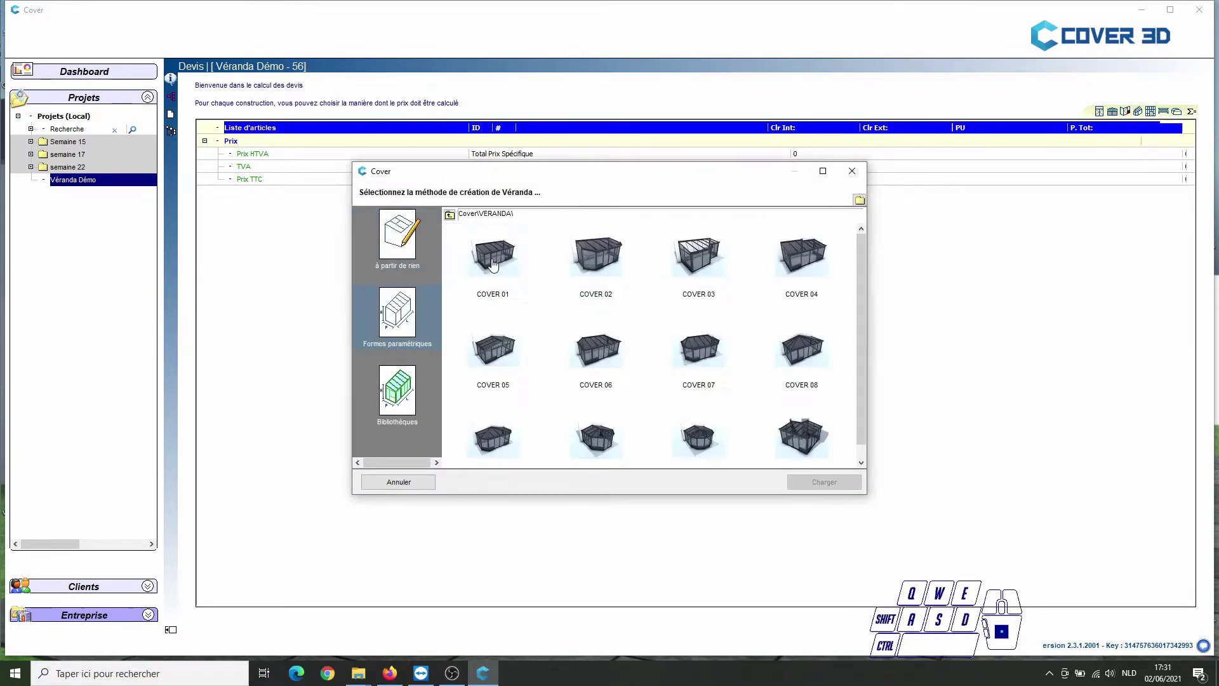
pyautogui.click(783, 354)
pyautogui.click(828, 481)
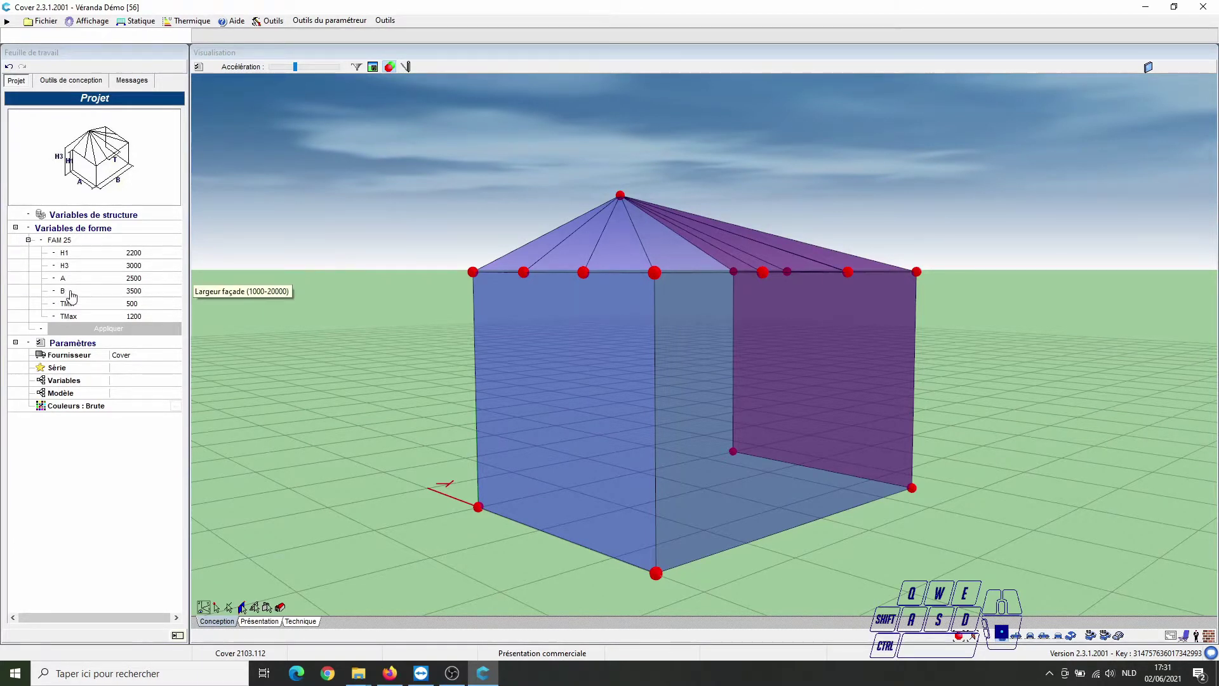
# Set the façade width B to 6000 and the depth A to 3500, and apply the new dimensions to the shape.
pyautogui.click(142, 292)
pyautogui.write('6')
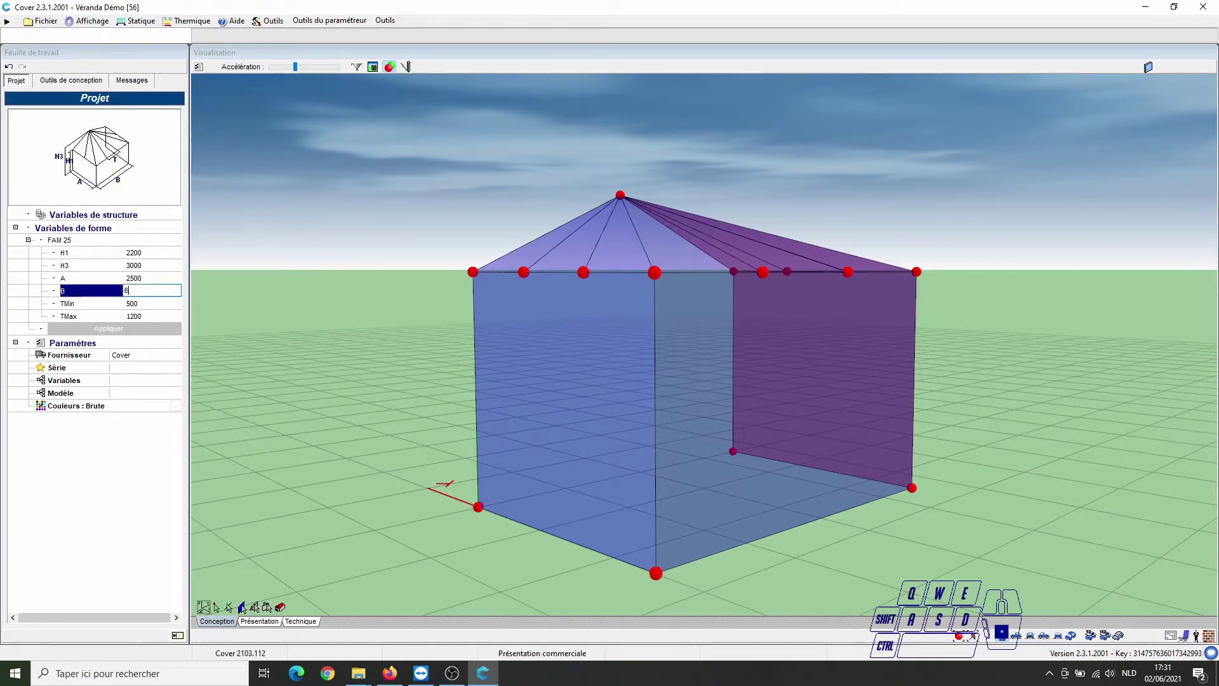
pyautogui.write('000')
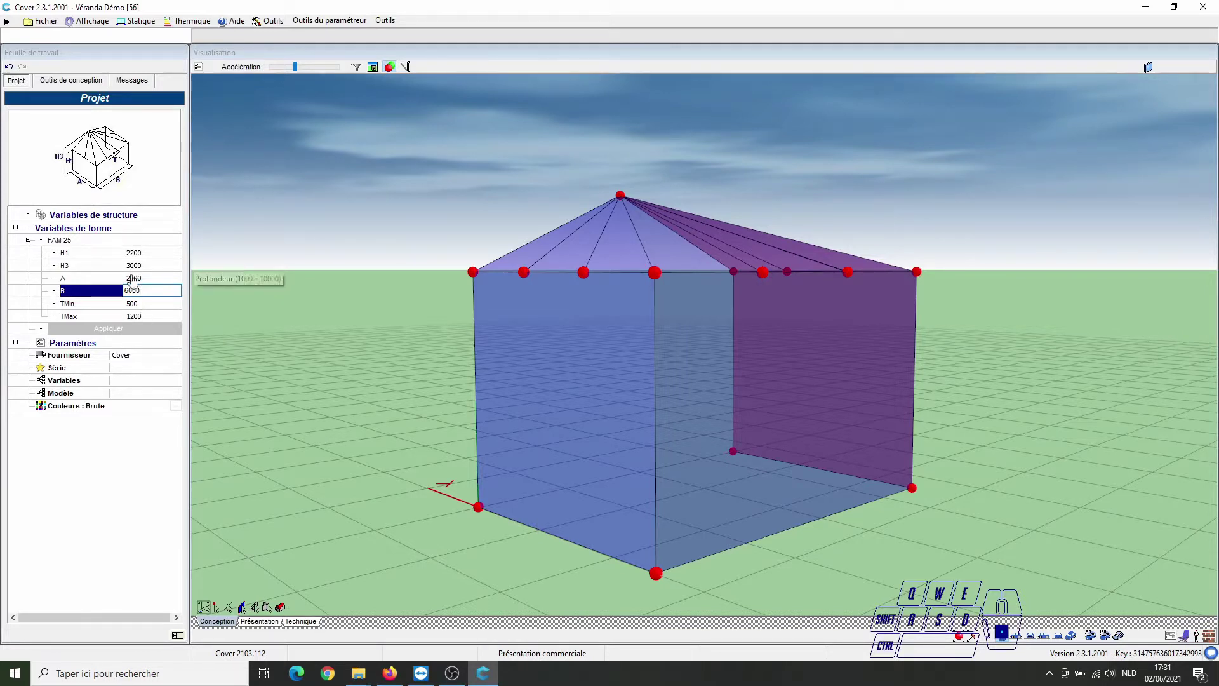
pyautogui.press('Up')
pyautogui.write('3')
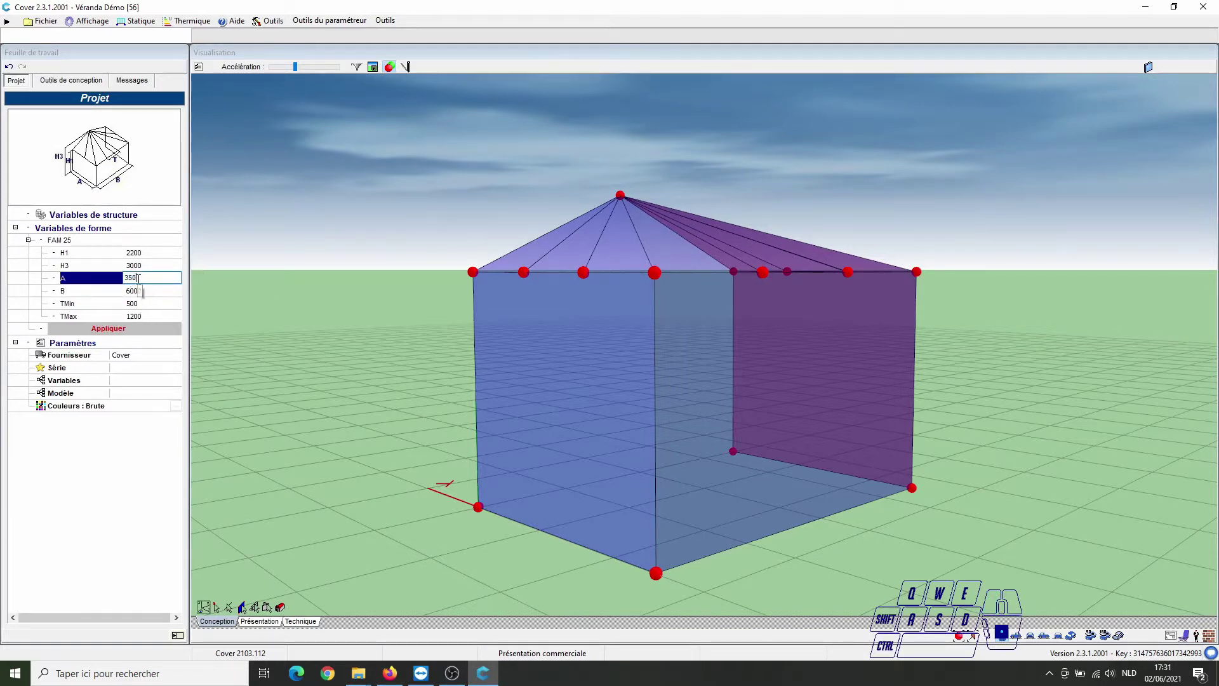
pyautogui.click(148, 335)
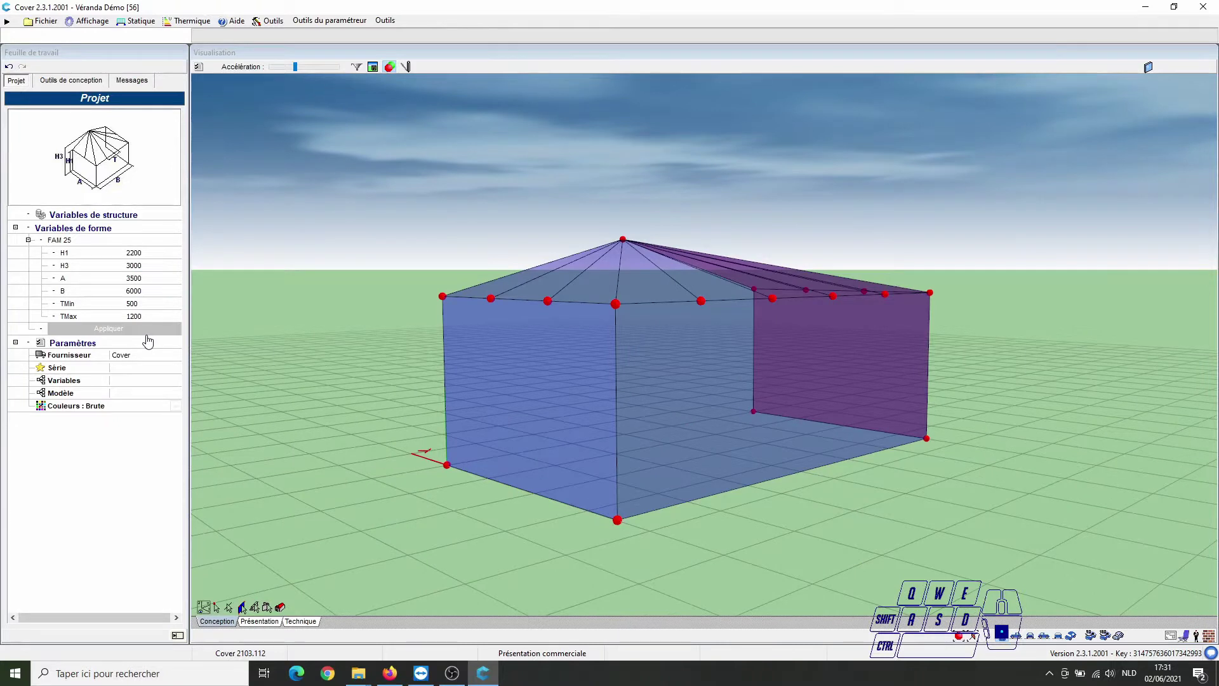
# Assign the Tubulaire series and the Veranda Tubulaire model to the structure.
pyautogui.click(121, 368)
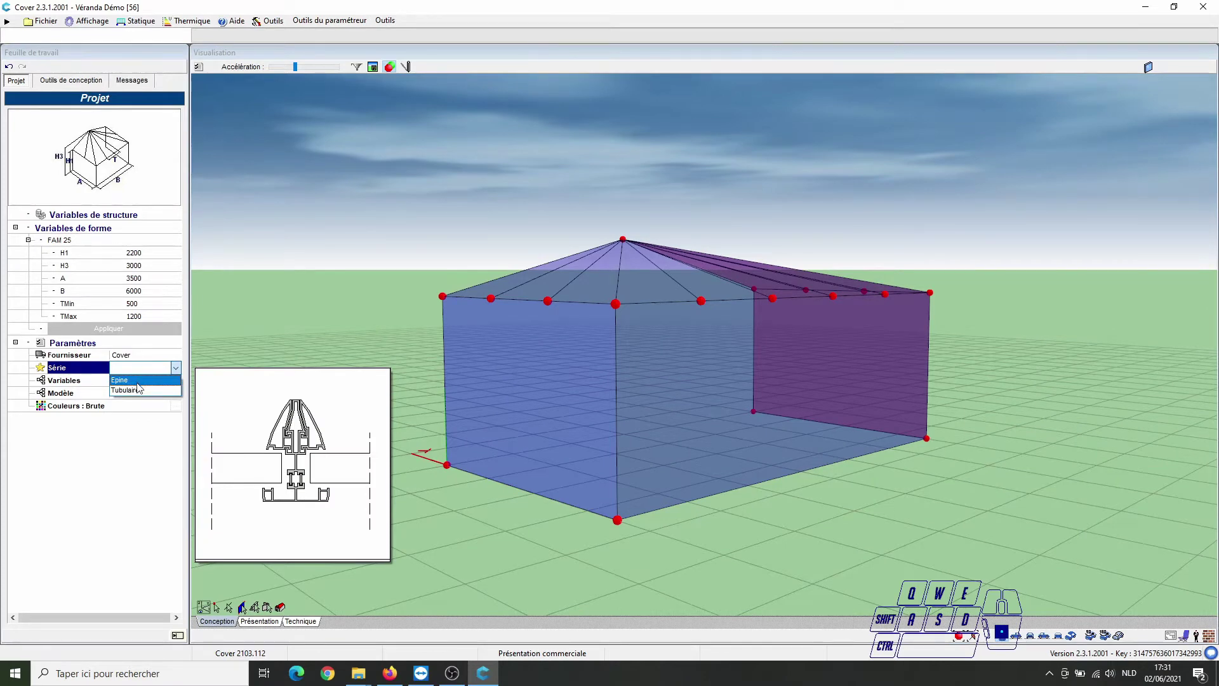
pyautogui.click(137, 390)
pyautogui.click(138, 393)
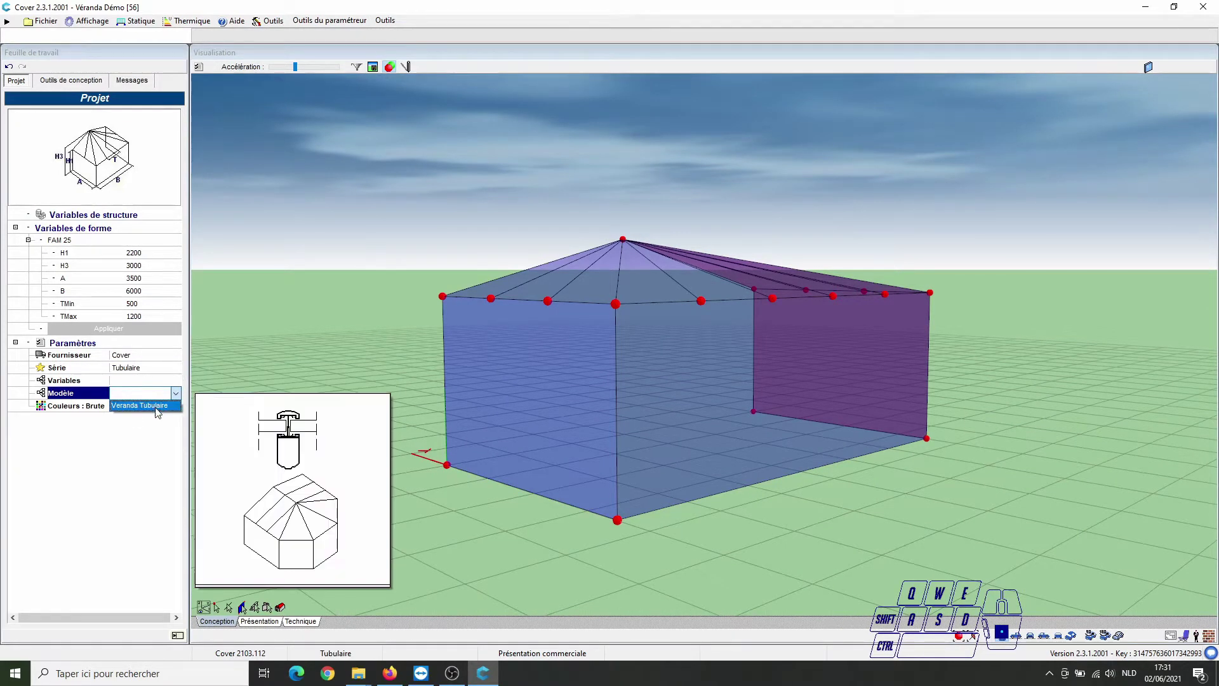
pyautogui.click(155, 405)
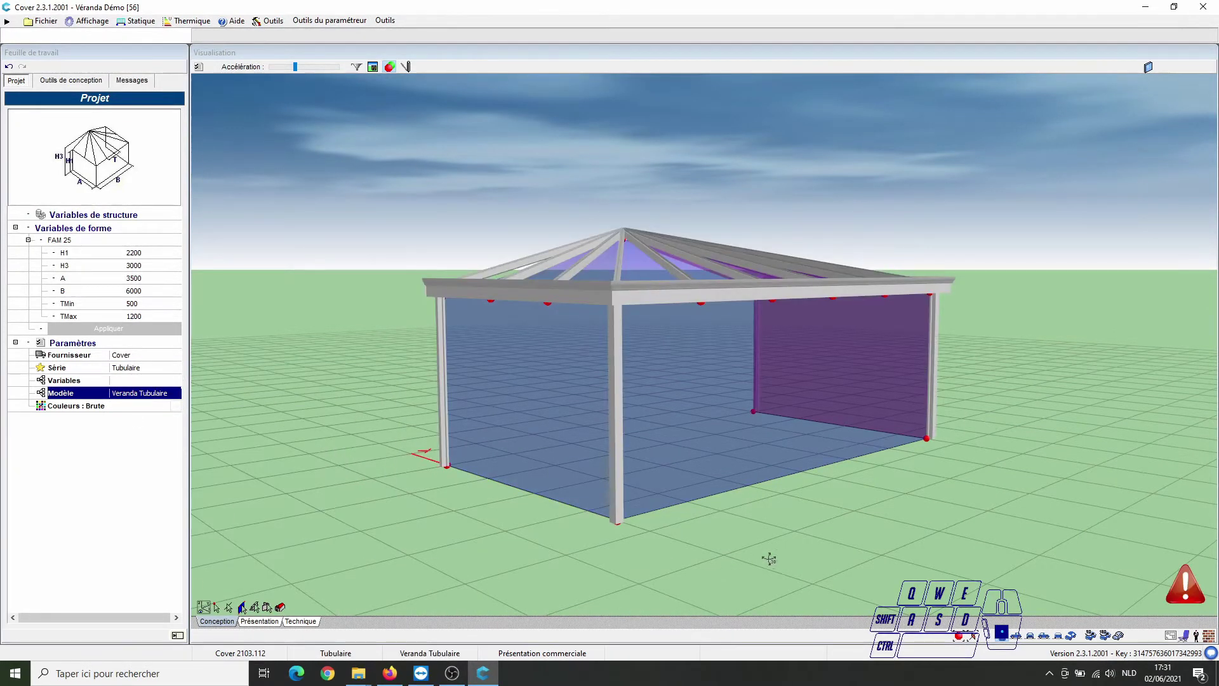
# Set the structure's interior colour to RAL7015 ST and copy the same colour to the exterior.
pyautogui.moveTo(771, 559); pyautogui.dragTo(710, 570)
pyautogui.click(171, 406)
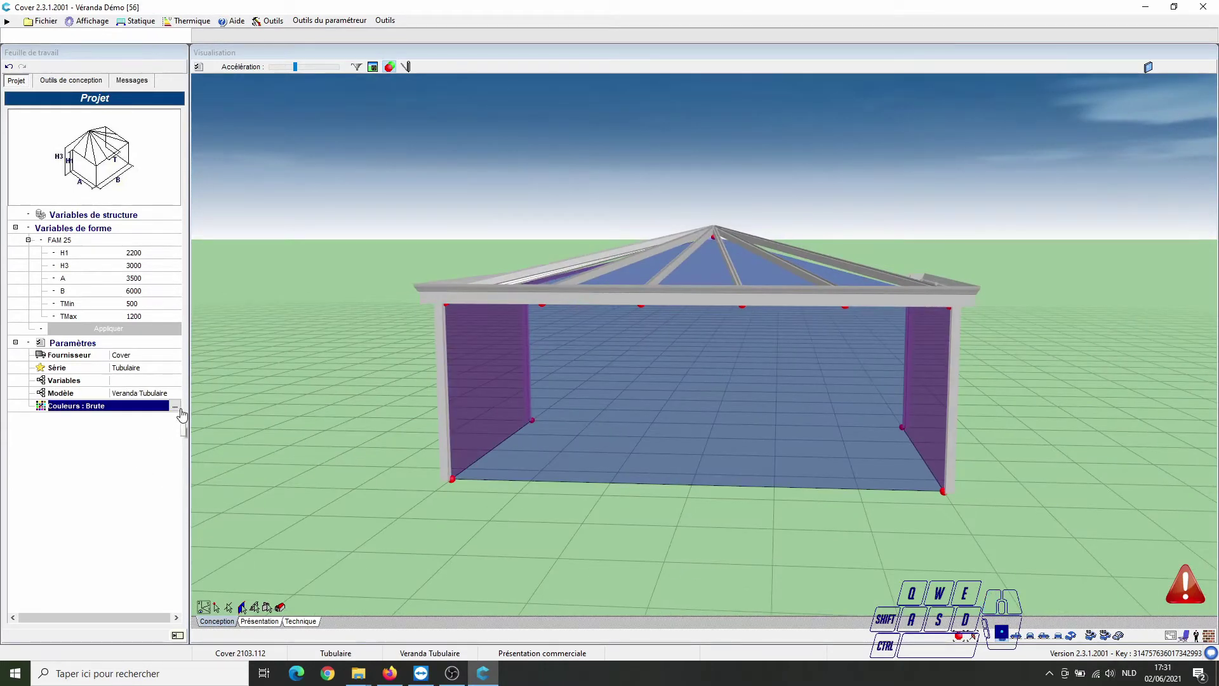
pyautogui.click(174, 406)
pyautogui.click(563, 264)
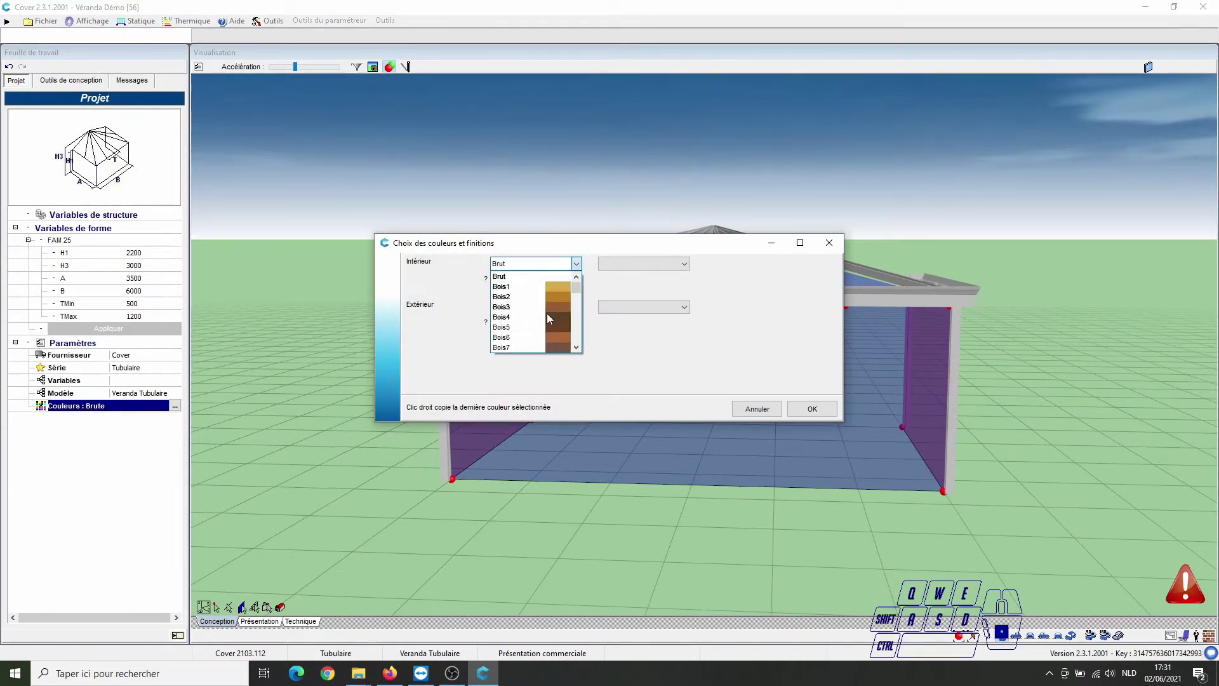
pyautogui.scroll(-15, 547, 314)
pyautogui.moveTo(579, 313); pyautogui.dragTo(580, 326)
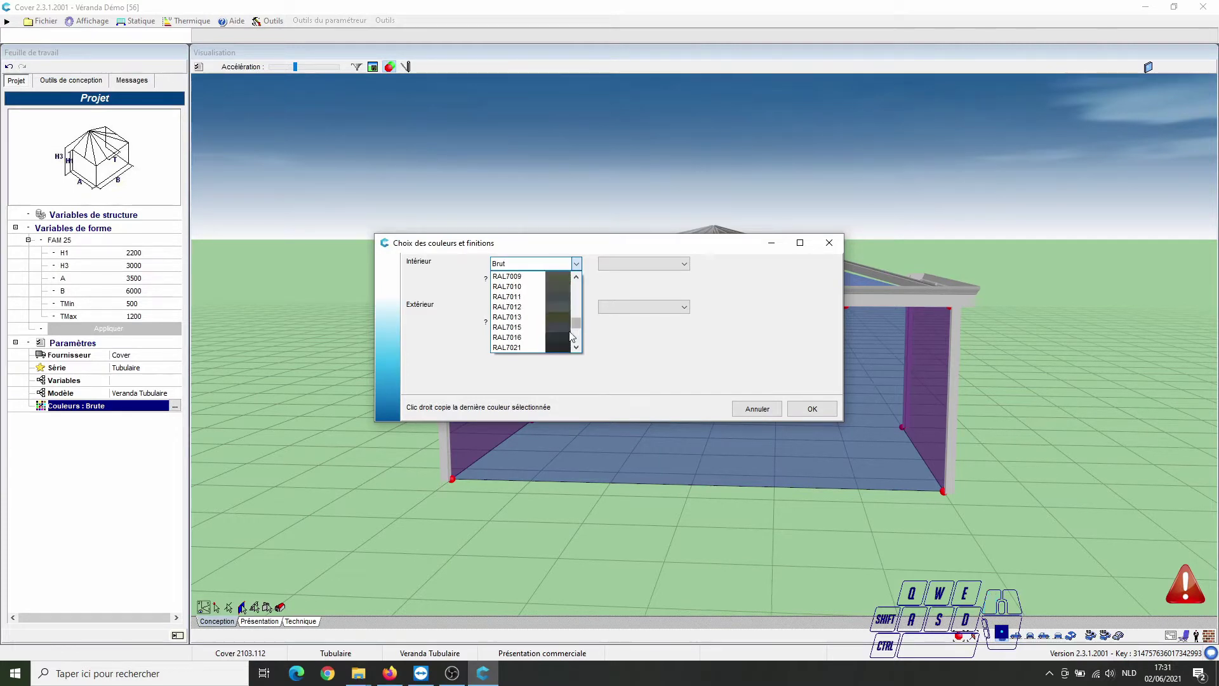
pyautogui.click(509, 327)
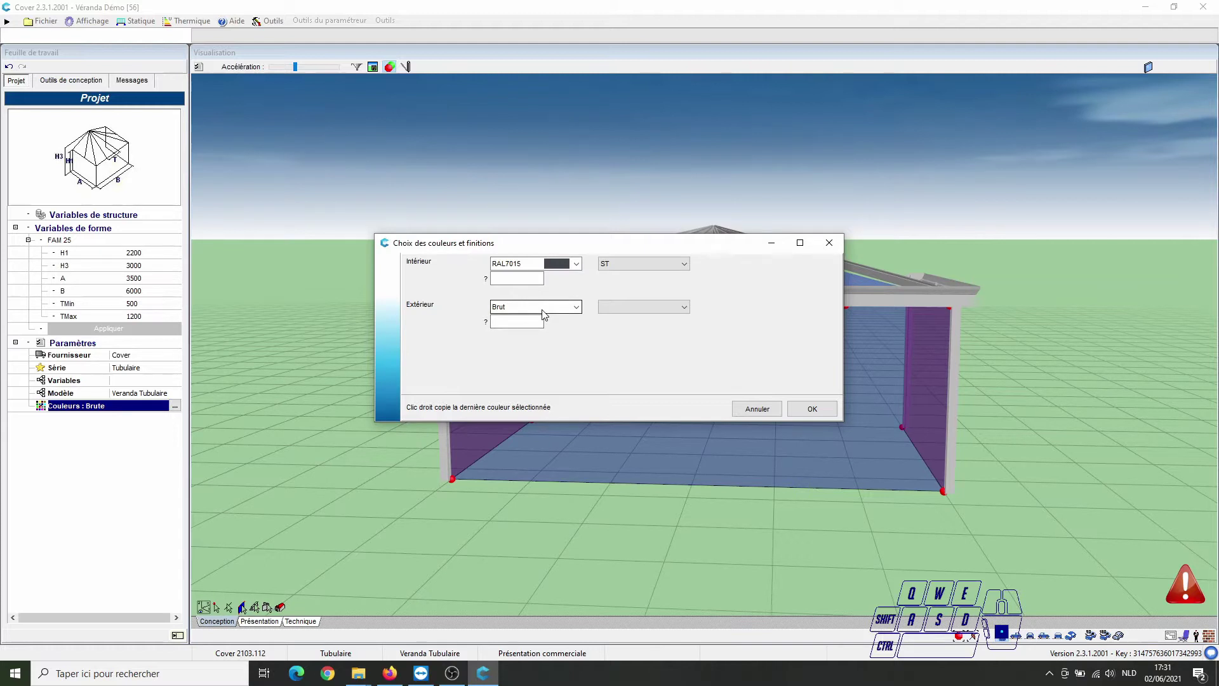
pyautogui.rightClick(543, 312)
pyautogui.click(817, 414)
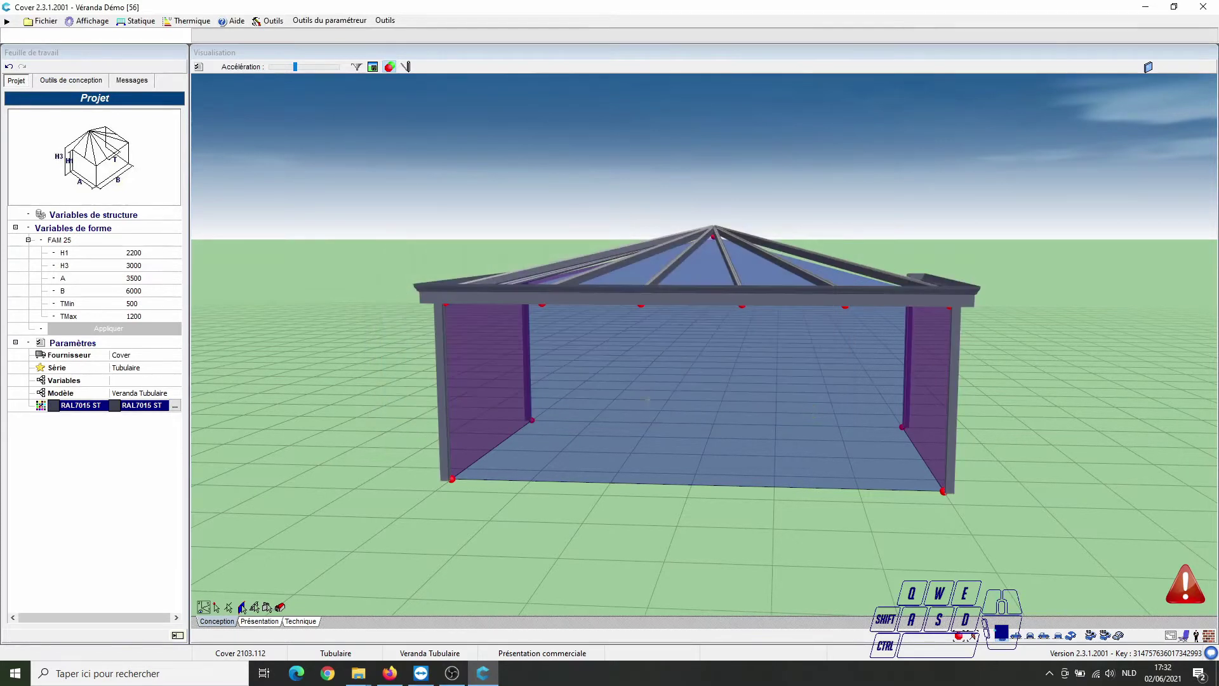
# Divide the front façade panel vertically into 2 parts with an NV division, without integrating the adjacent points.
pyautogui.click(242, 608)
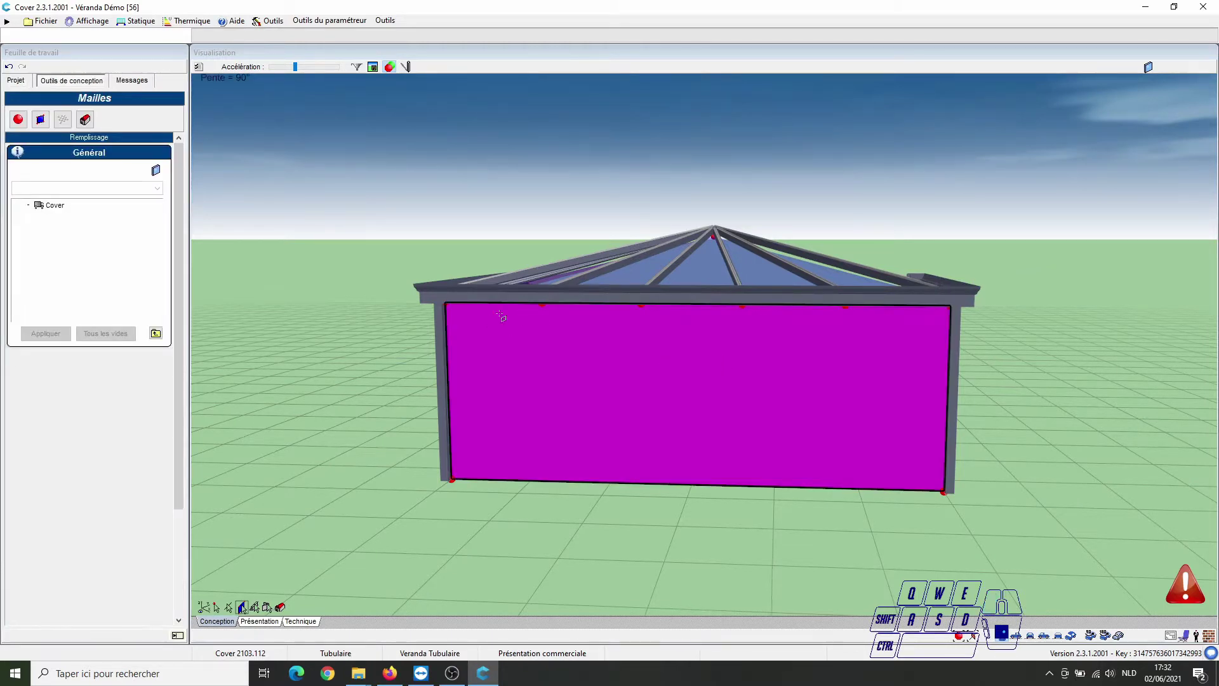
pyautogui.rightClick(628, 349)
pyautogui.click(638, 354)
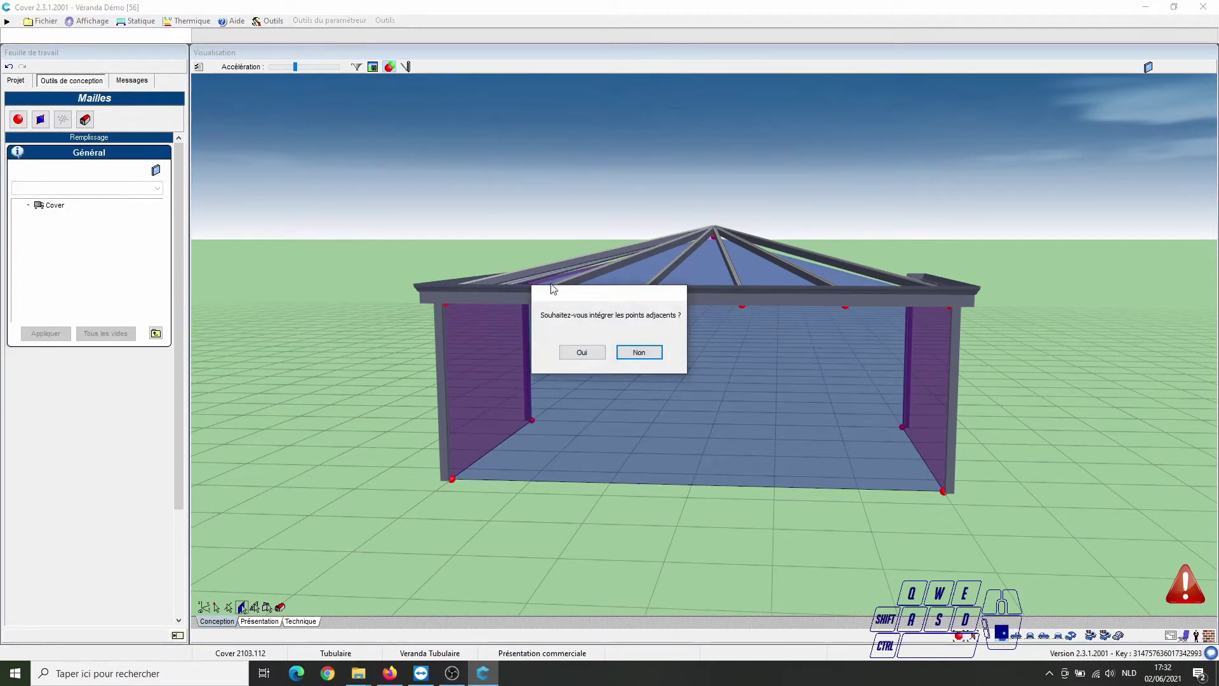
pyautogui.click(634, 352)
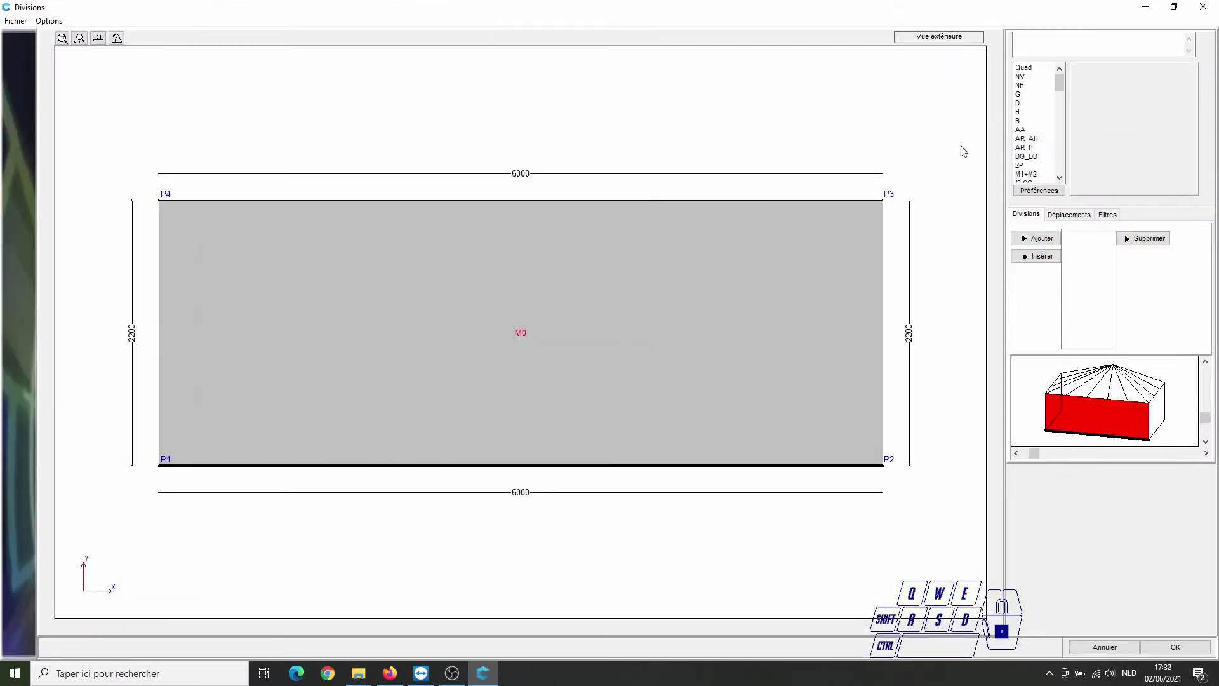
pyautogui.click(1024, 77)
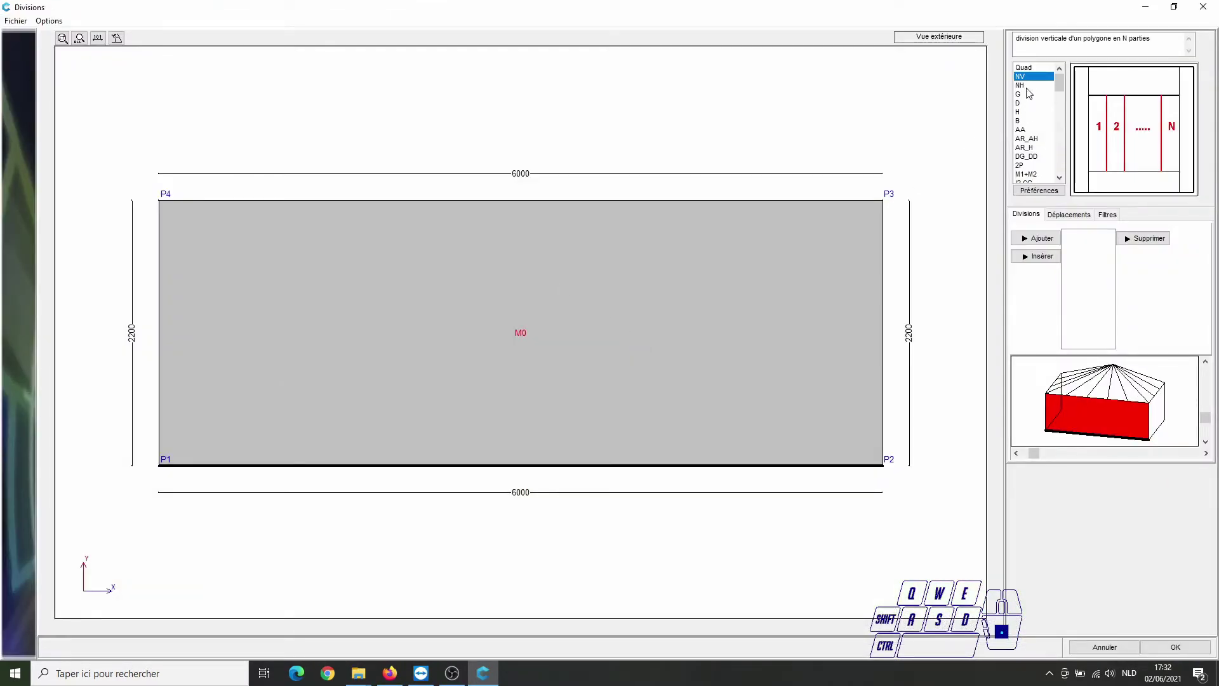
pyautogui.click(1040, 239)
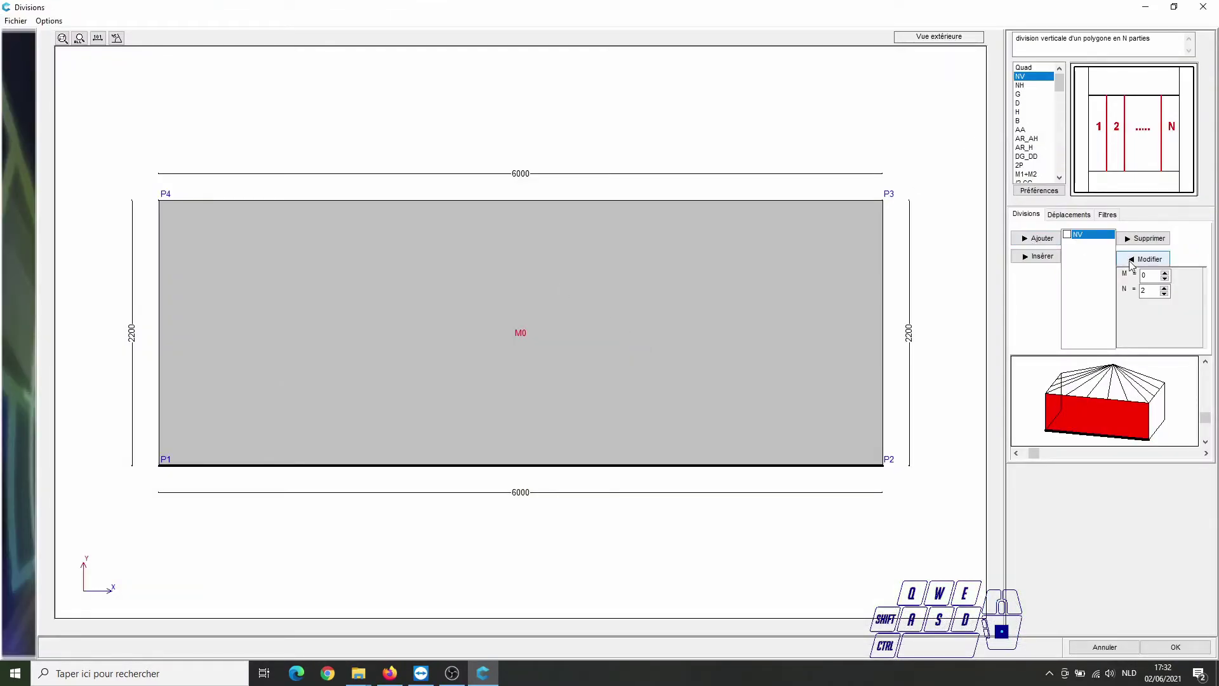
pyautogui.click(1137, 260)
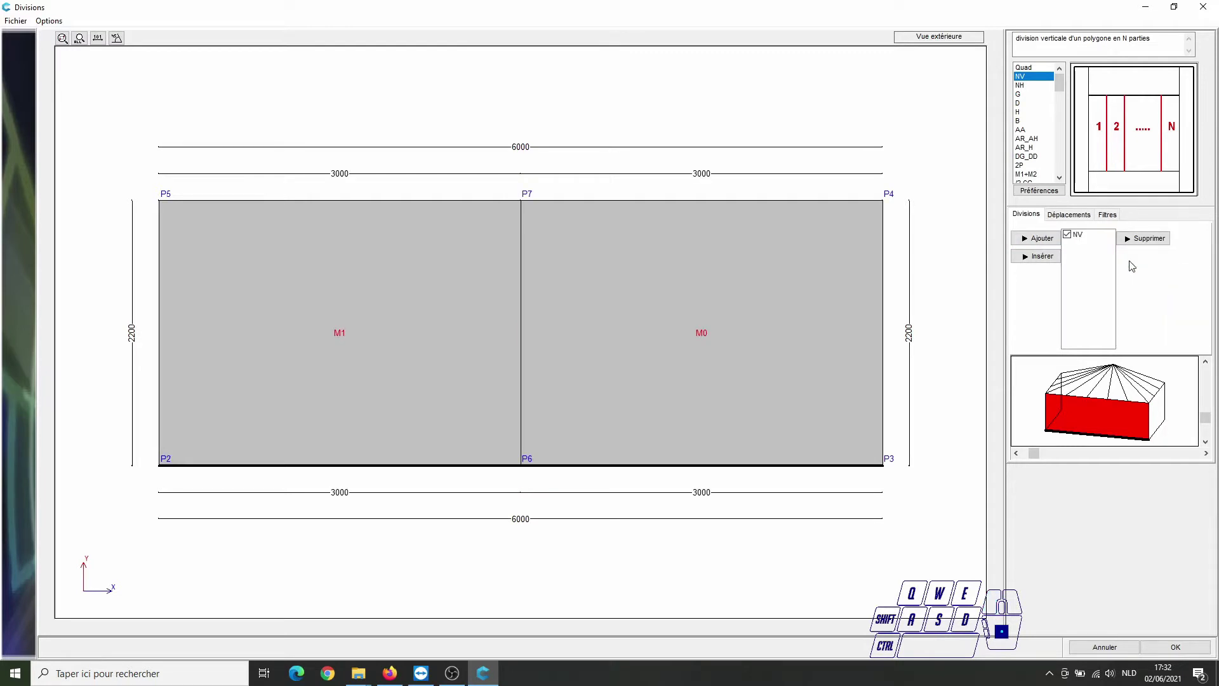
pyautogui.click(1202, 642)
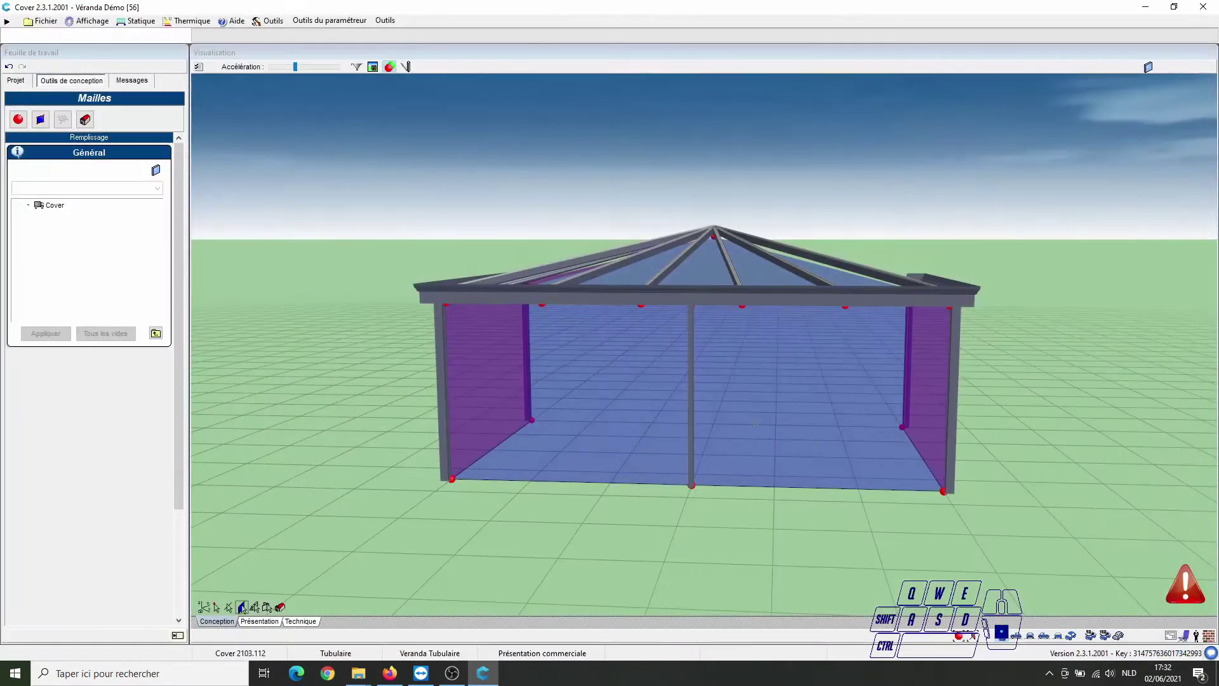
# Shift the front façade's intermediate post towards the left corner using an internal bar displacement.
pyautogui.click(228, 607)
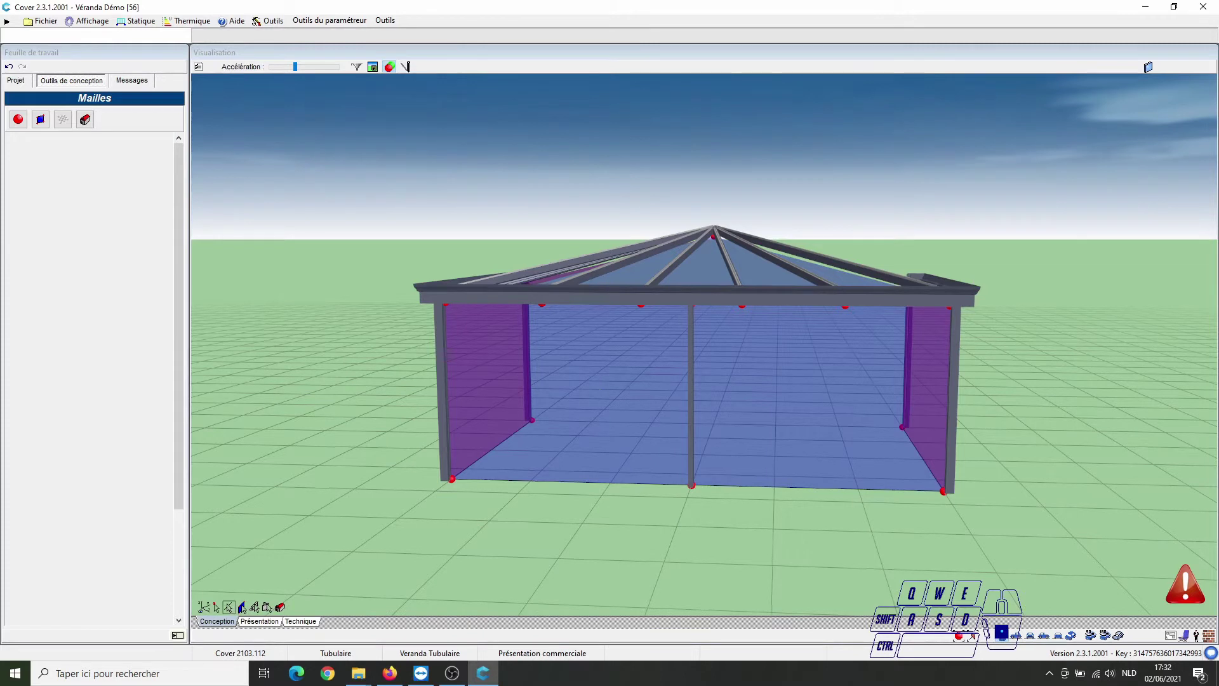
pyautogui.click(691, 348)
pyautogui.rightClick(691, 346)
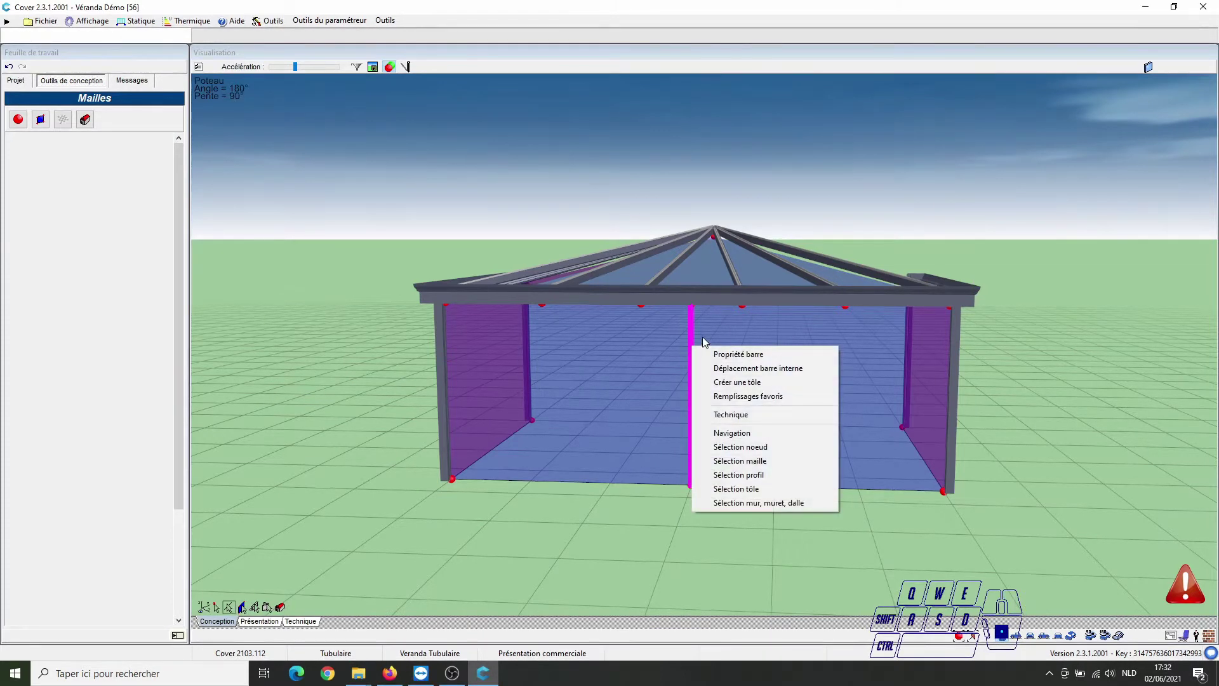
pyautogui.click(736, 368)
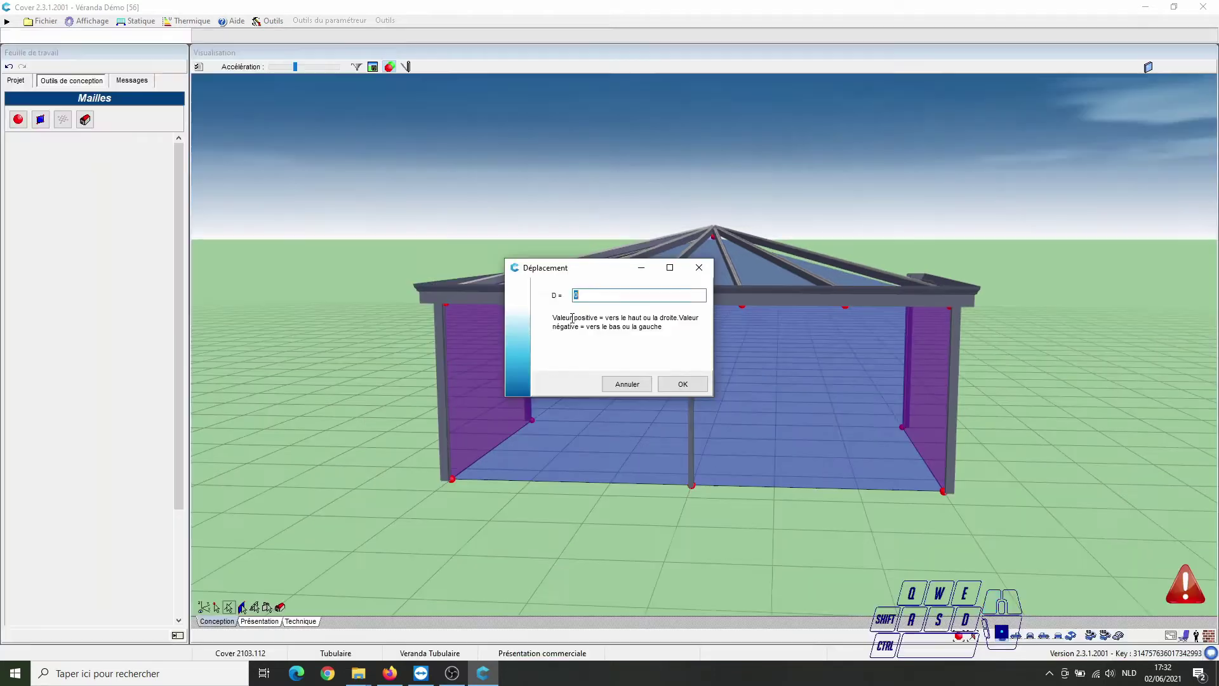
pyautogui.moveTo(482, 333); pyautogui.dragTo(510, 333)
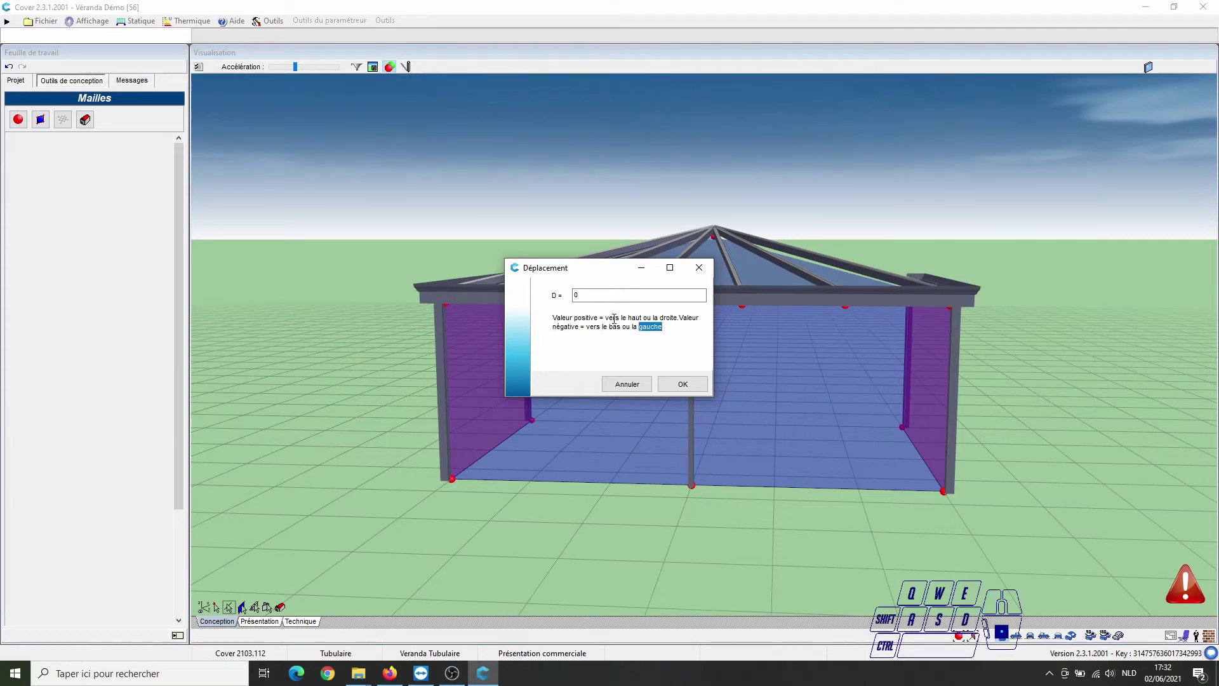
pyautogui.click(598, 298)
pyautogui.press('Return')
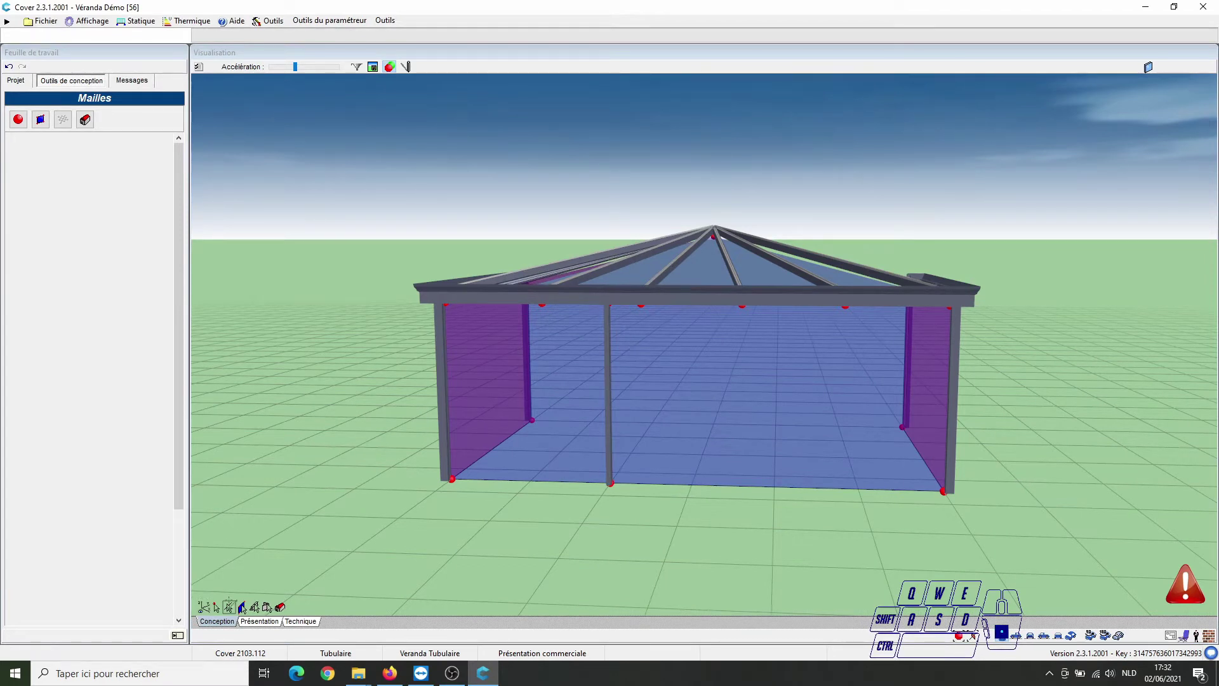
# Place a low wall 1000 high and 100 thick in the wide panel of the front façade.
pyautogui.click(242, 607)
pyautogui.click(701, 421)
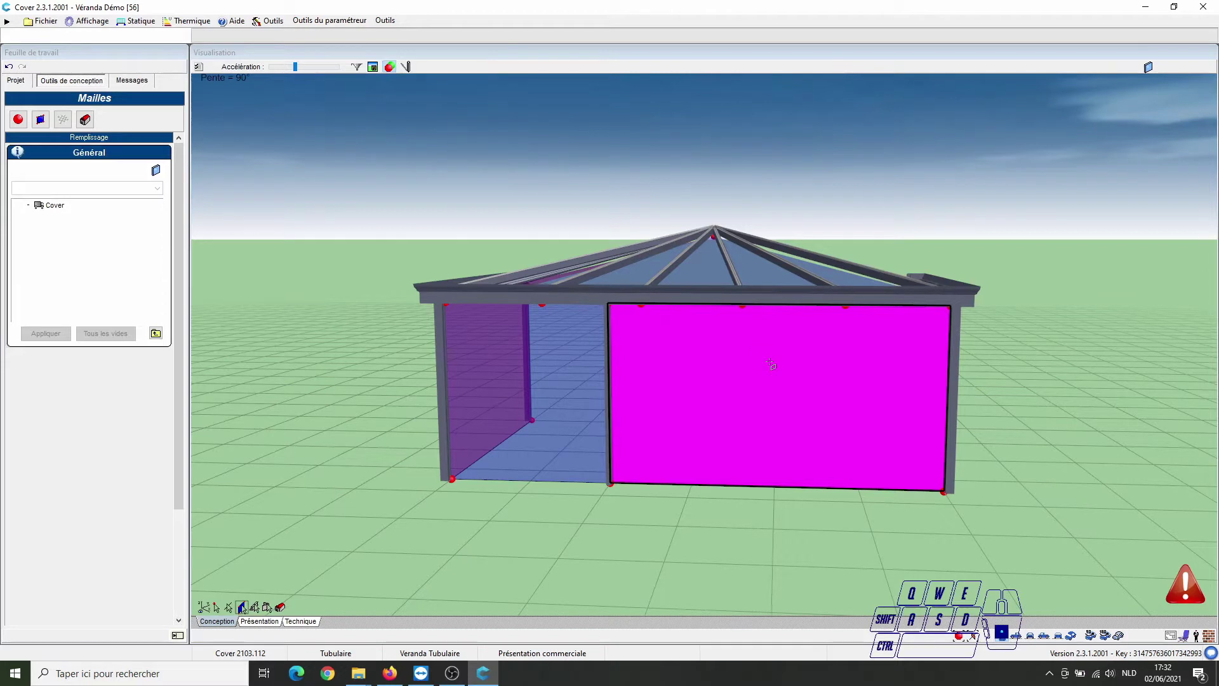
pyautogui.rightClick(723, 378)
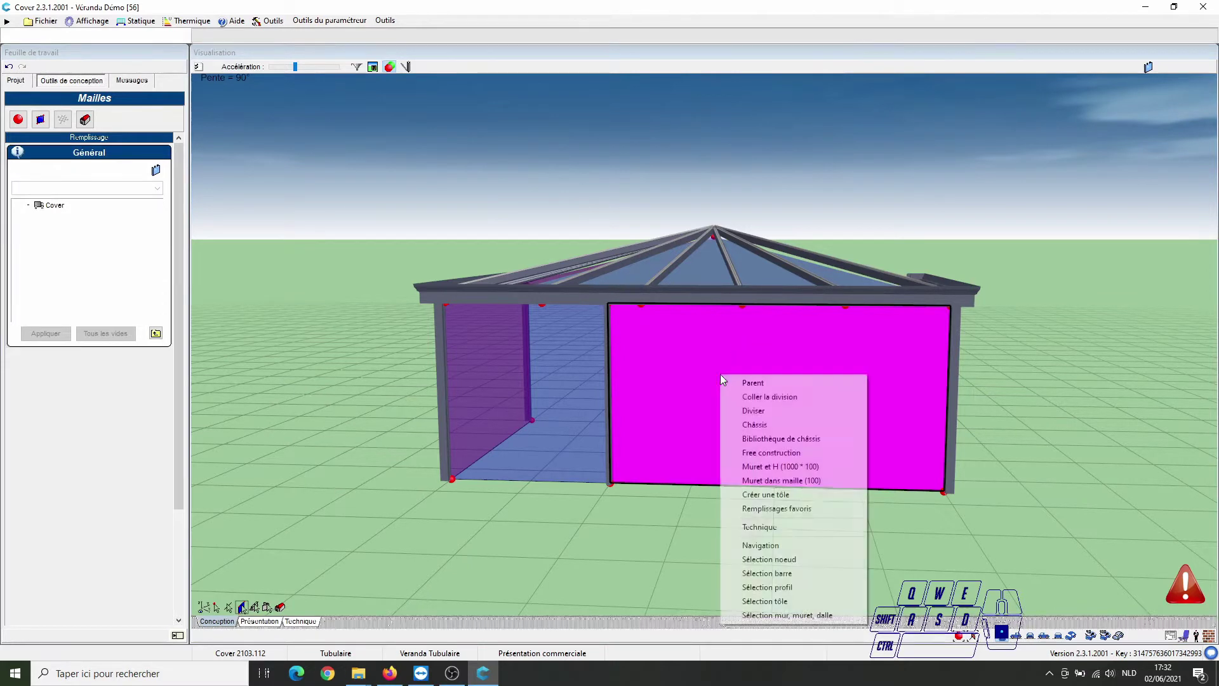
pyautogui.click(659, 370)
pyautogui.click(85, 120)
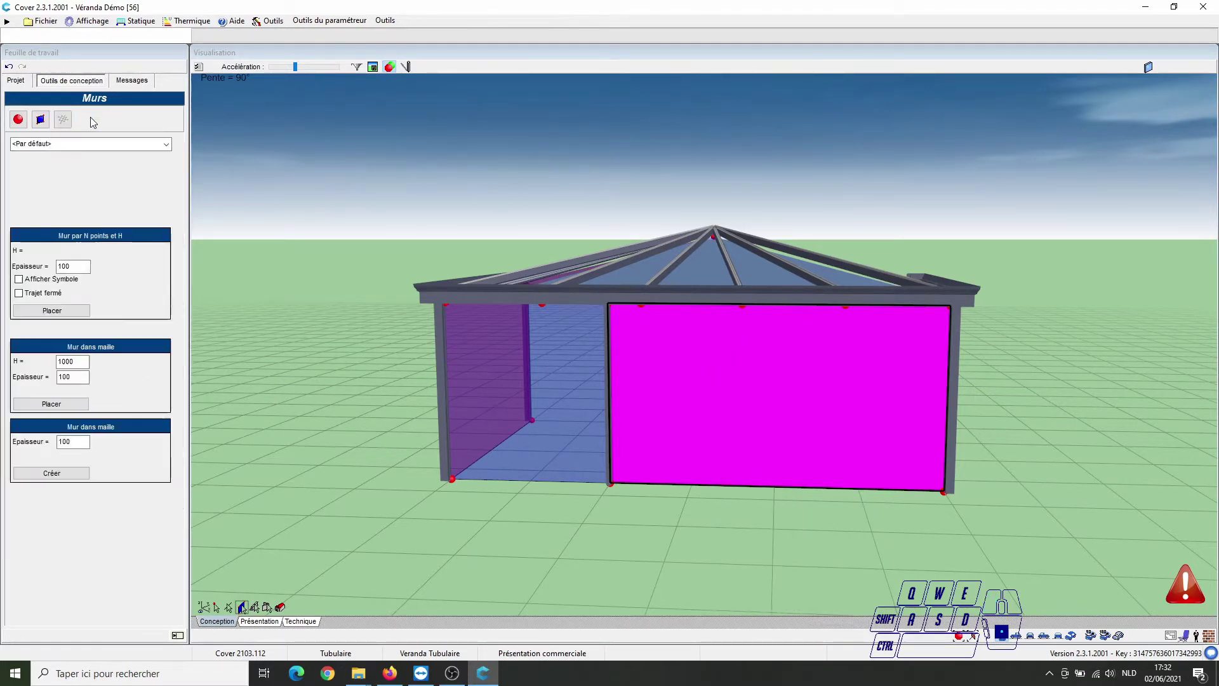
pyautogui.click(54, 404)
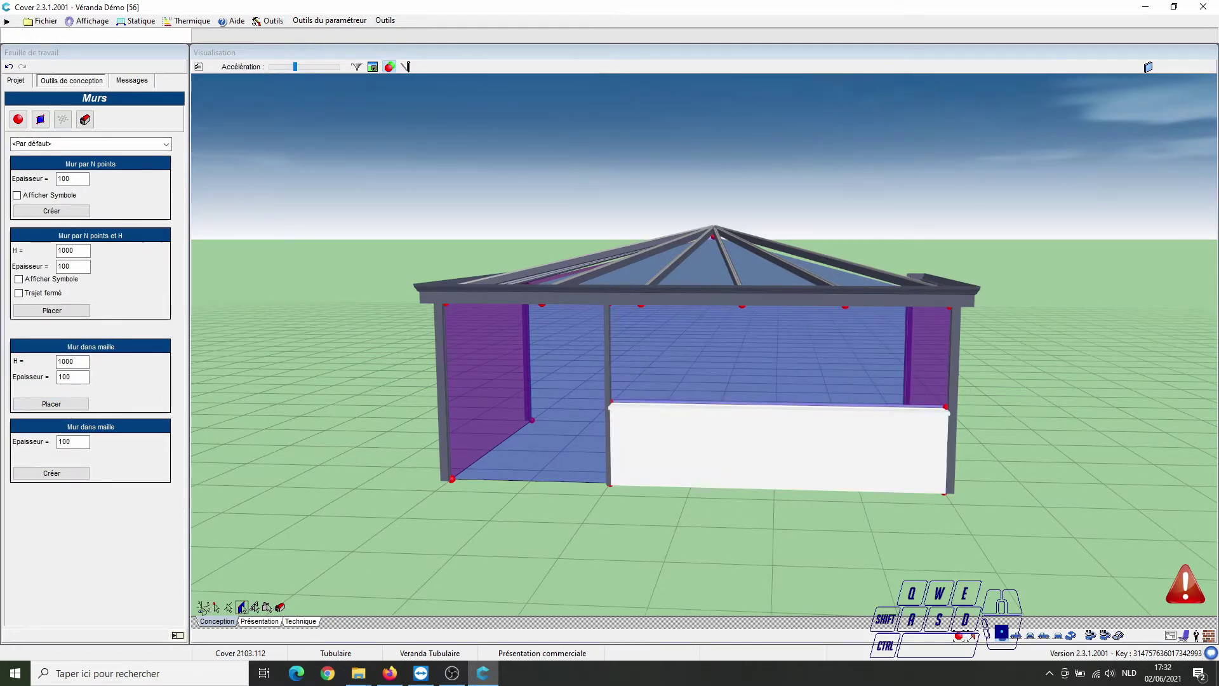
# Place a low wall 1000 high and 100 thick in the right side façade panel.
pyautogui.moveTo(888, 536); pyautogui.dragTo(451, 539)
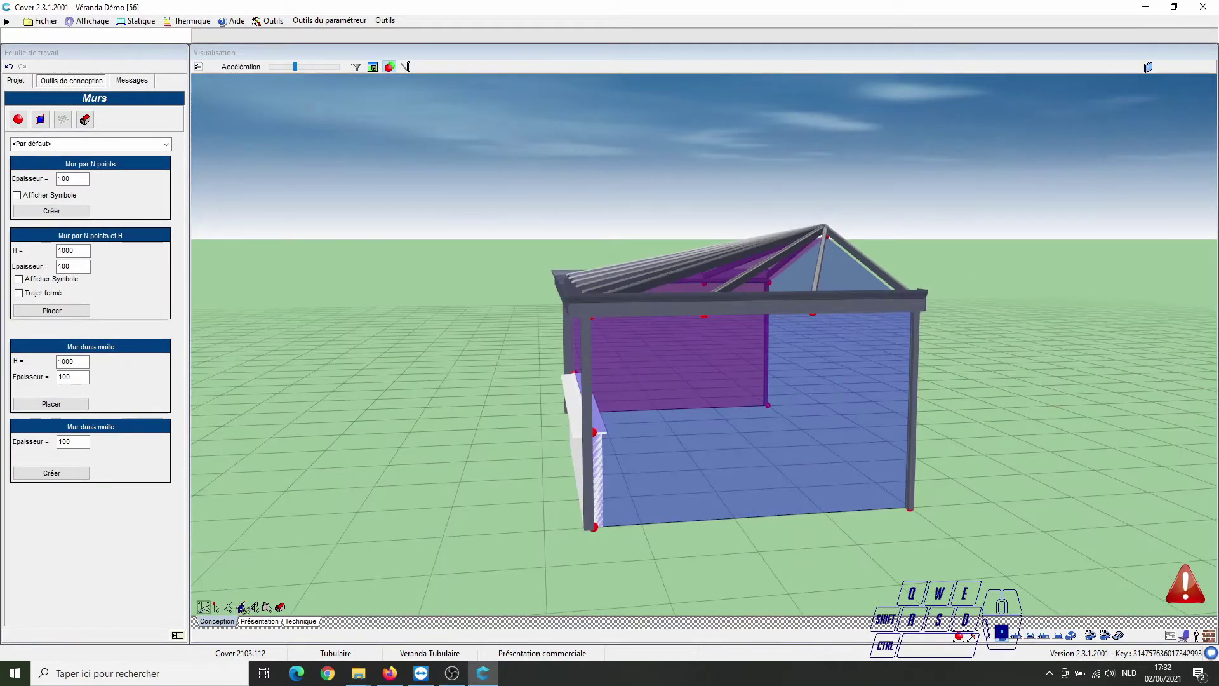
pyautogui.click(242, 607)
pyautogui.click(731, 434)
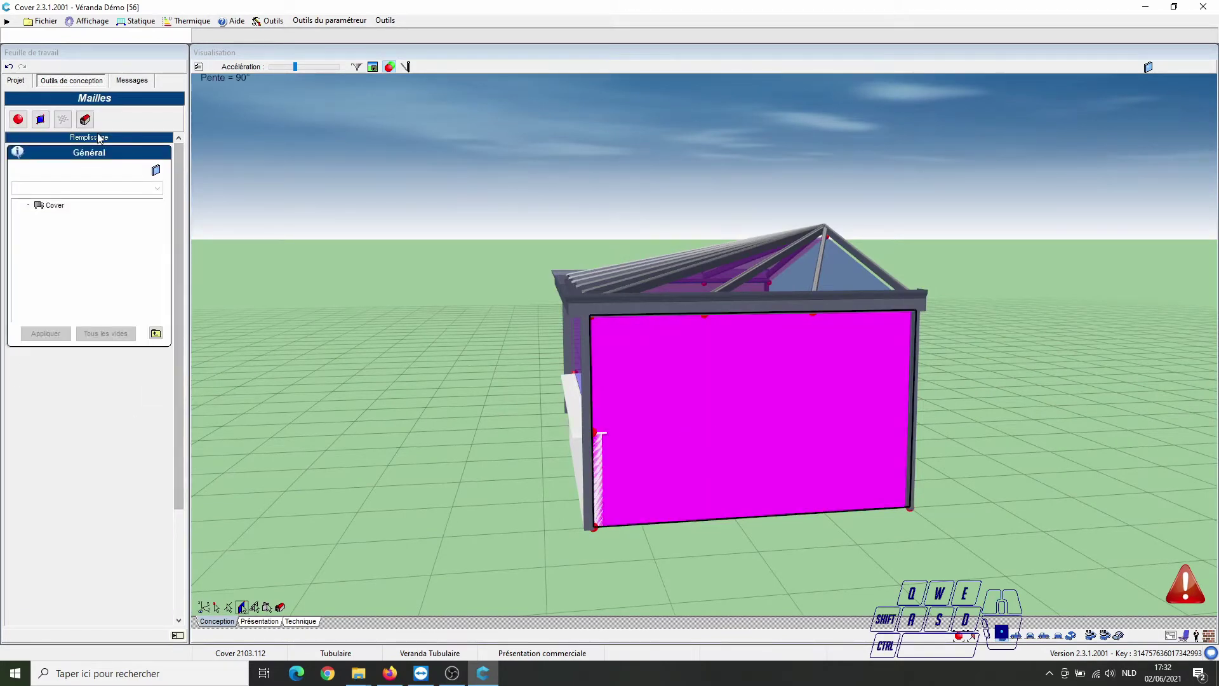
pyautogui.click(51, 404)
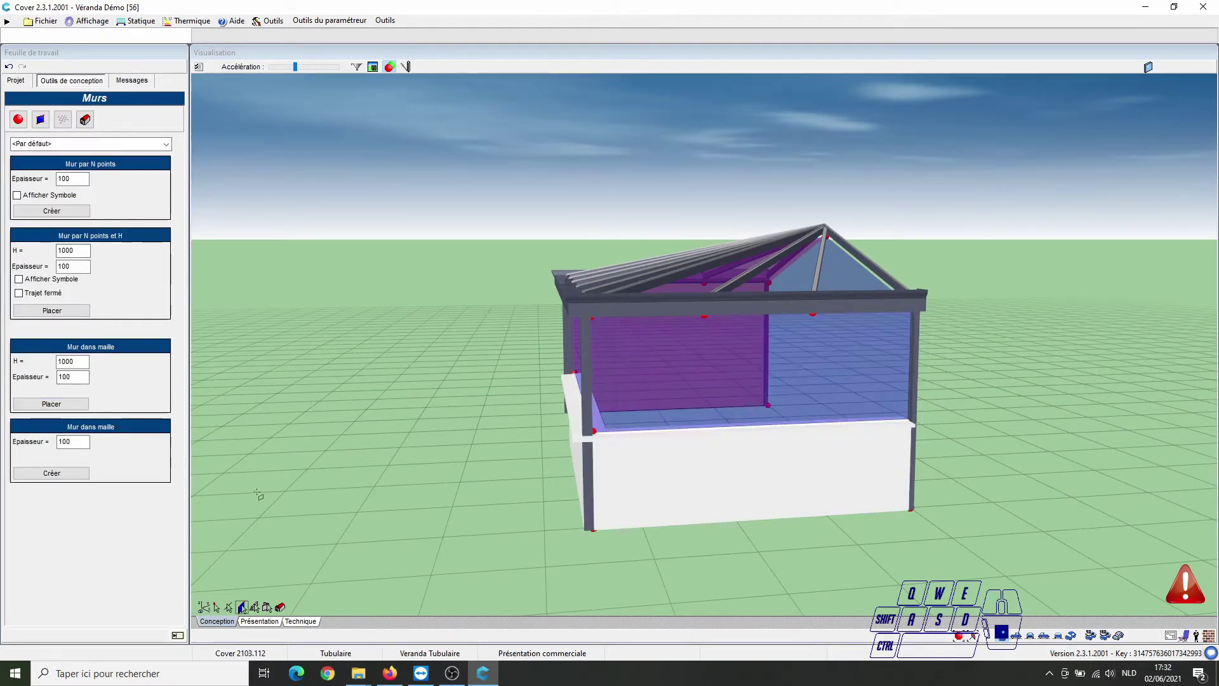
# Create a full-panel wall 100 thick in the left side façade.
pyautogui.moveTo(231, 403); pyautogui.dragTo(597, 496)
pyautogui.click(242, 606)
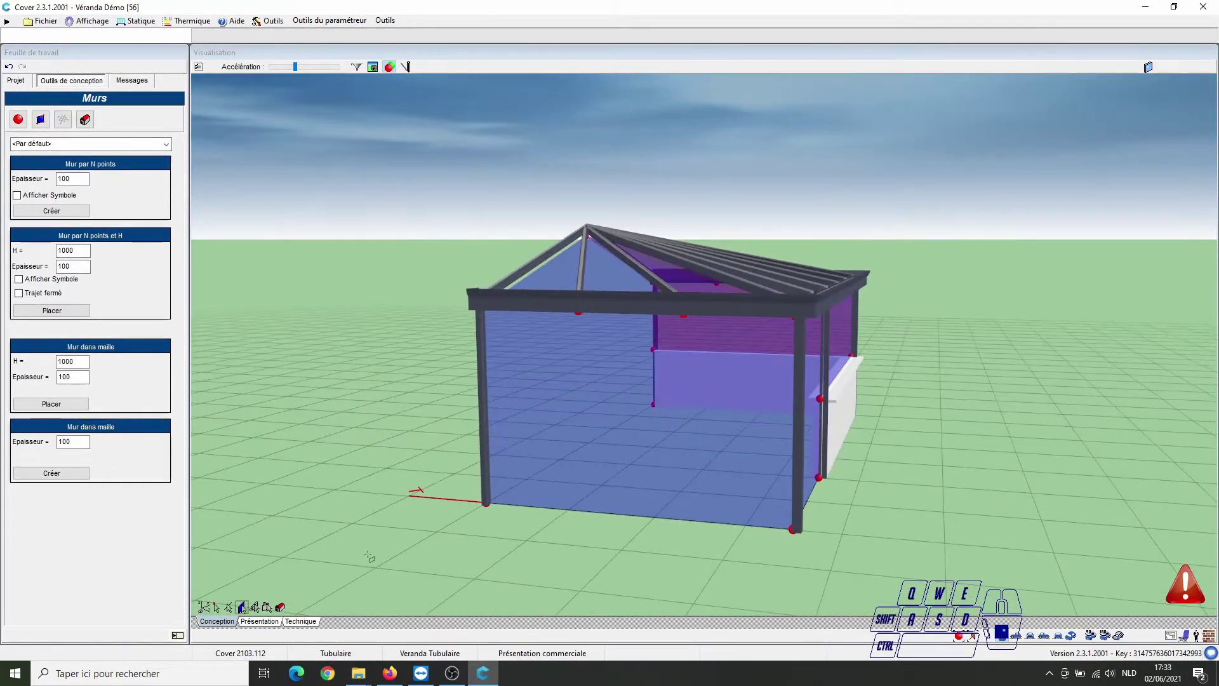
pyautogui.click(85, 120)
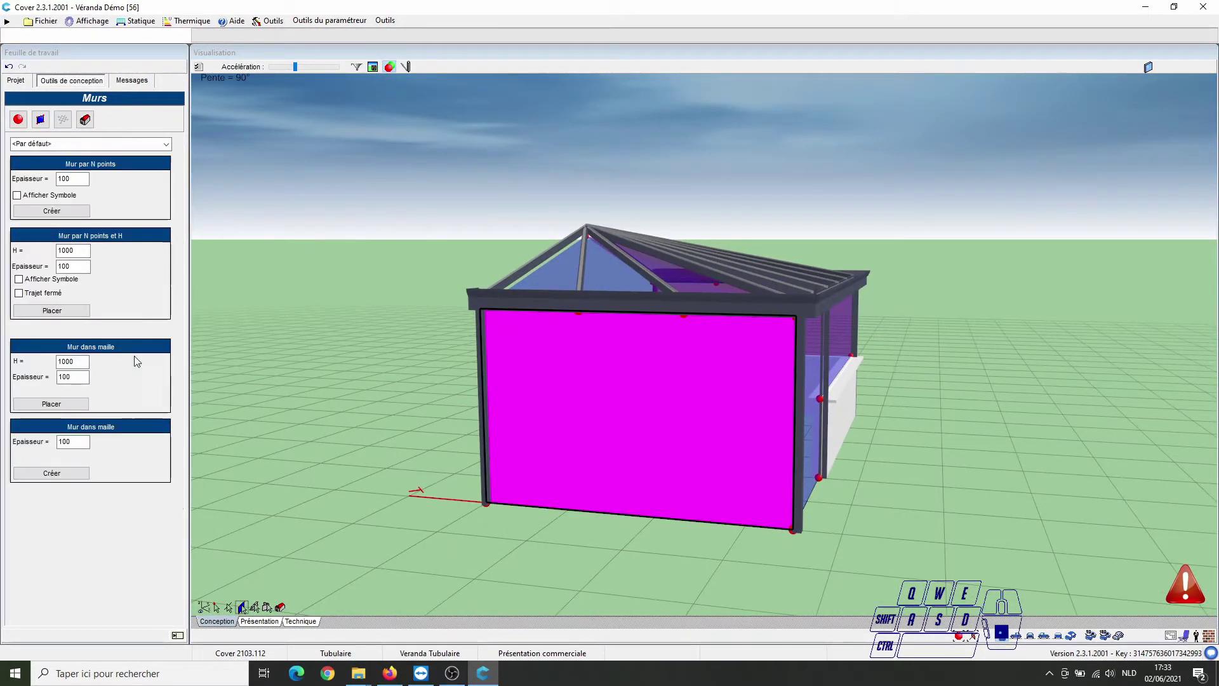
pyautogui.click(51, 474)
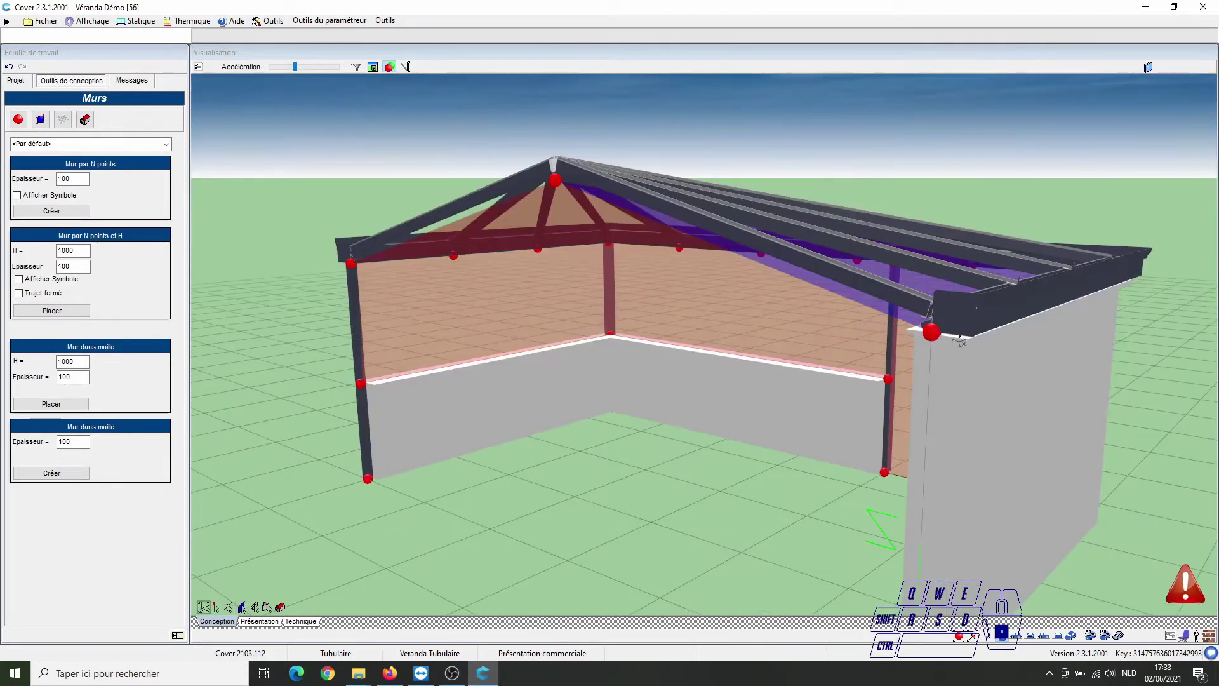
# Open the full side wall's parameters and set the sill visibility of Elément 1 and Elément 2 to Non.
pyautogui.moveTo(1040, 410); pyautogui.dragTo(676, 491)
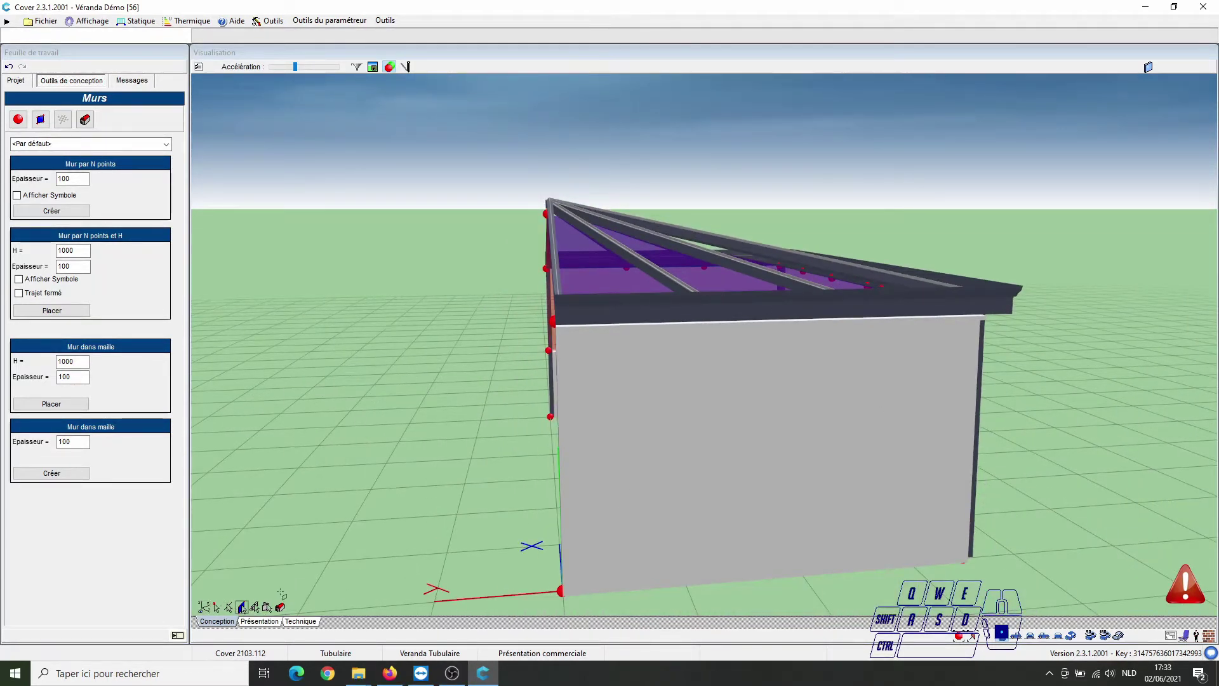
pyautogui.click(280, 607)
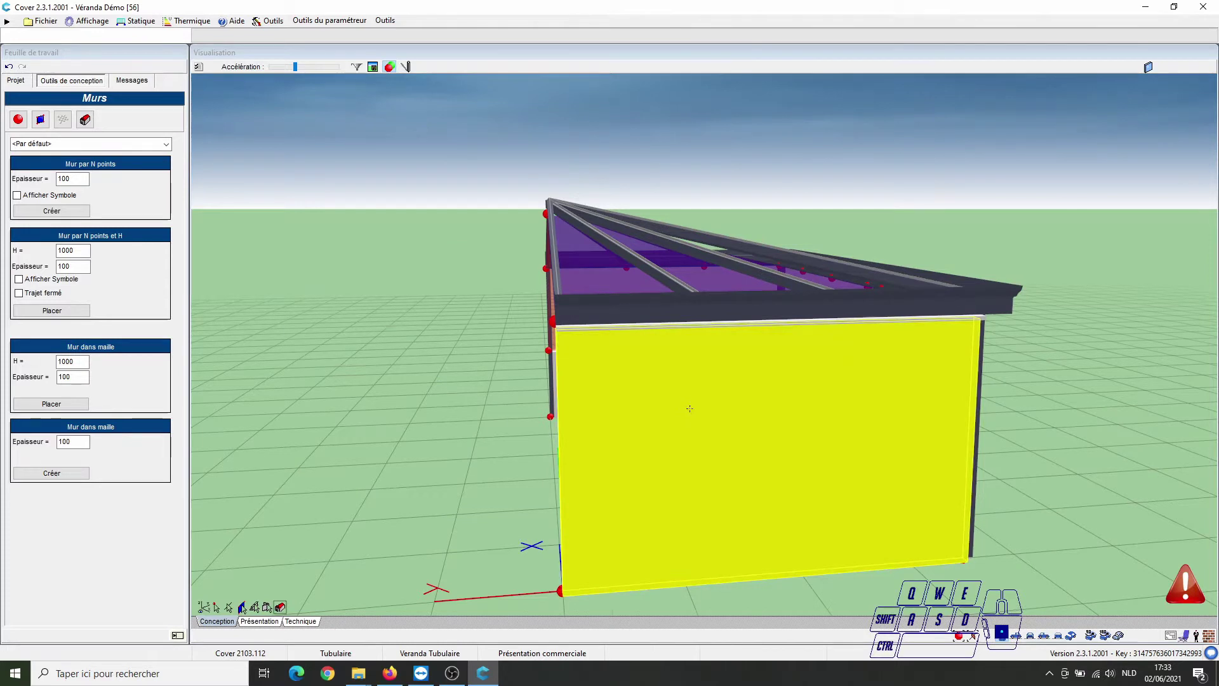
pyautogui.click(735, 397)
pyautogui.rightClick(734, 397)
pyautogui.click(742, 442)
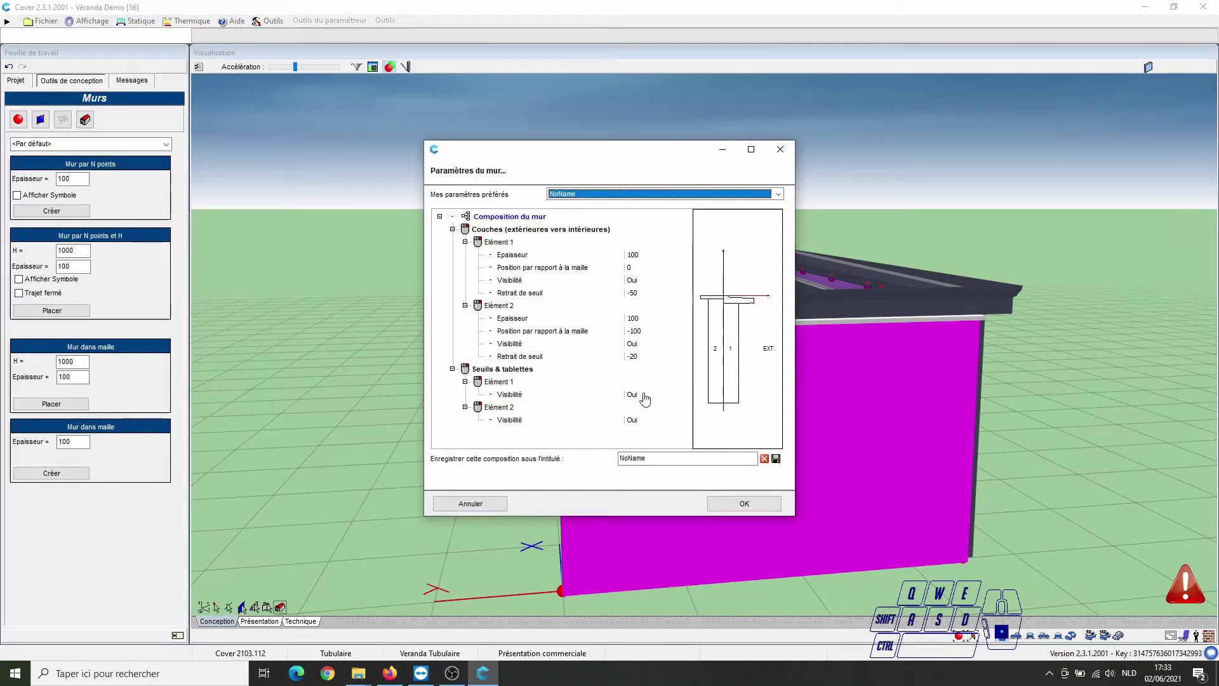
pyautogui.click(620, 394)
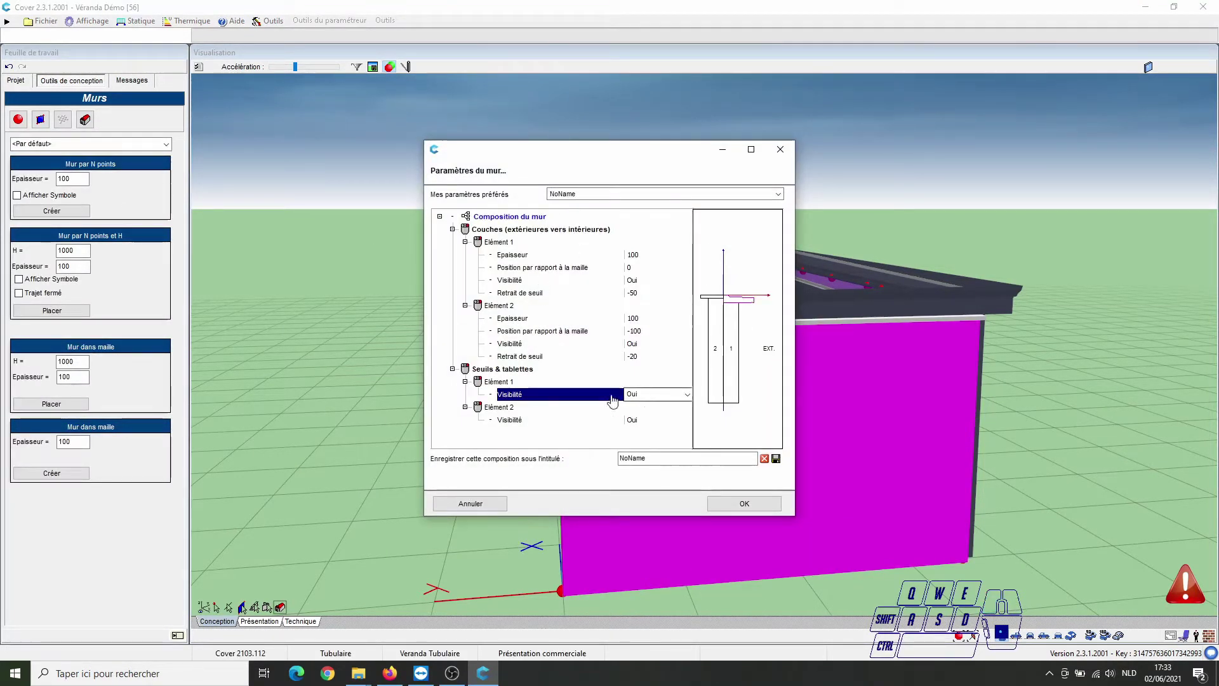
pyautogui.click(657, 394)
pyautogui.click(648, 413)
pyautogui.click(649, 420)
pyautogui.click(657, 420)
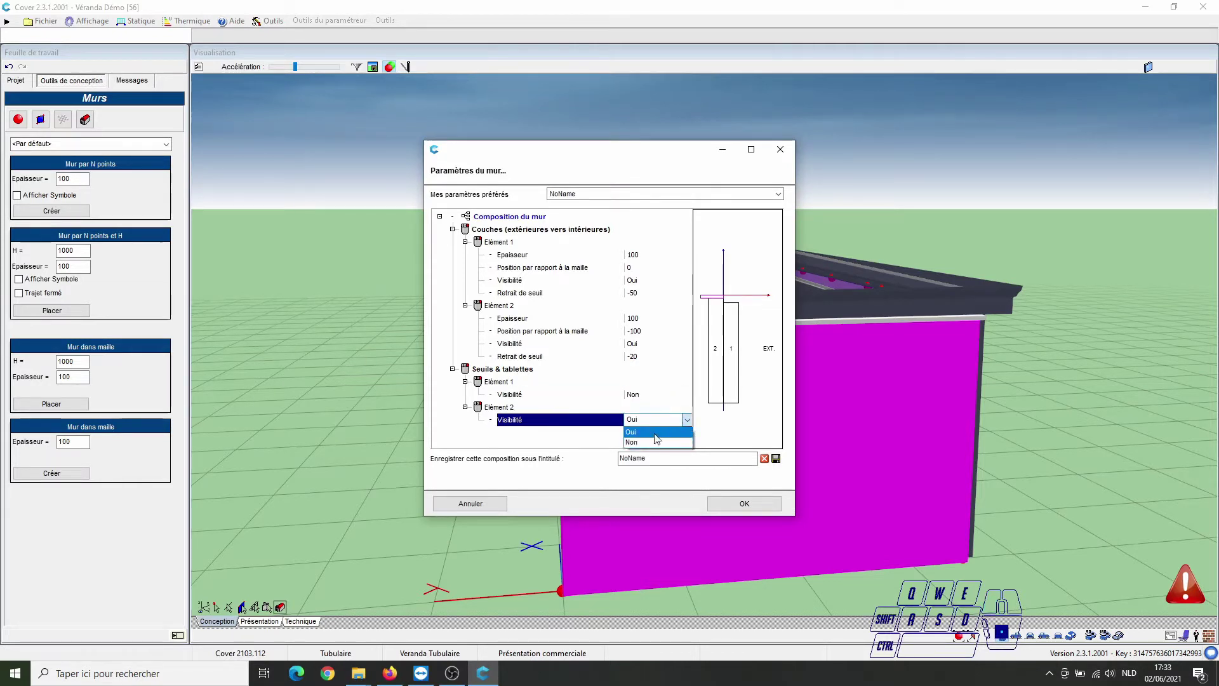
pyautogui.click(648, 438)
# Set the Retrait de seuil of both wall elements to 0 and apply the wall parameters.
pyautogui.click(633, 292)
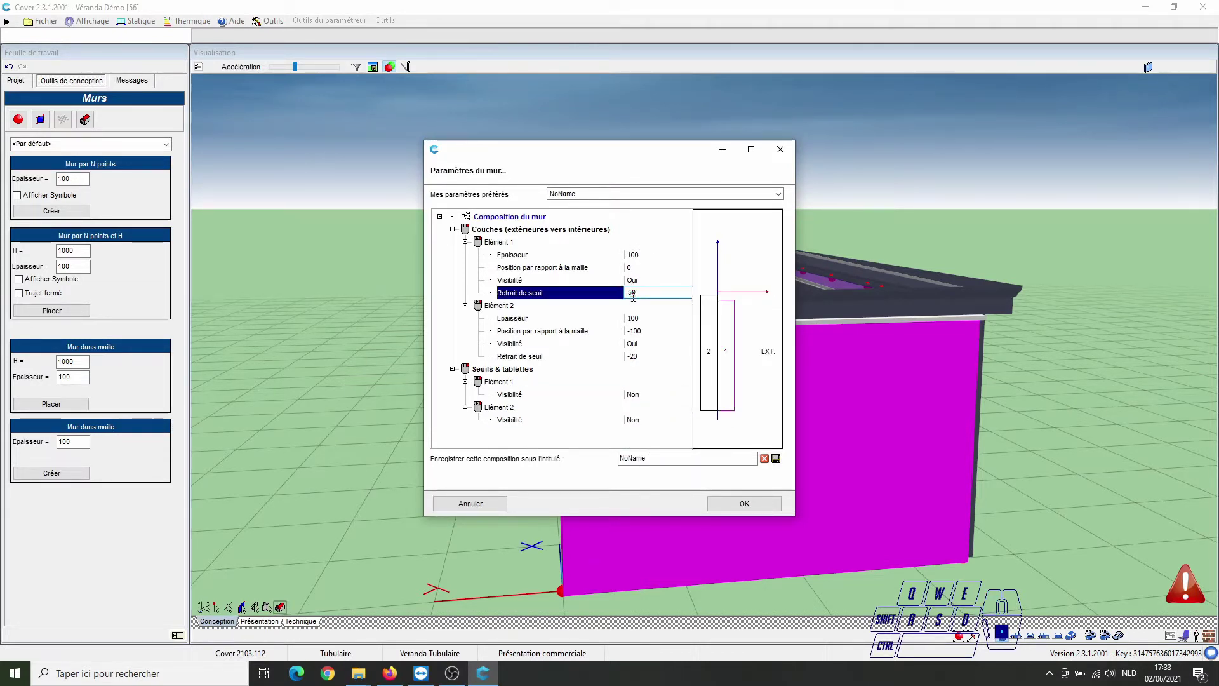
pyautogui.write('0')
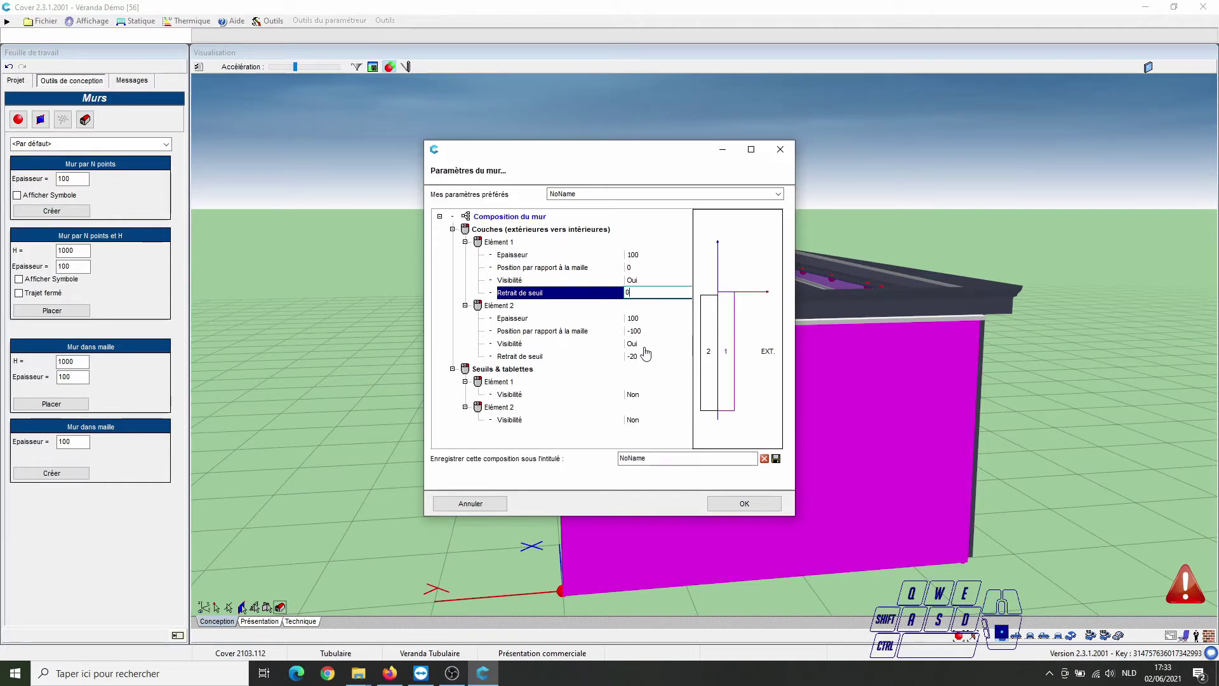
pyautogui.click(646, 356)
pyautogui.write('0')
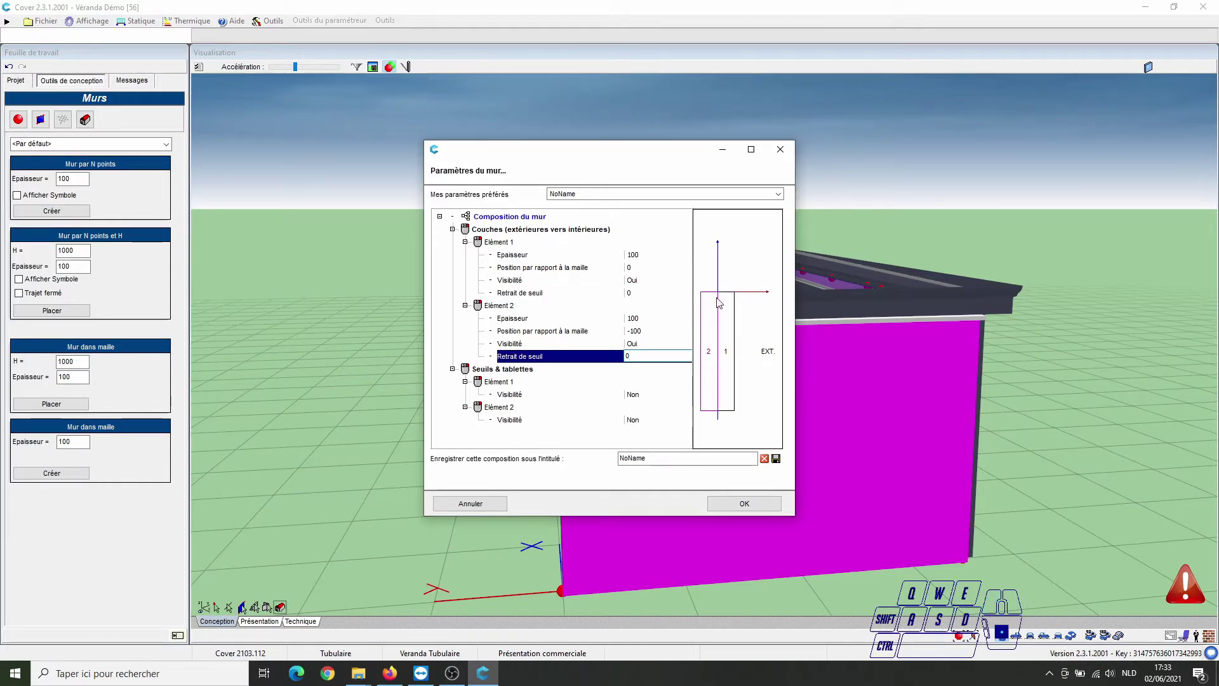
pyautogui.click(735, 504)
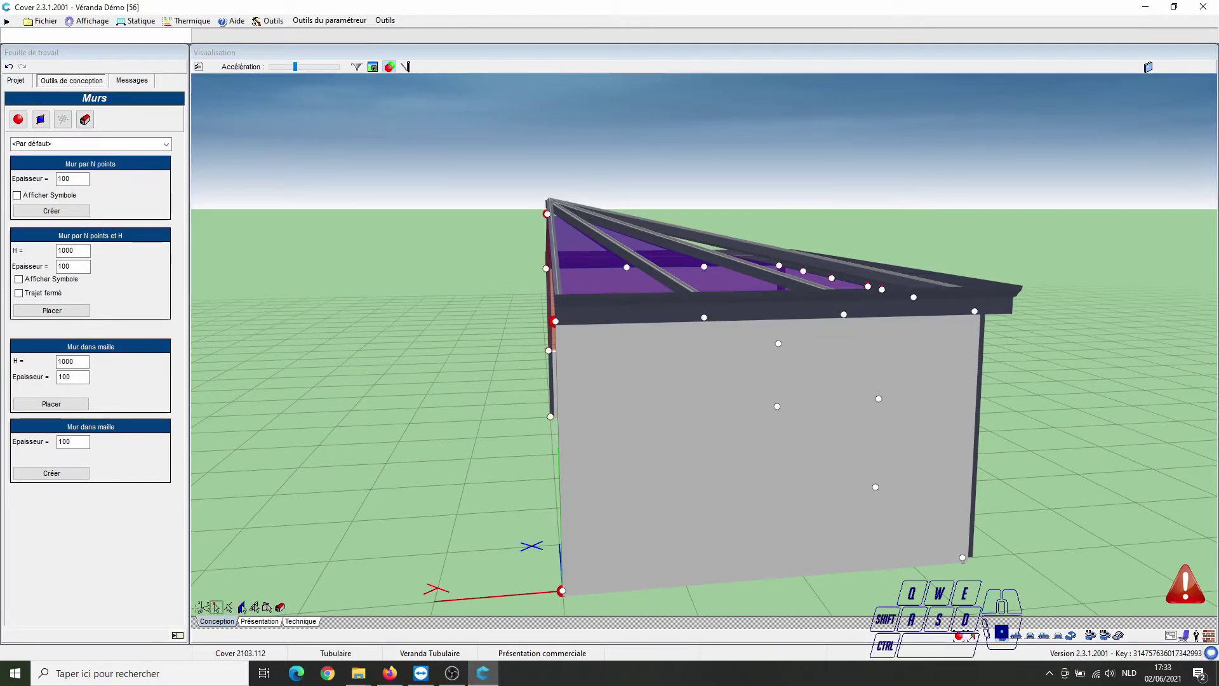
# Fill all the empty roof panels with the Cover supplier's Vitrage/glas/glass 32 glazing.
pyautogui.click(201, 607)
pyautogui.moveTo(329, 474); pyautogui.dragTo(259, 487)
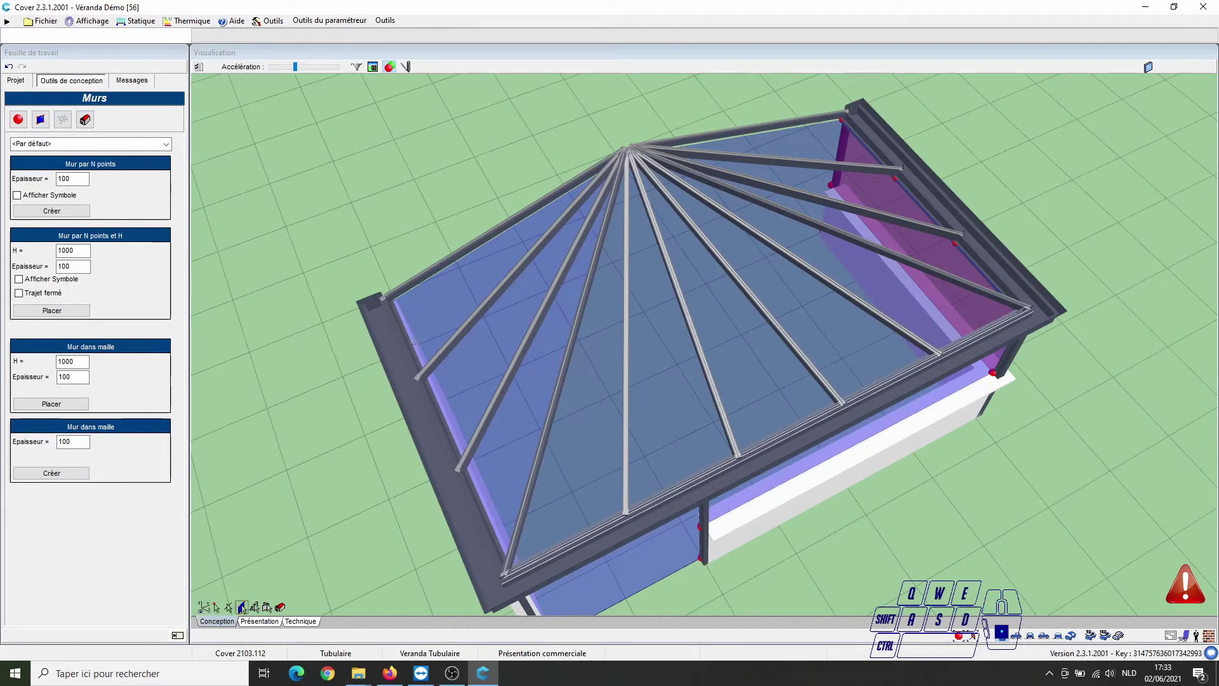
pyautogui.click(452, 321)
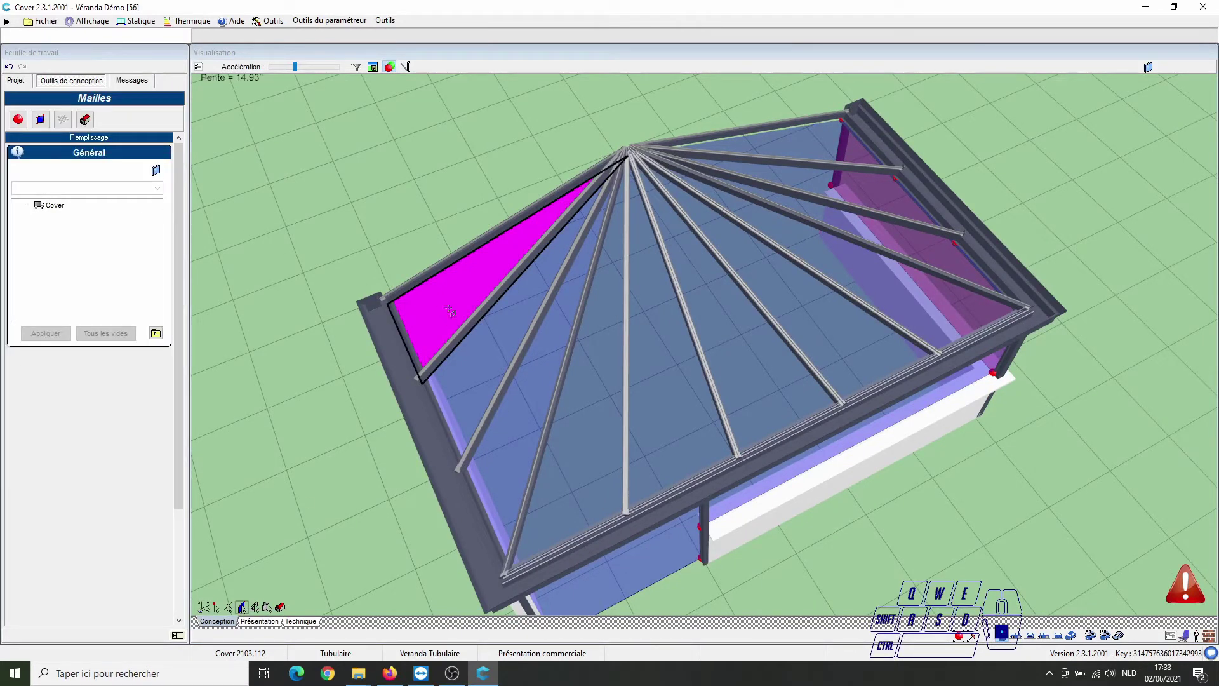
pyautogui.doubleClick(59, 206)
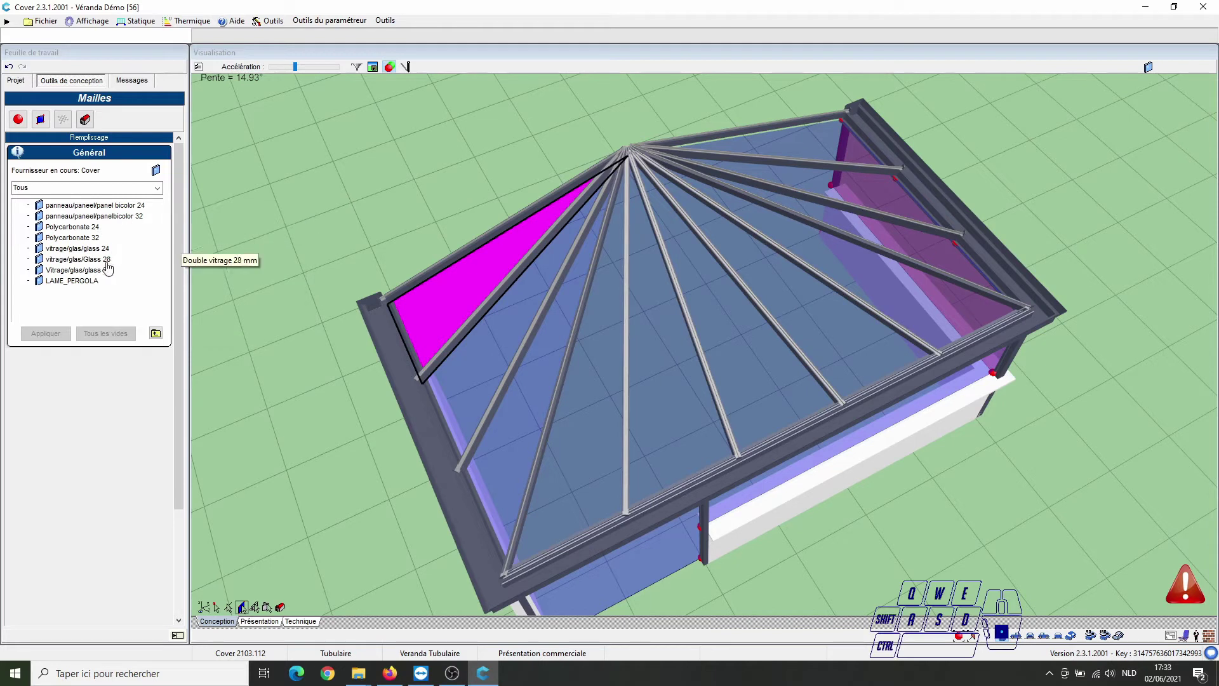
pyautogui.click(105, 270)
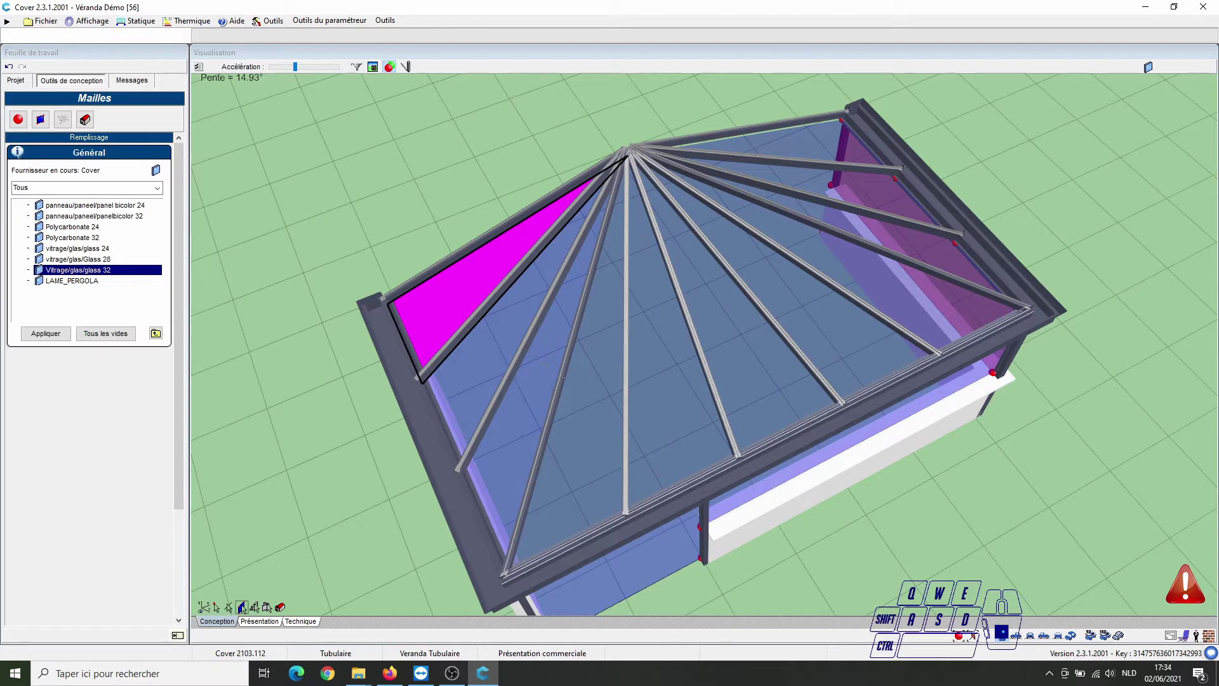
pyautogui.click(105, 333)
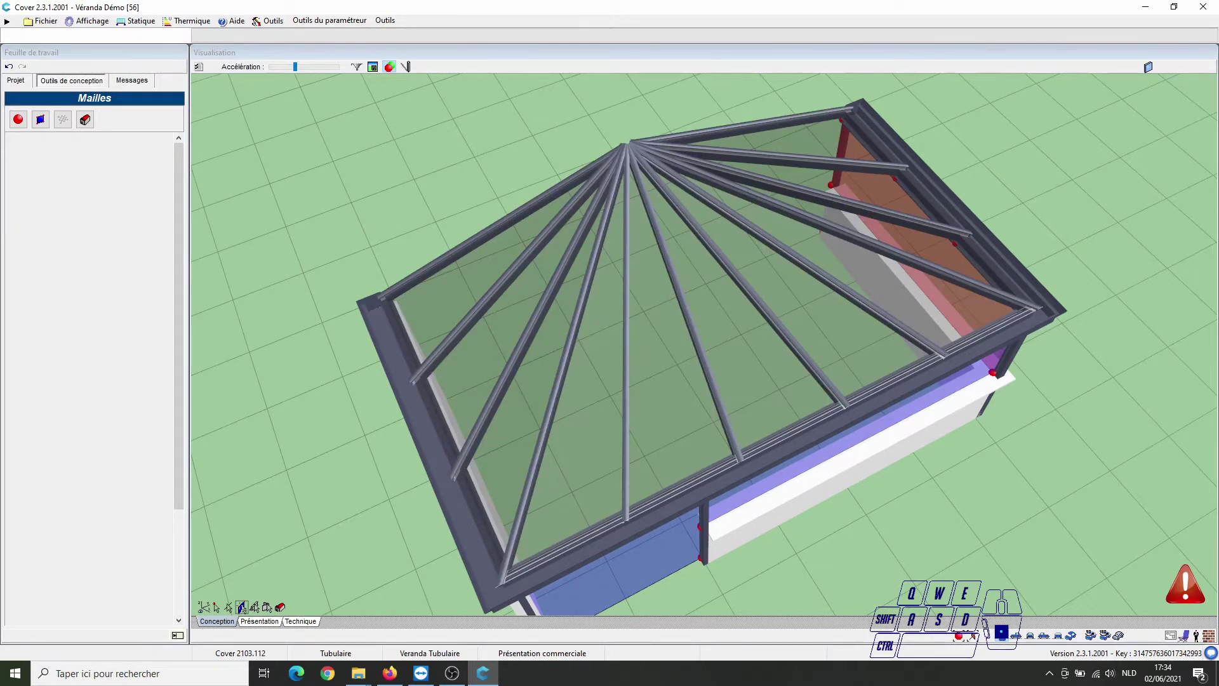
# Open the frame (Châssis) editor for the narrow left panel of the front façade.
pyautogui.moveTo(205, 615); pyautogui.dragTo(370, 558)
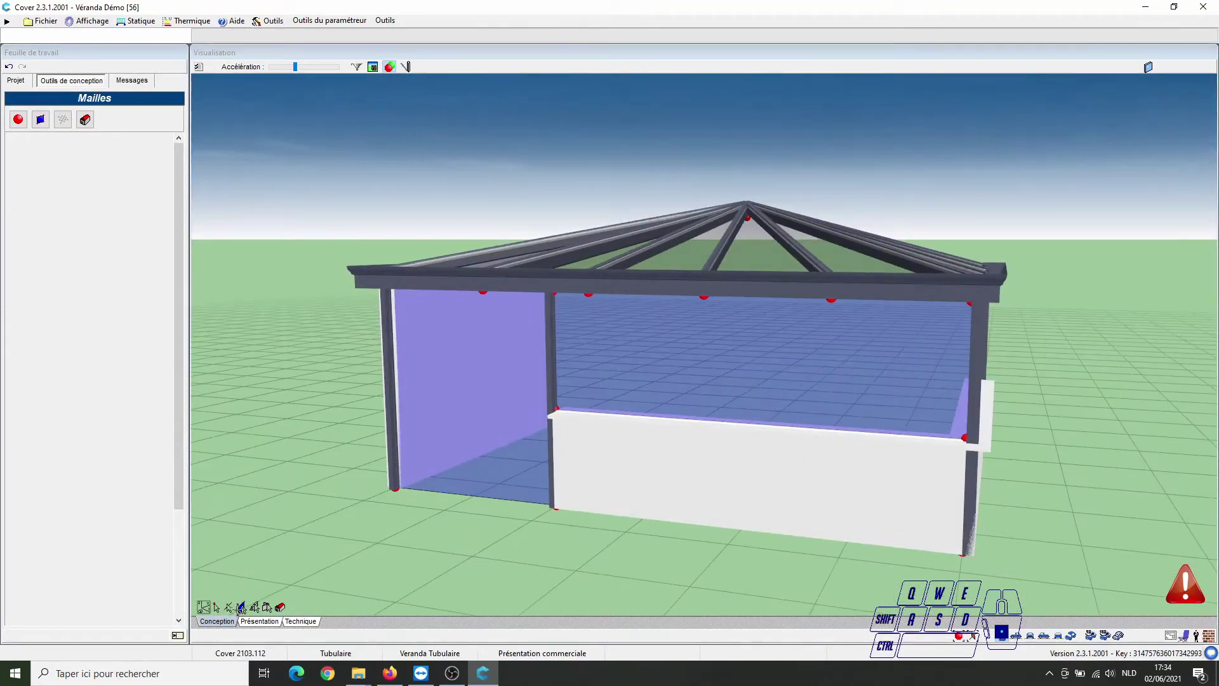
pyautogui.click(242, 608)
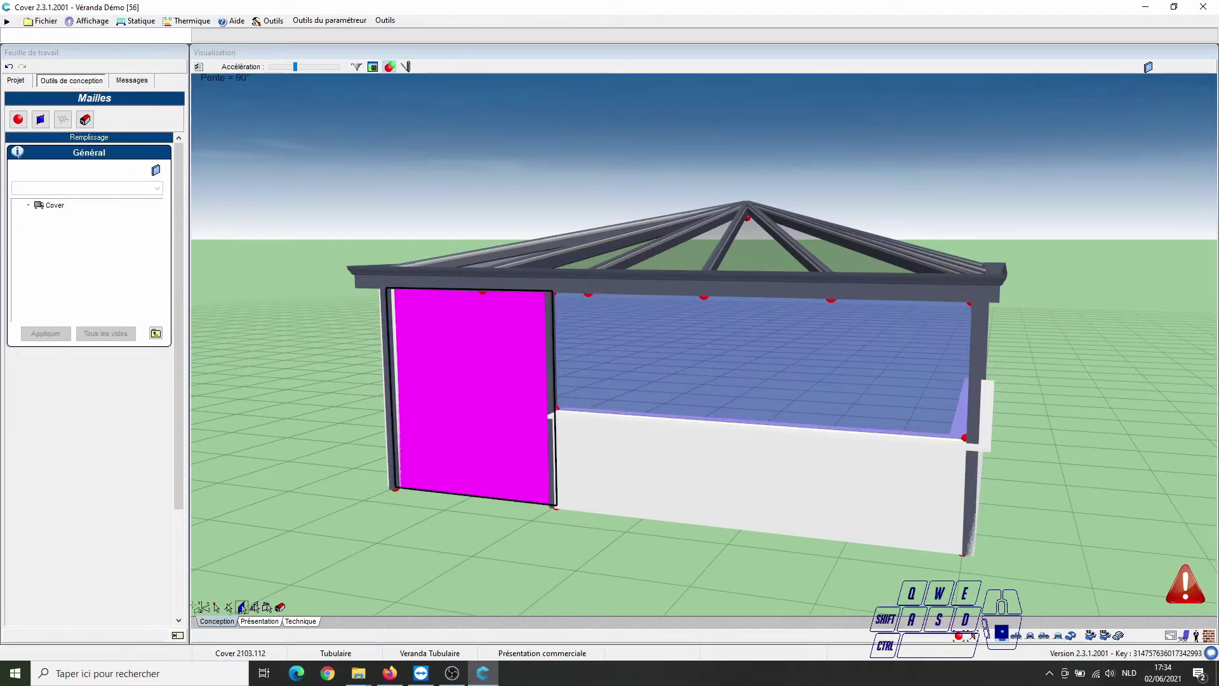
pyautogui.click(203, 608)
pyautogui.moveTo(286, 570); pyautogui.dragTo(740, 384)
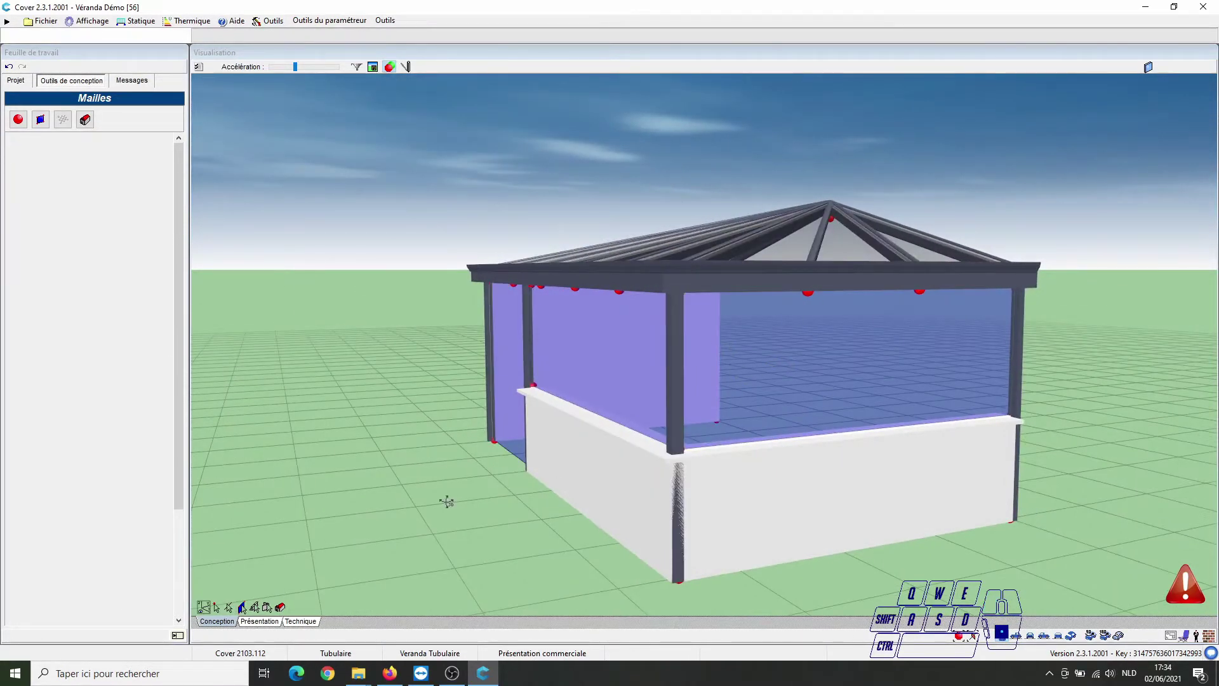
pyautogui.moveTo(447, 502); pyautogui.dragTo(313, 622)
pyautogui.click(243, 608)
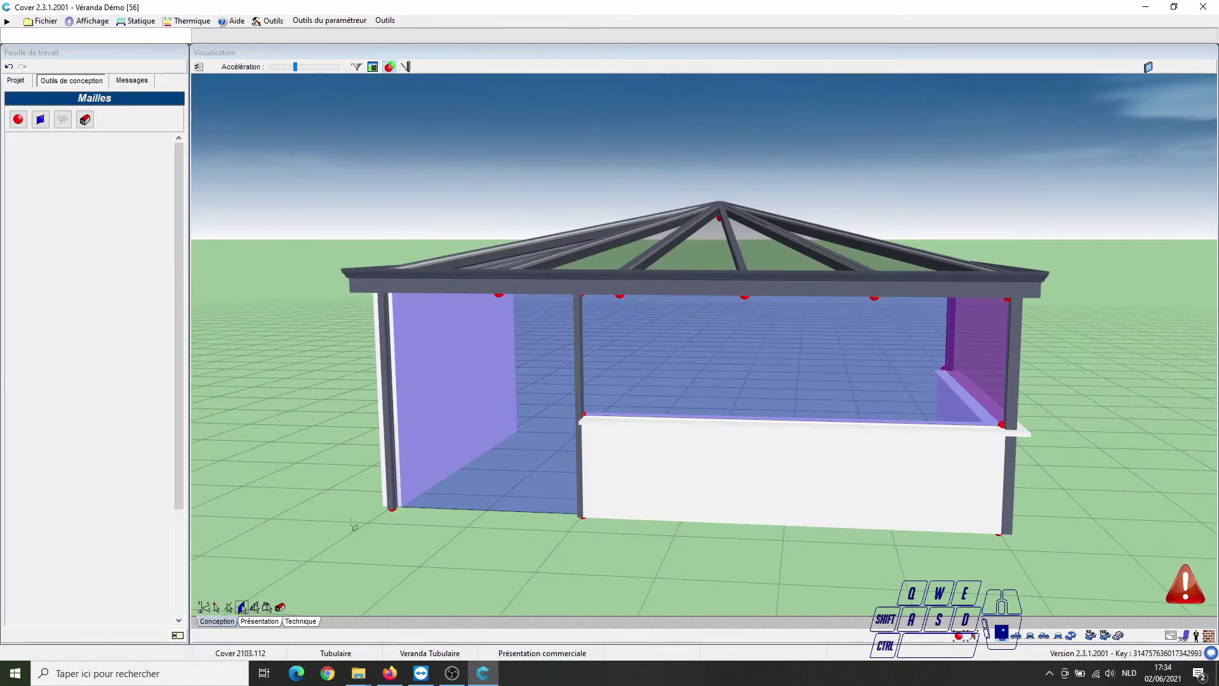
pyautogui.rightClick(459, 416)
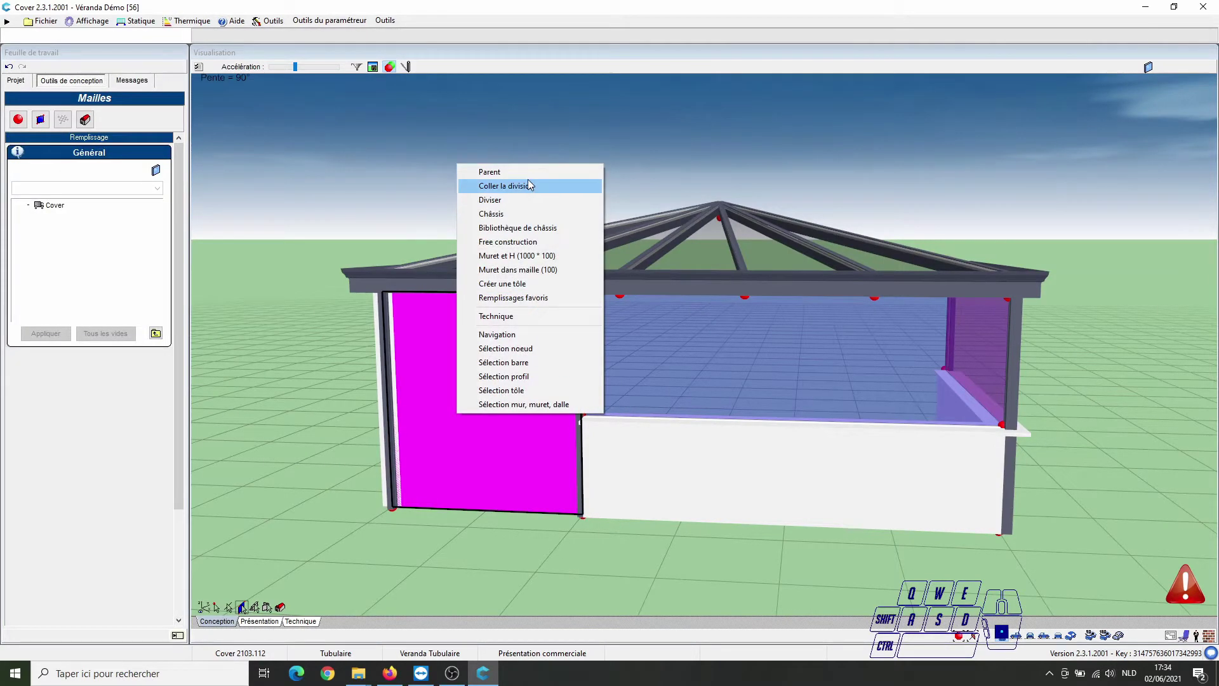
pyautogui.click(498, 215)
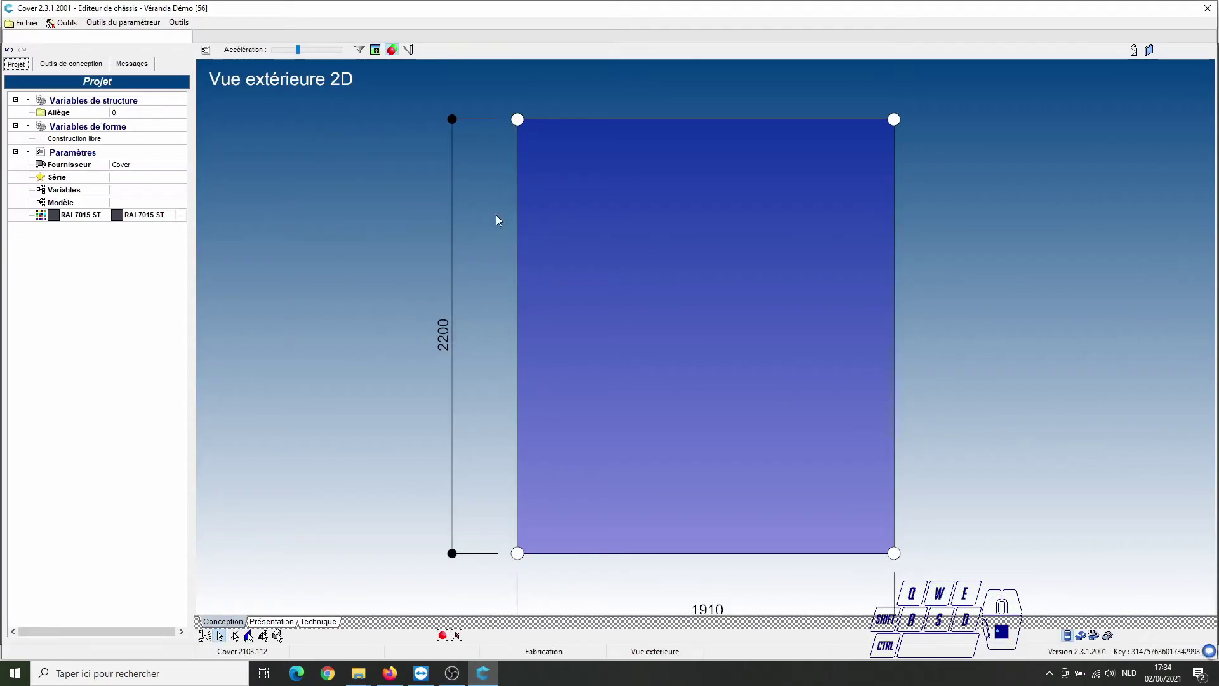
# Set the frame's series to Coulissants and its model to Dormant 2 rails coulissant, from the Cover supplier.
pyautogui.click(168, 164)
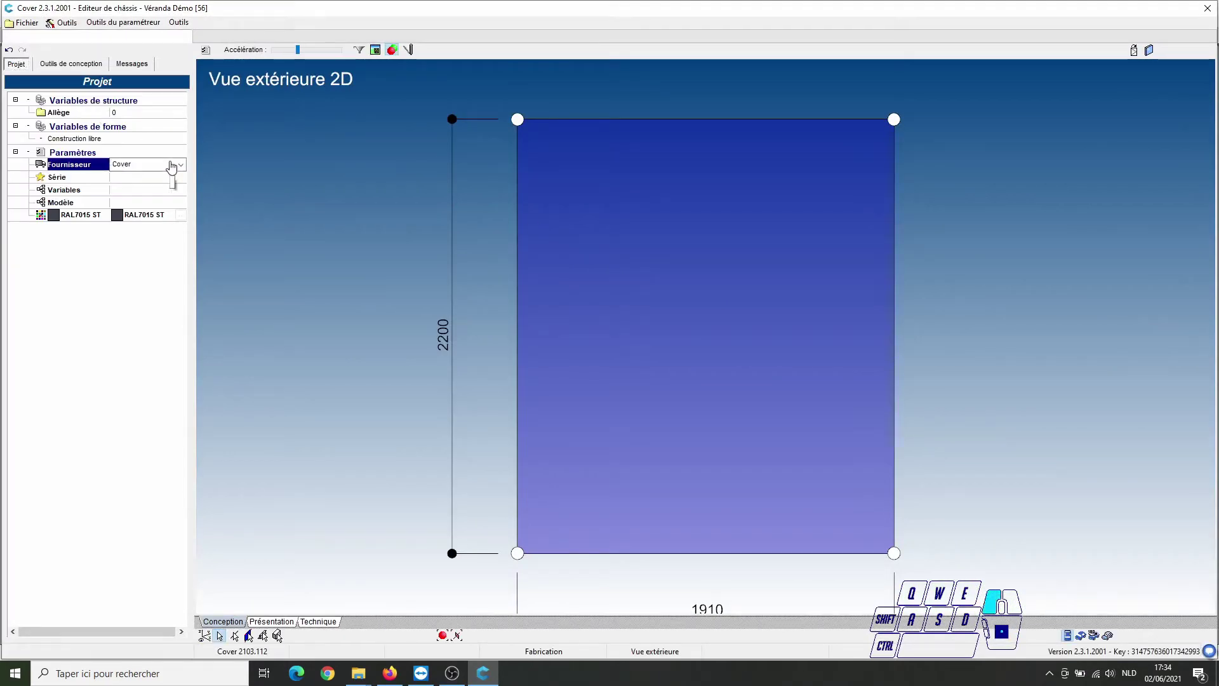
pyautogui.click(146, 177)
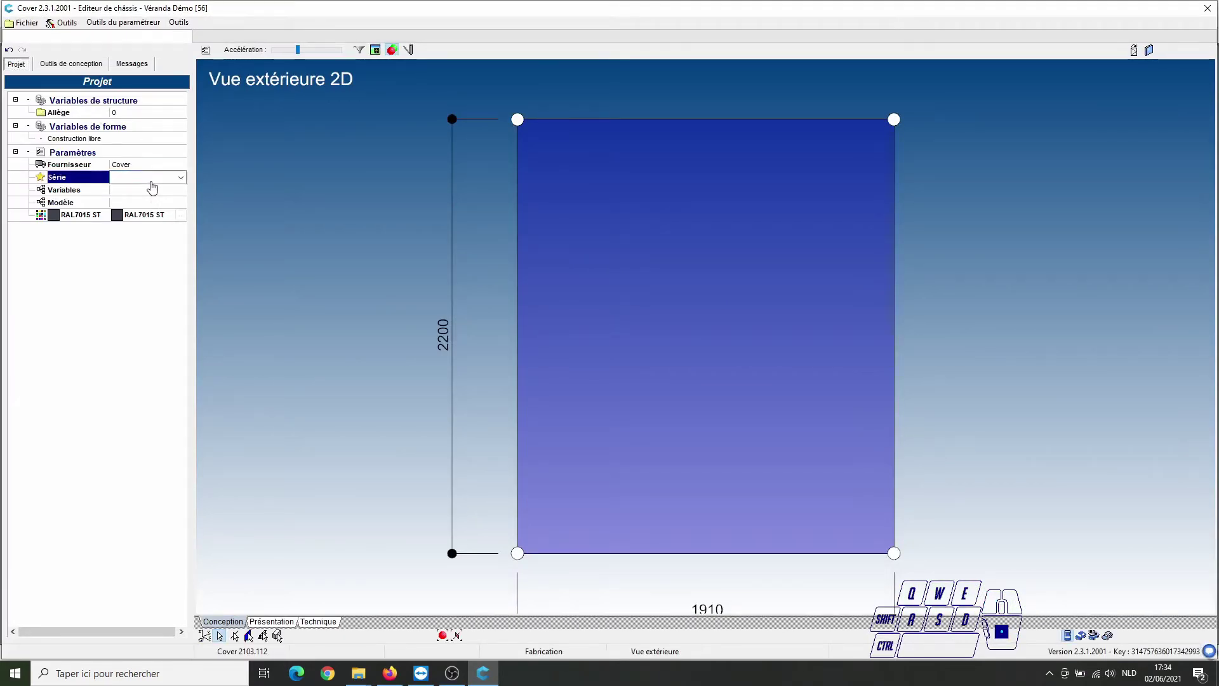
pyautogui.click(142, 204)
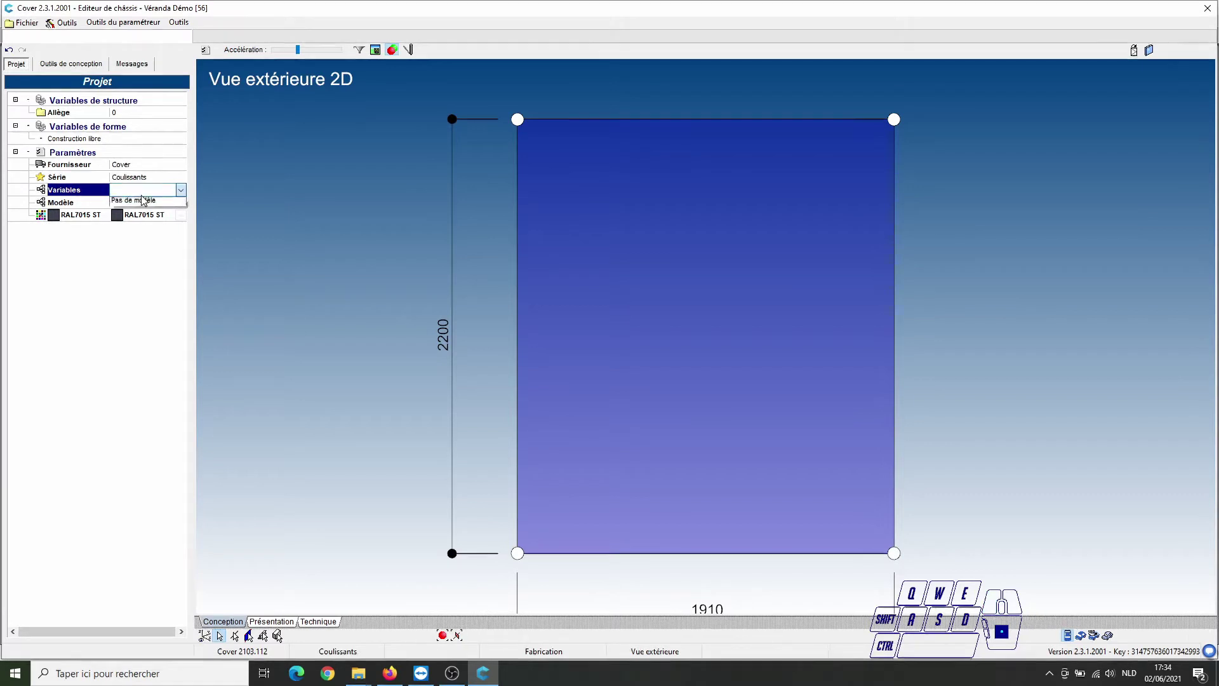
pyautogui.click(143, 203)
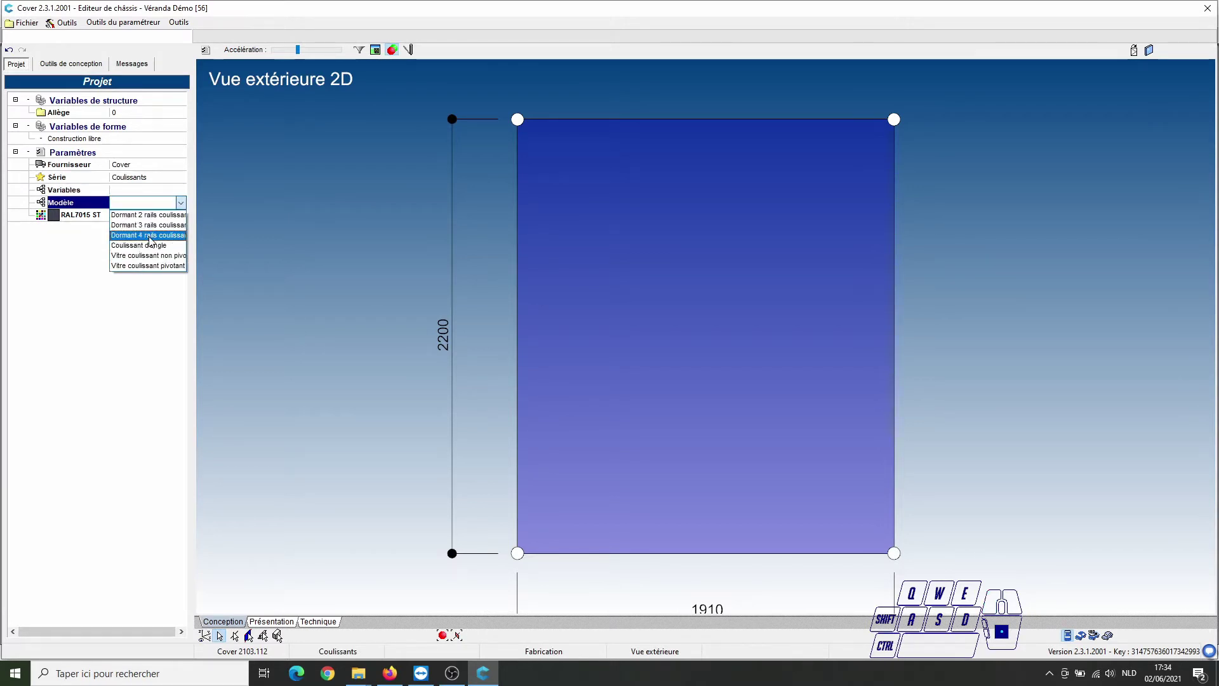
pyautogui.click(151, 215)
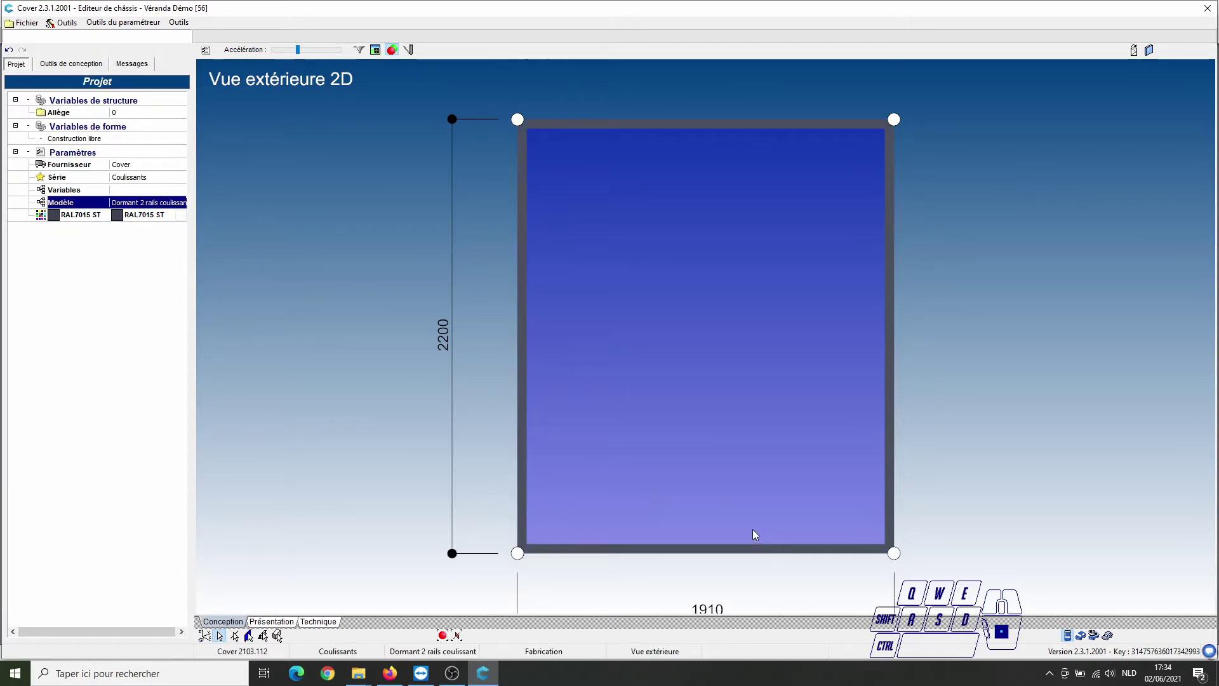
# Insert the Coulissant_2R_2V~Ld_F opening in the frame and accept its default hardware options.
pyautogui.click(786, 275)
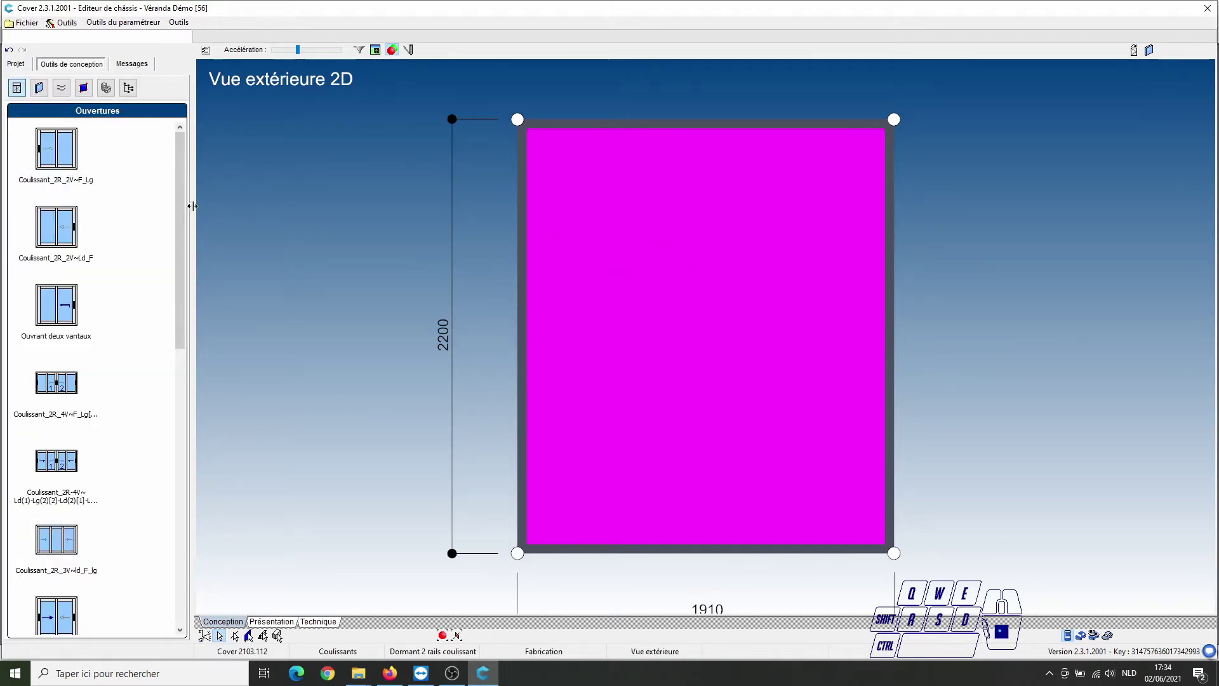
pyautogui.doubleClick(49, 240)
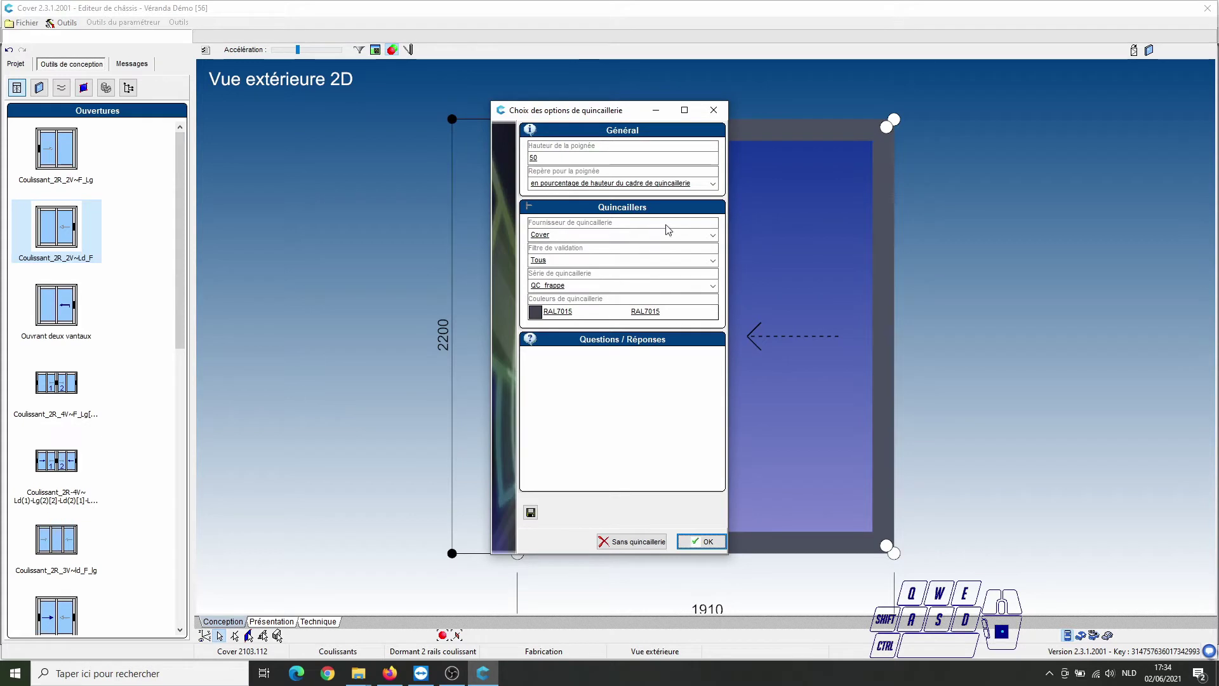
pyautogui.click(699, 545)
# Fill all empty panes of the two-leaf sliding frame with vitrage/glas/glass 24 and validate the frame.
pyautogui.click(629, 332)
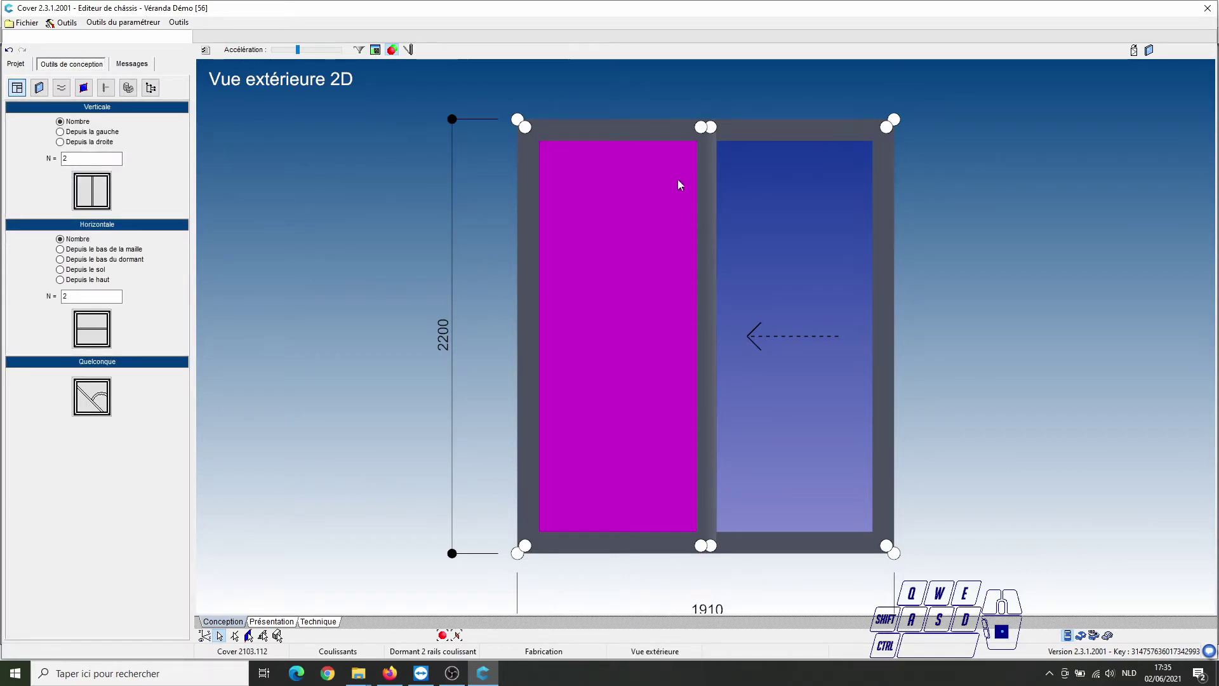
pyautogui.click(39, 88)
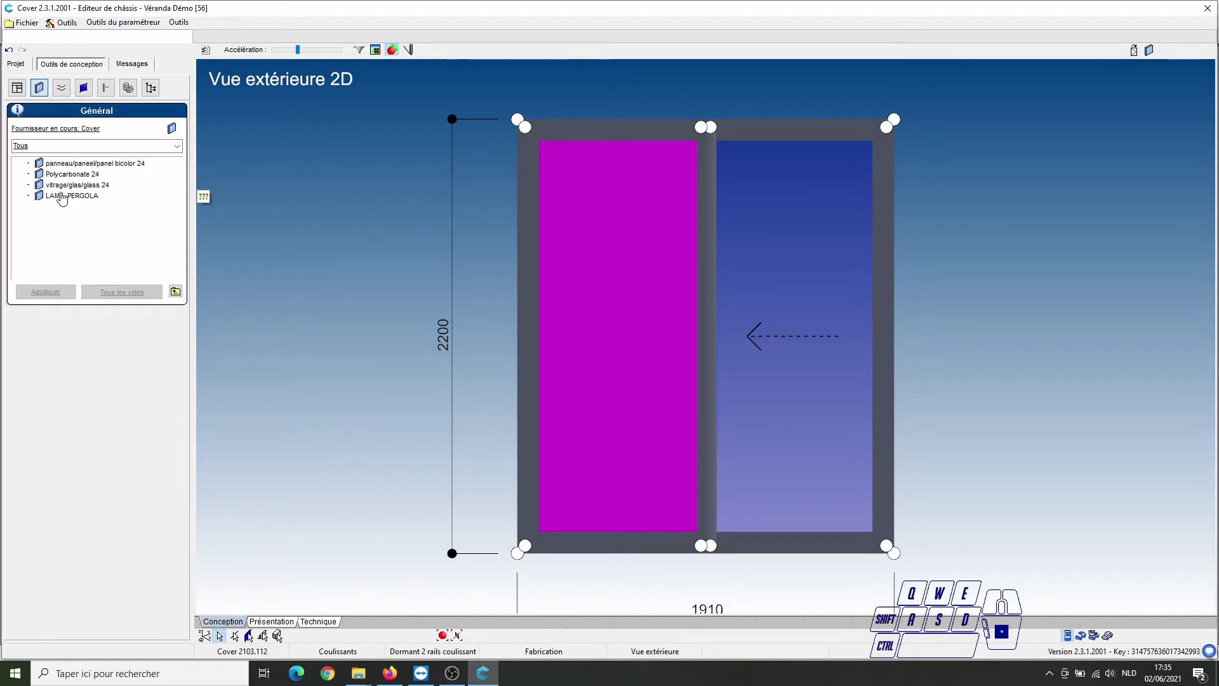
pyautogui.click(76, 185)
pyautogui.click(109, 293)
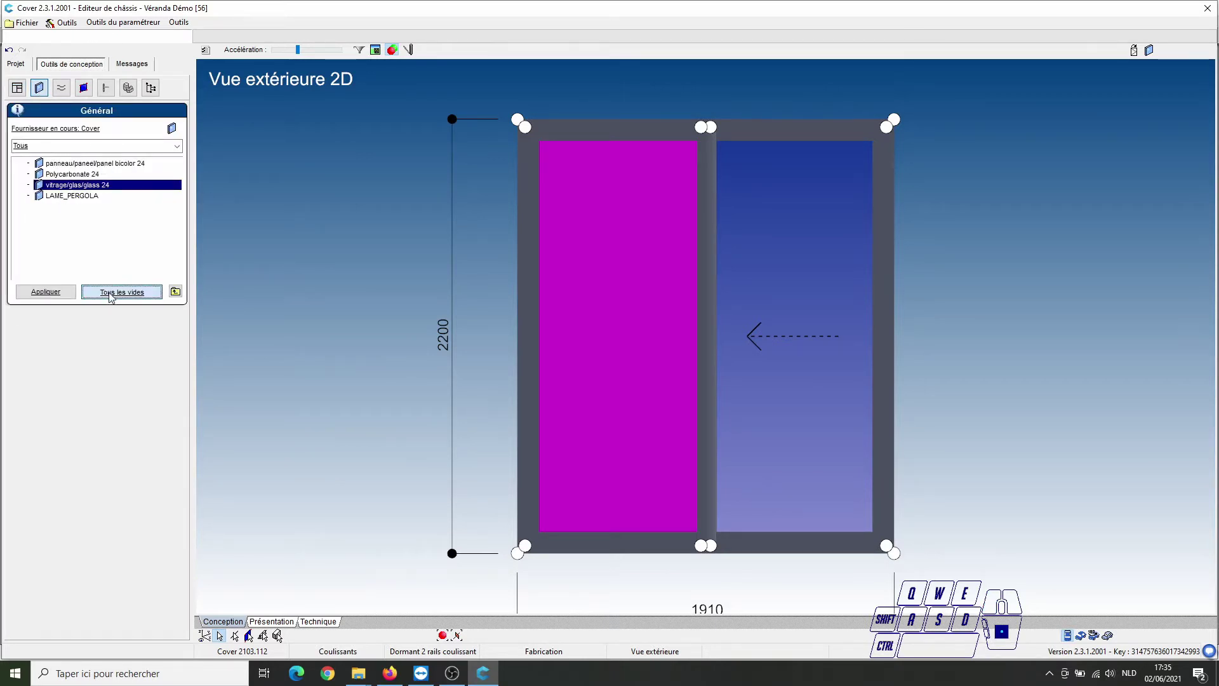
pyautogui.click(1208, 10)
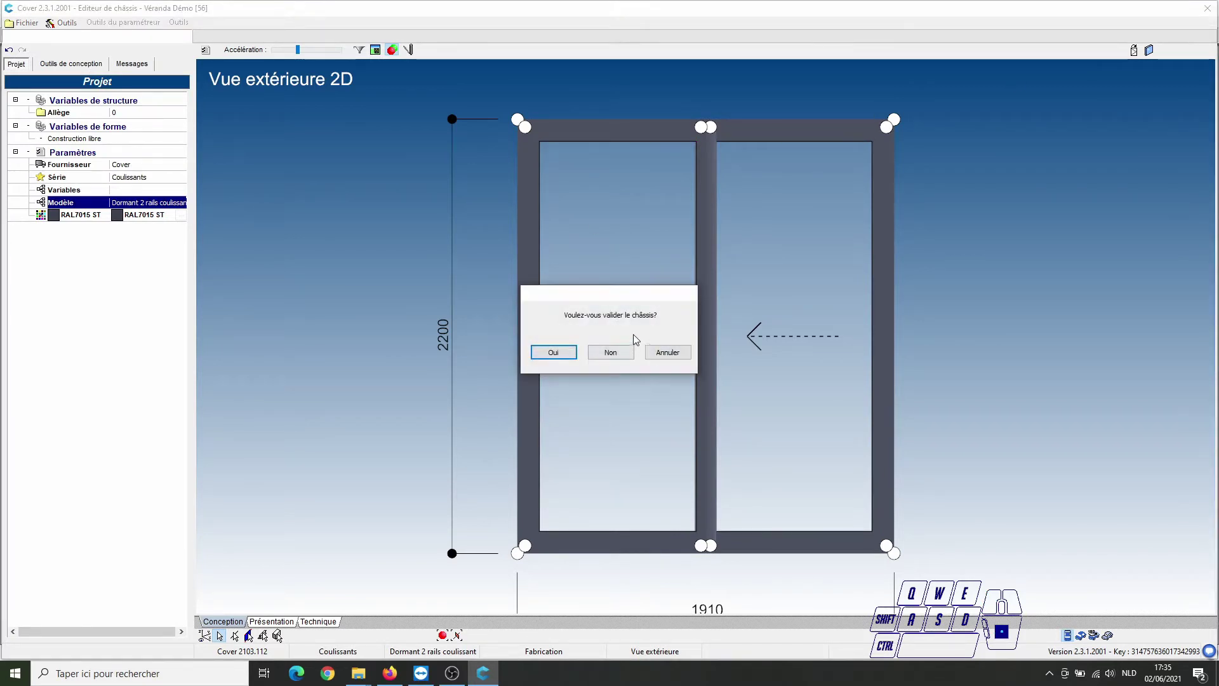
pyautogui.click(550, 353)
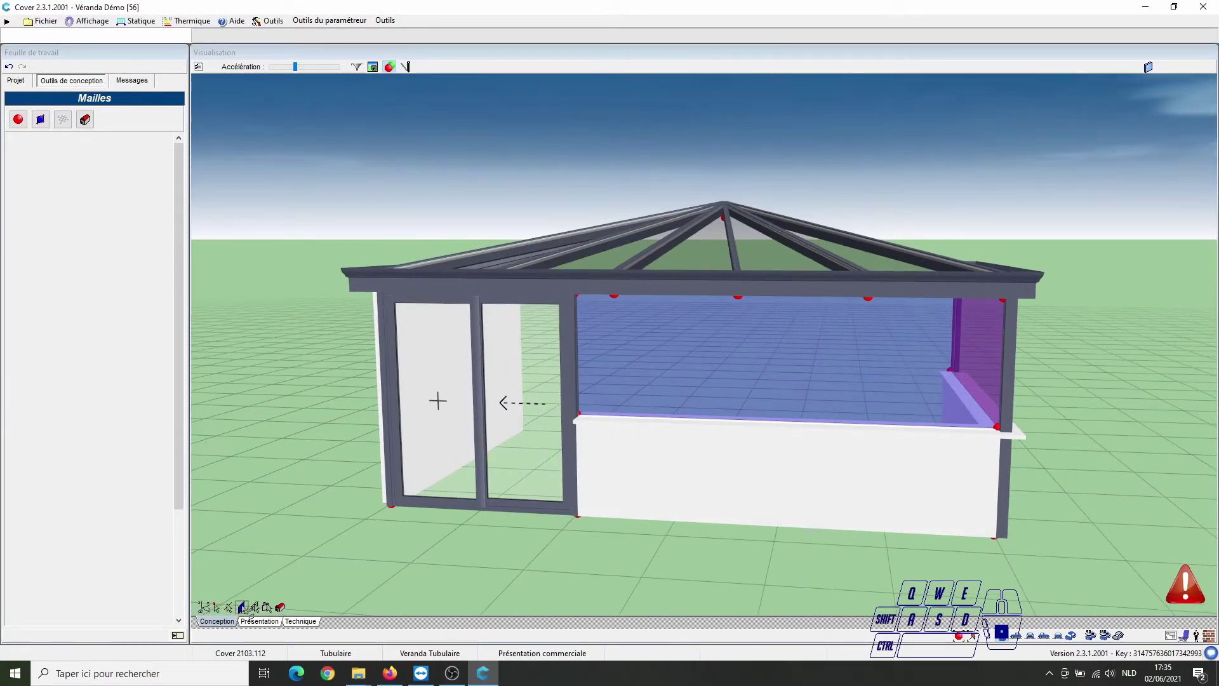
# Open the frame (Châssis) editor for the wide front façade opening above the low wall.
pyautogui.click(672, 364)
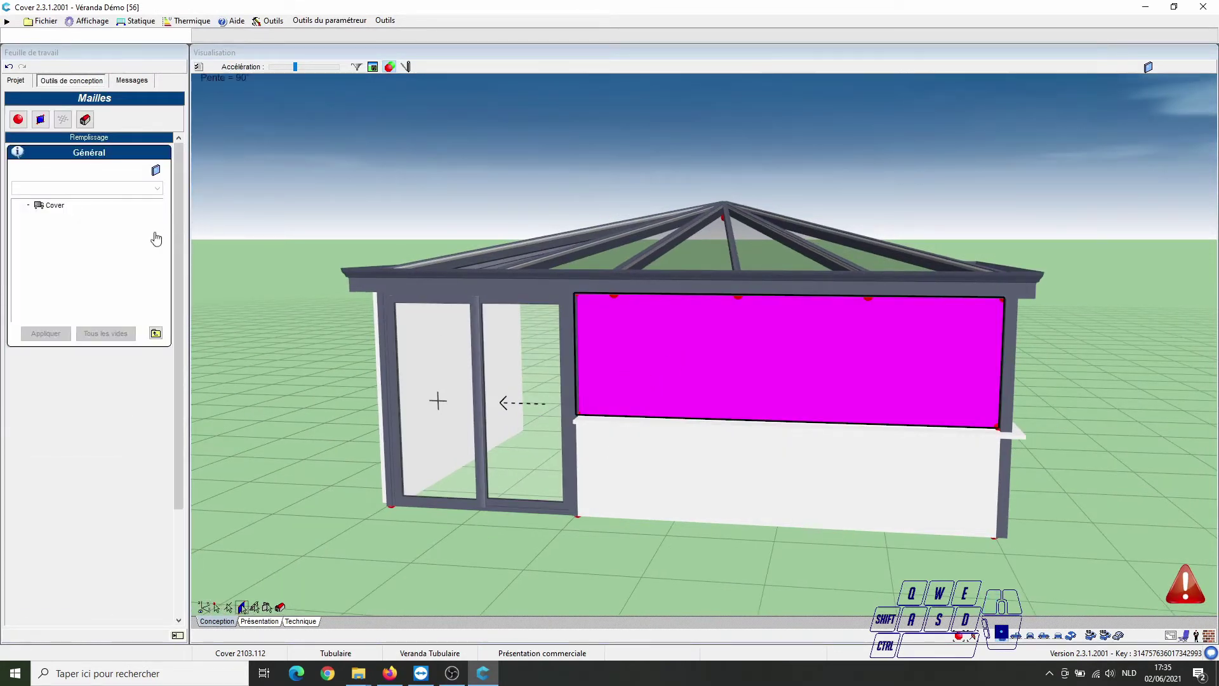
pyautogui.rightClick(730, 374)
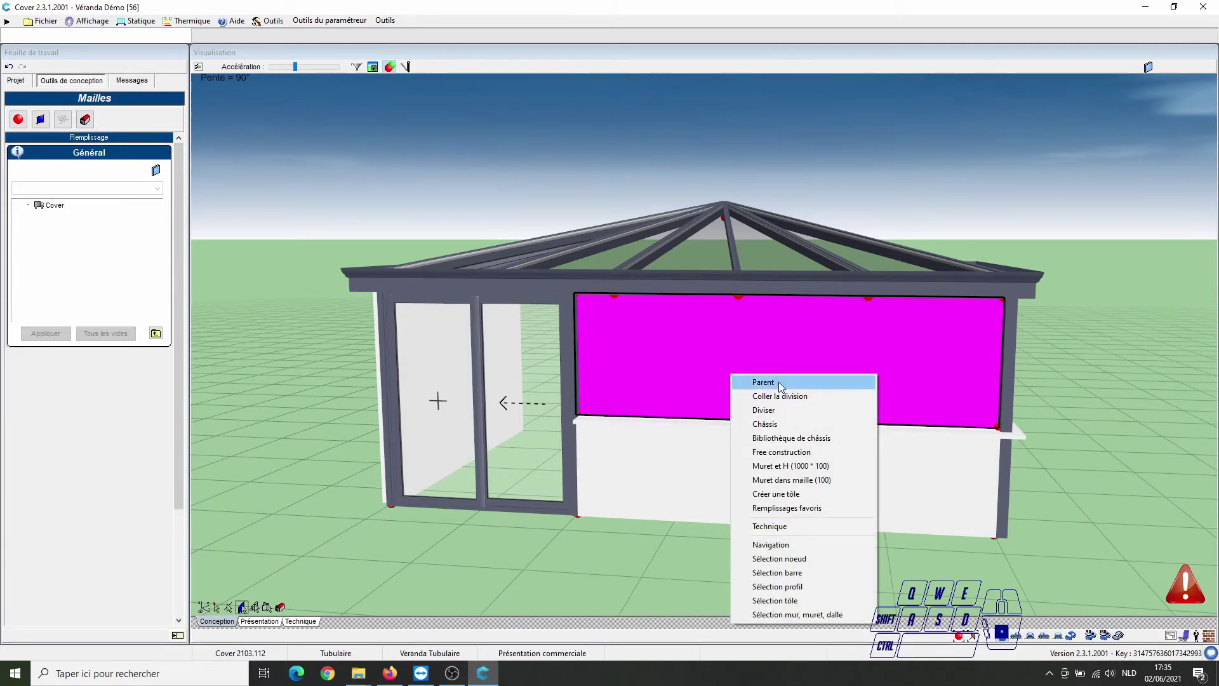
pyautogui.click(774, 413)
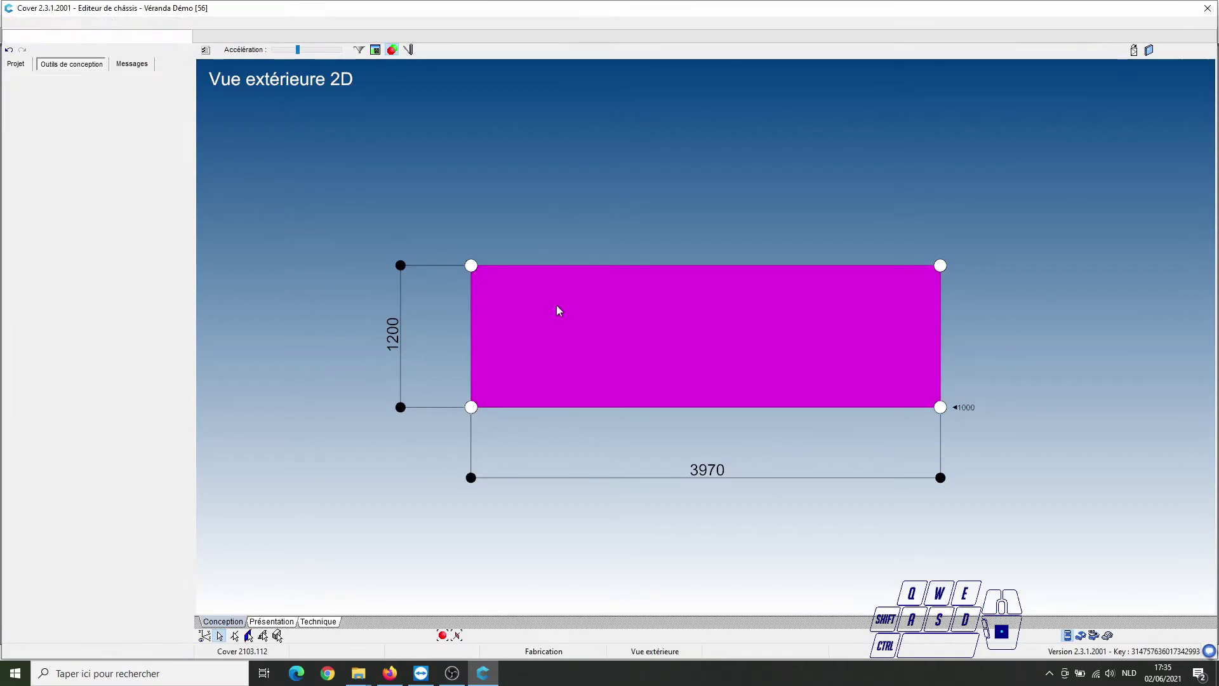
# Build a Coulissants series frame with the Dormant 4 rails coulissant model and the Coulissant_4R_4V~F_Lg_2Lg_3Lg opening, keeping the default hardware options.
pyautogui.click(16, 65)
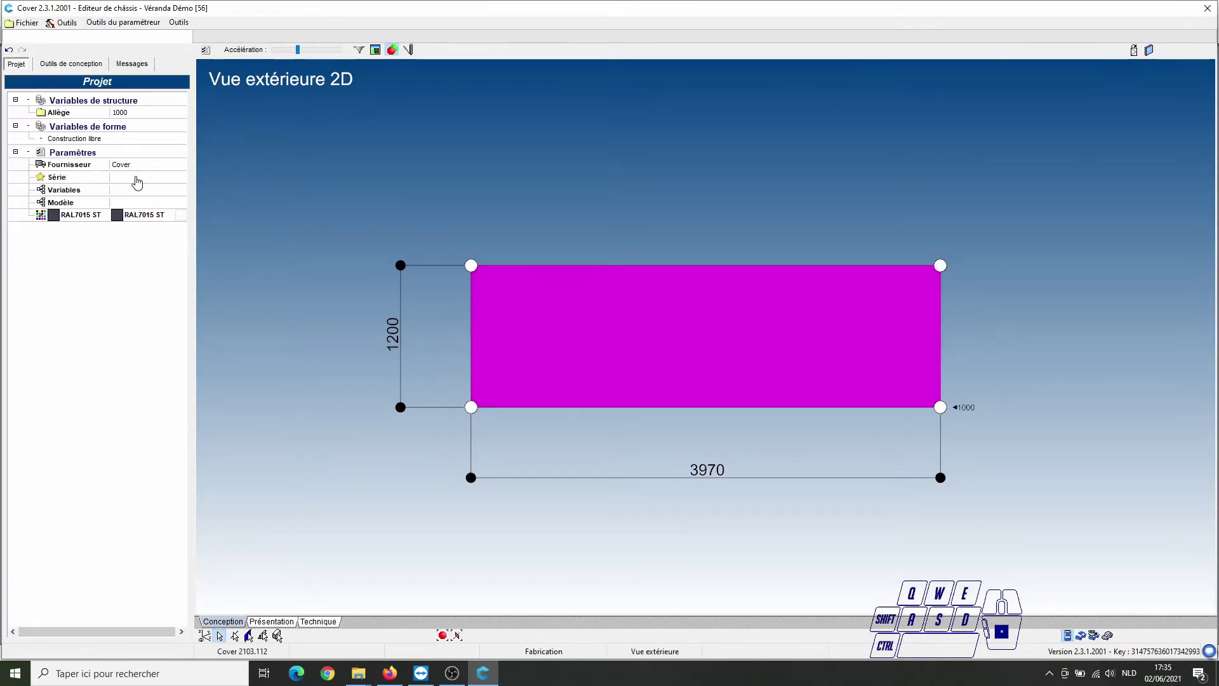
pyautogui.click(137, 182)
pyautogui.click(140, 202)
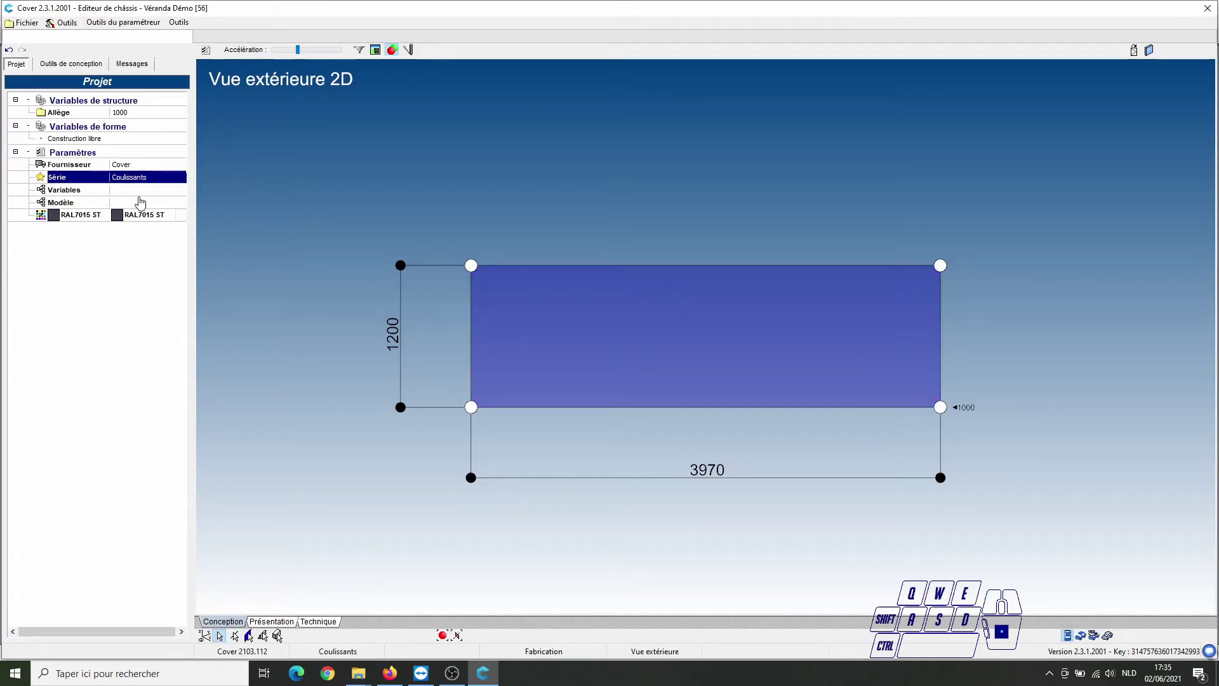
pyautogui.click(140, 202)
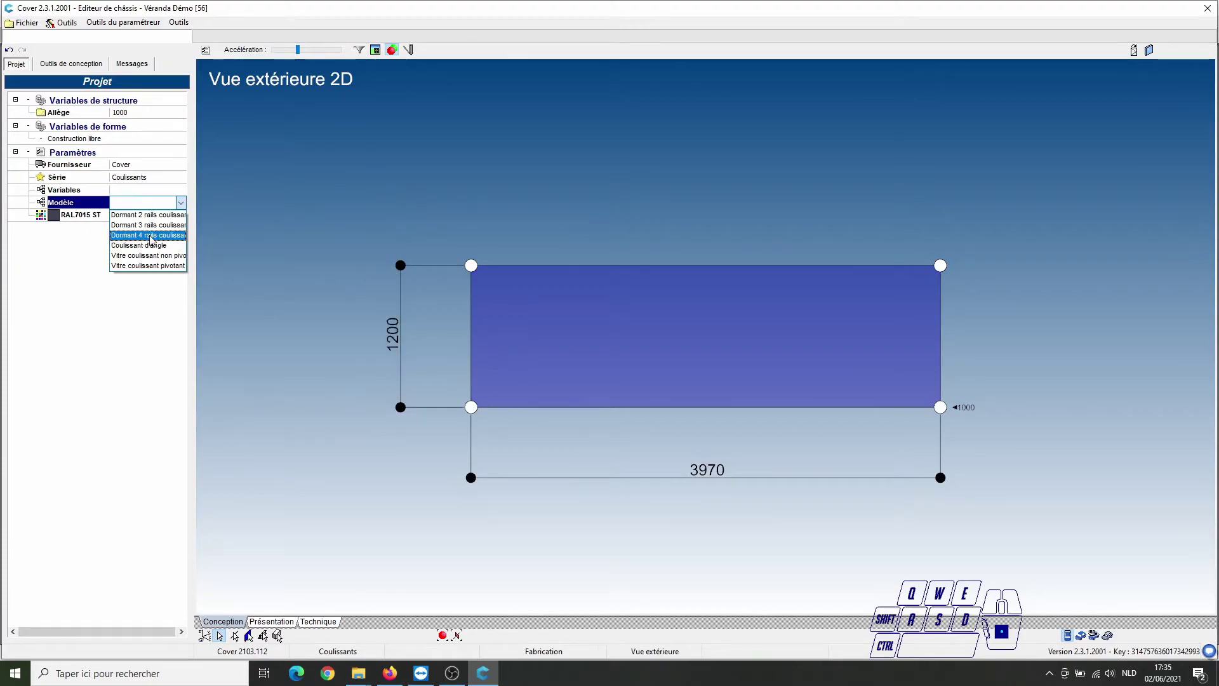
pyautogui.click(151, 237)
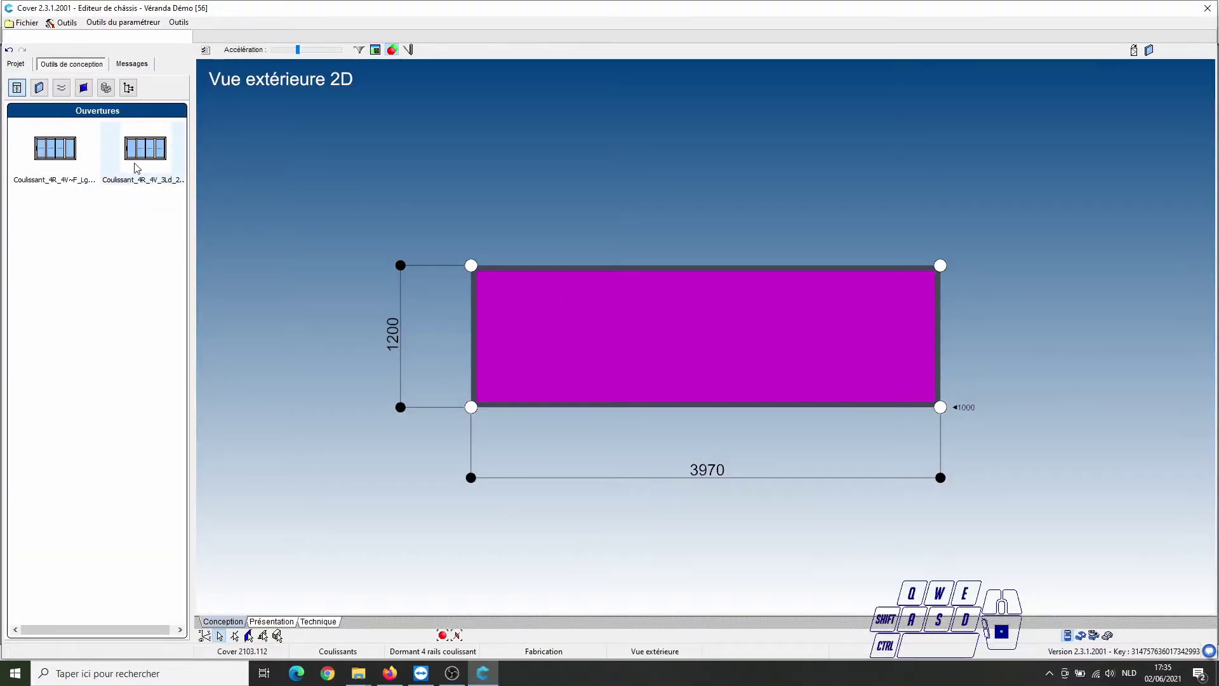
pyautogui.doubleClick(58, 167)
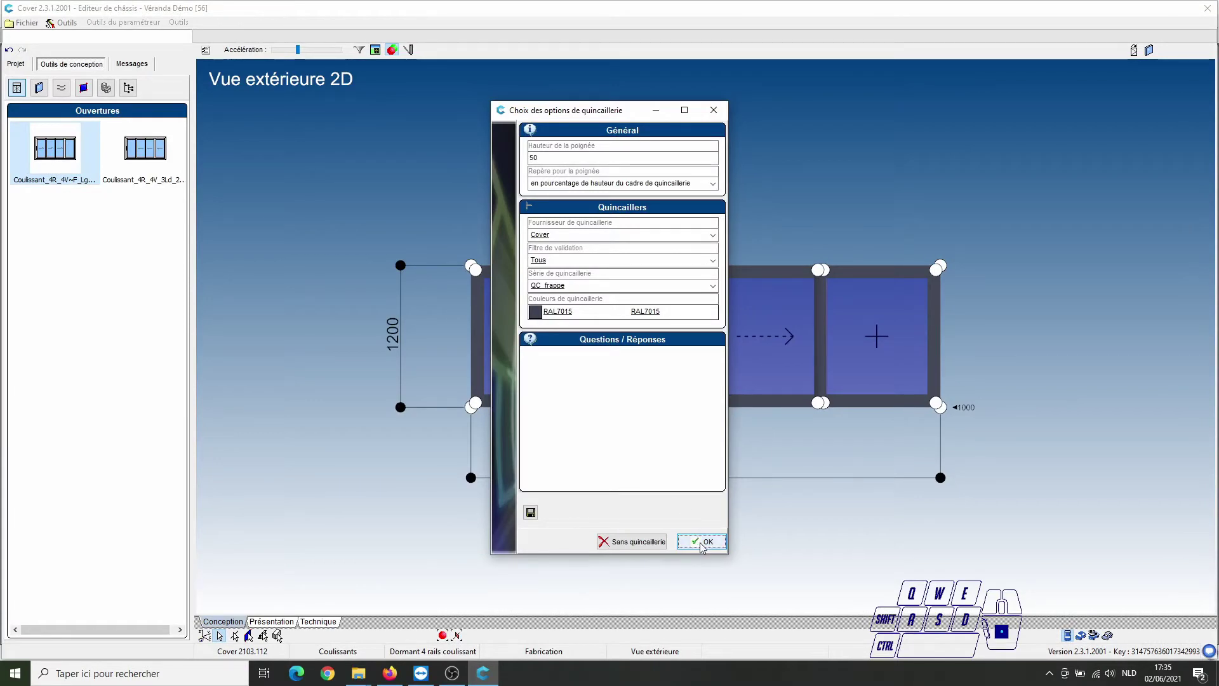
pyautogui.click(702, 543)
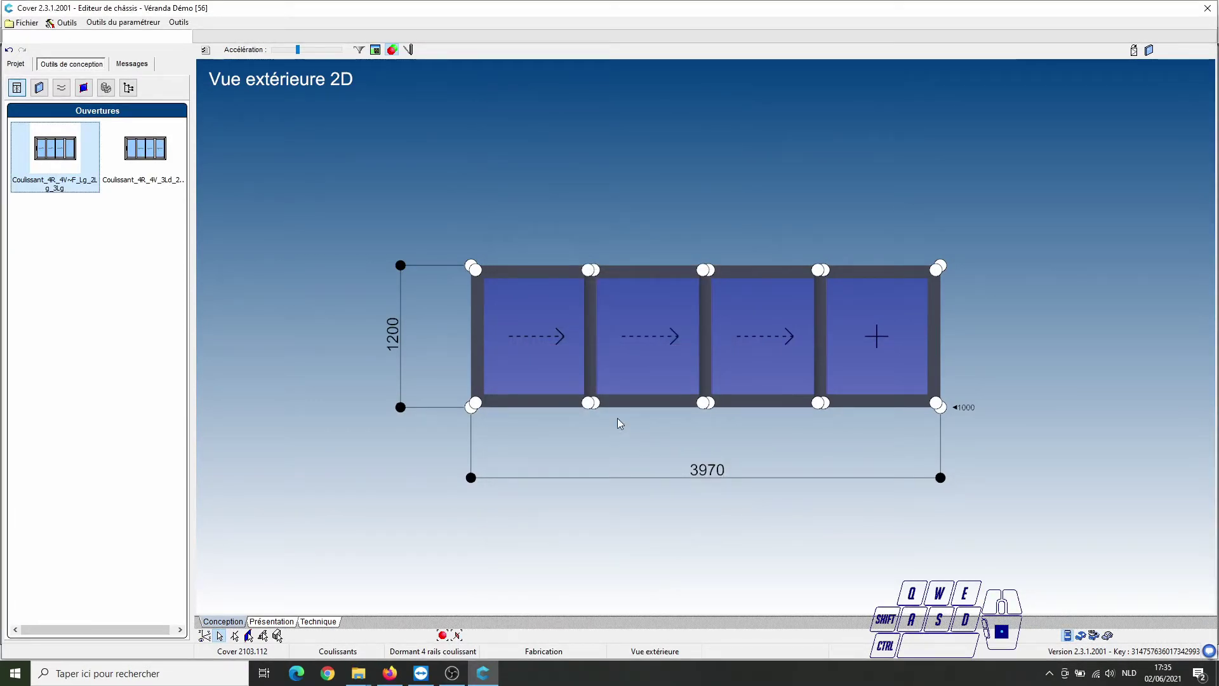
# Fill all empty panes of the four-leaf sliding frame with Cover's vitrage/glas/glass 24 and validate the frame.
pyautogui.click(489, 333)
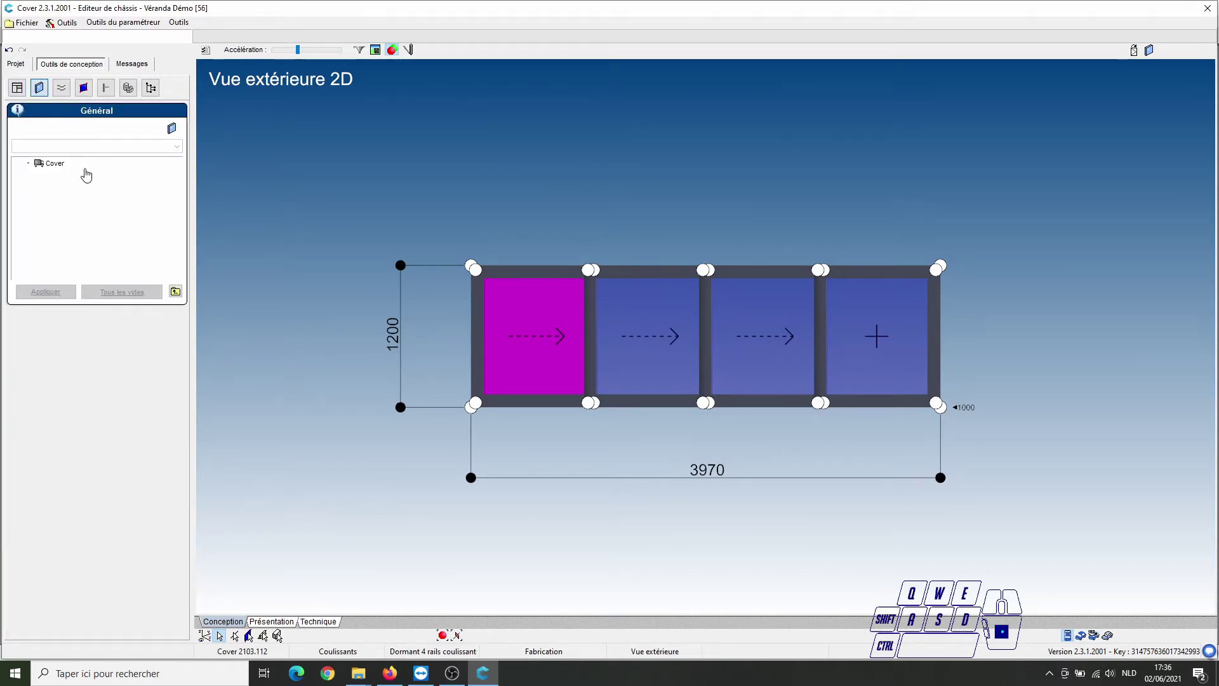
pyautogui.click(40, 167)
pyautogui.click(70, 184)
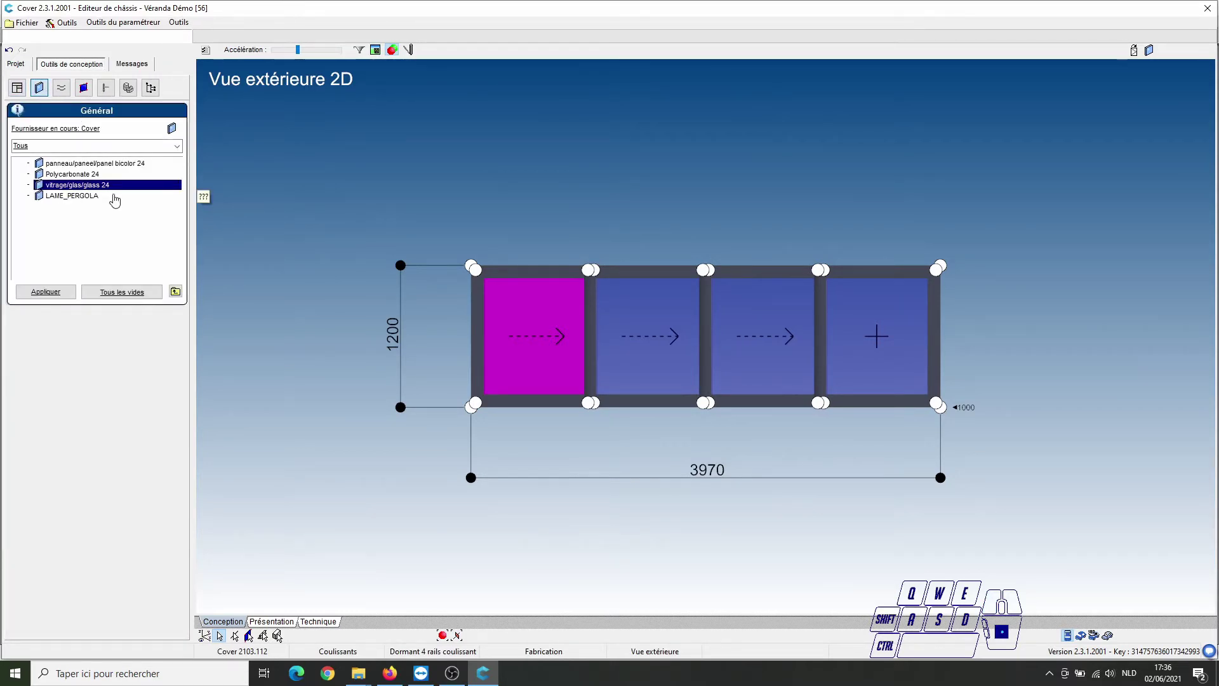
pyautogui.click(115, 294)
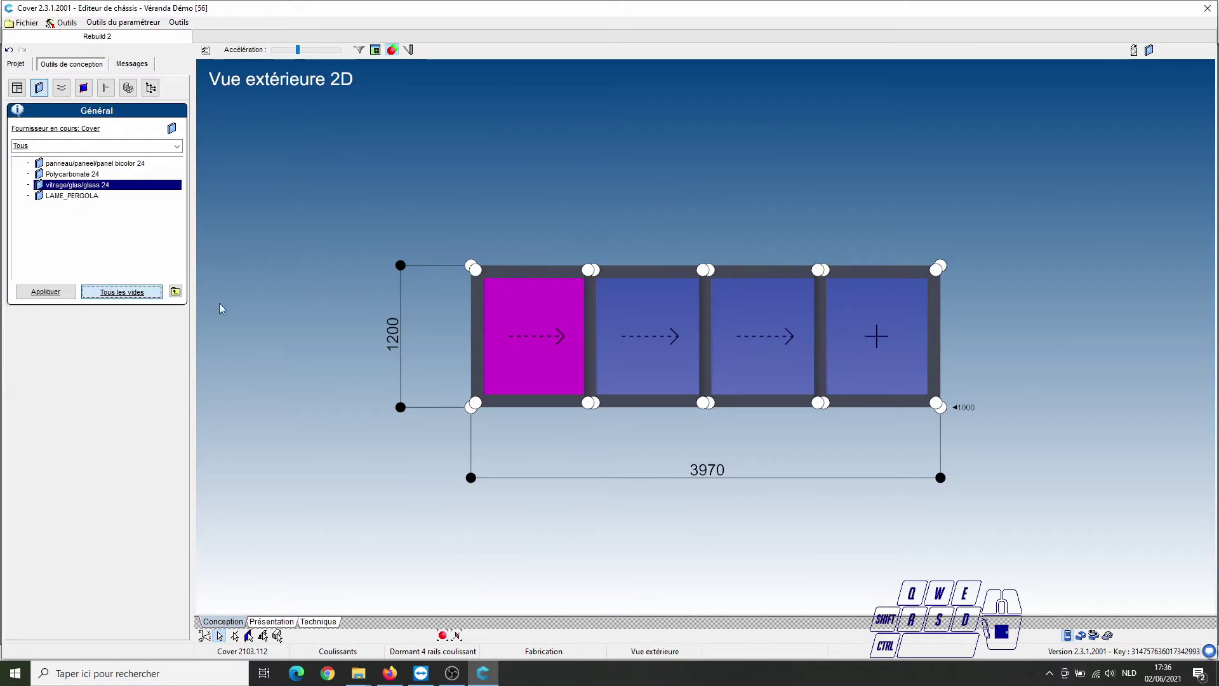
pyautogui.click(1208, 8)
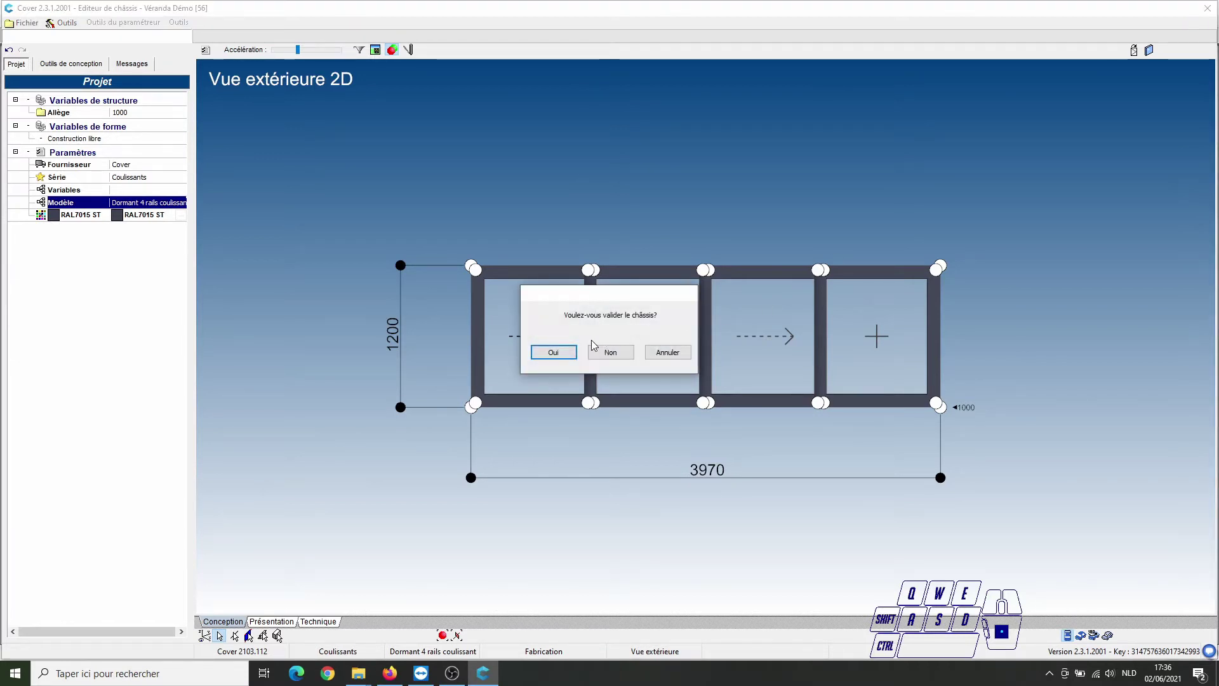
pyautogui.click(553, 352)
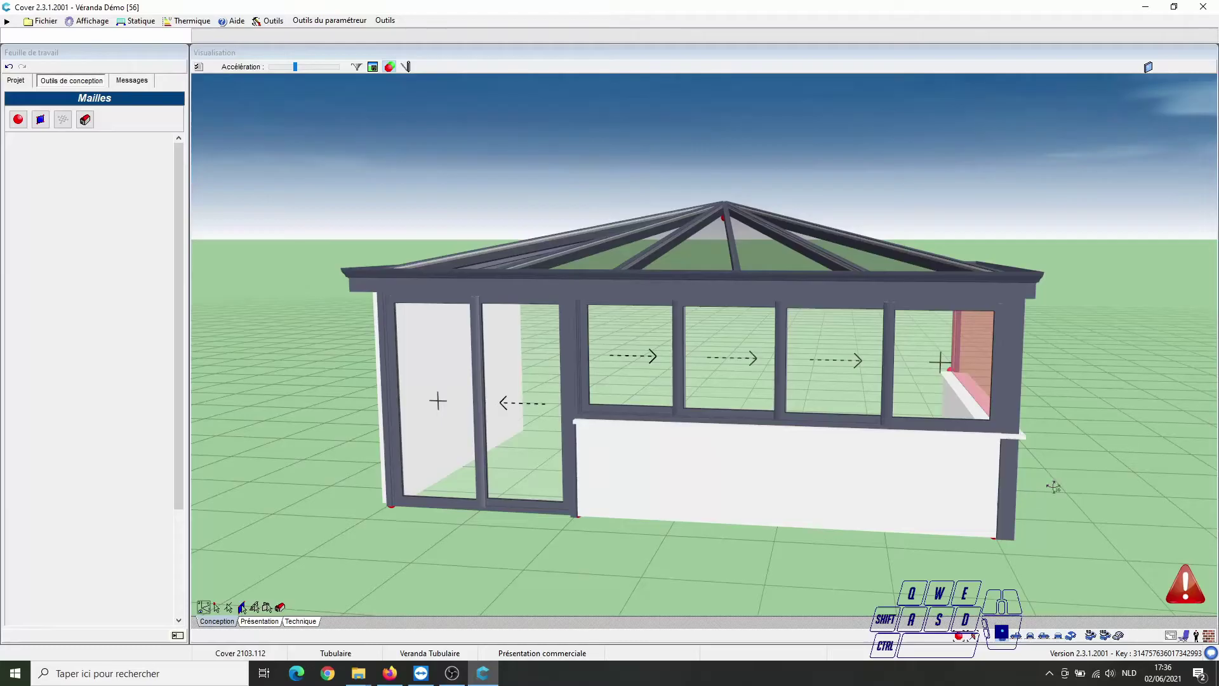
# Open the frame (Châssis) editor for the right side façade opening above the low wall.
pyautogui.moveTo(1073, 461); pyautogui.dragTo(871, 463)
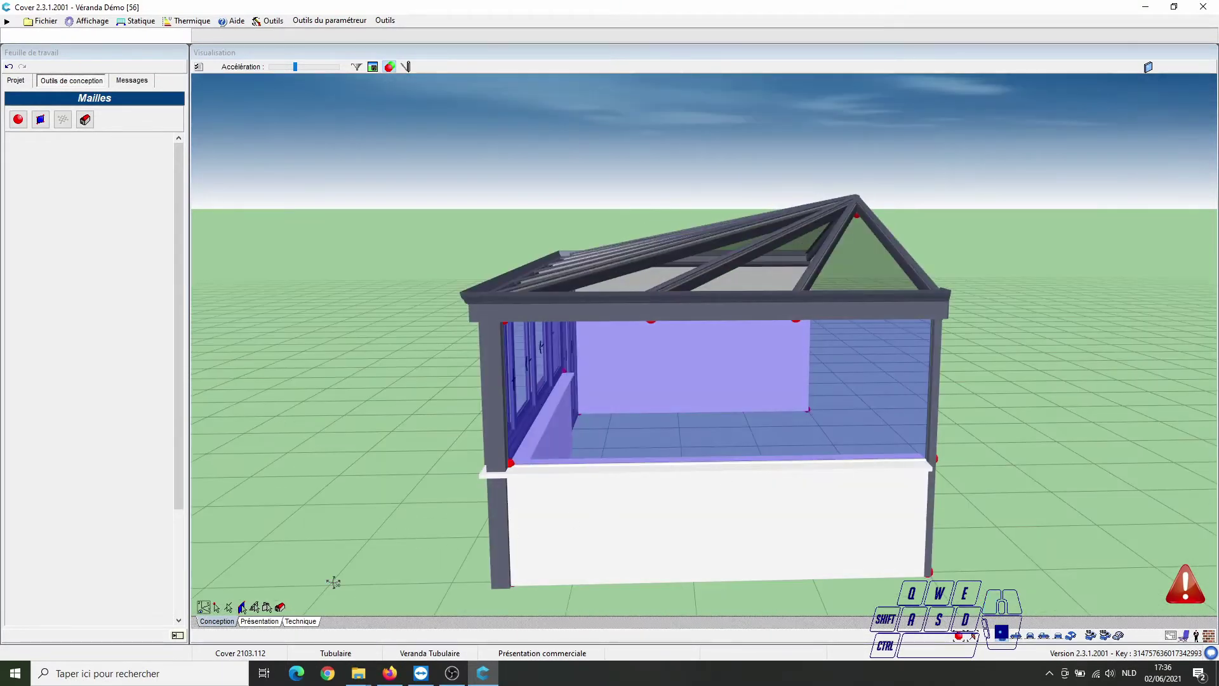
pyautogui.click(630, 403)
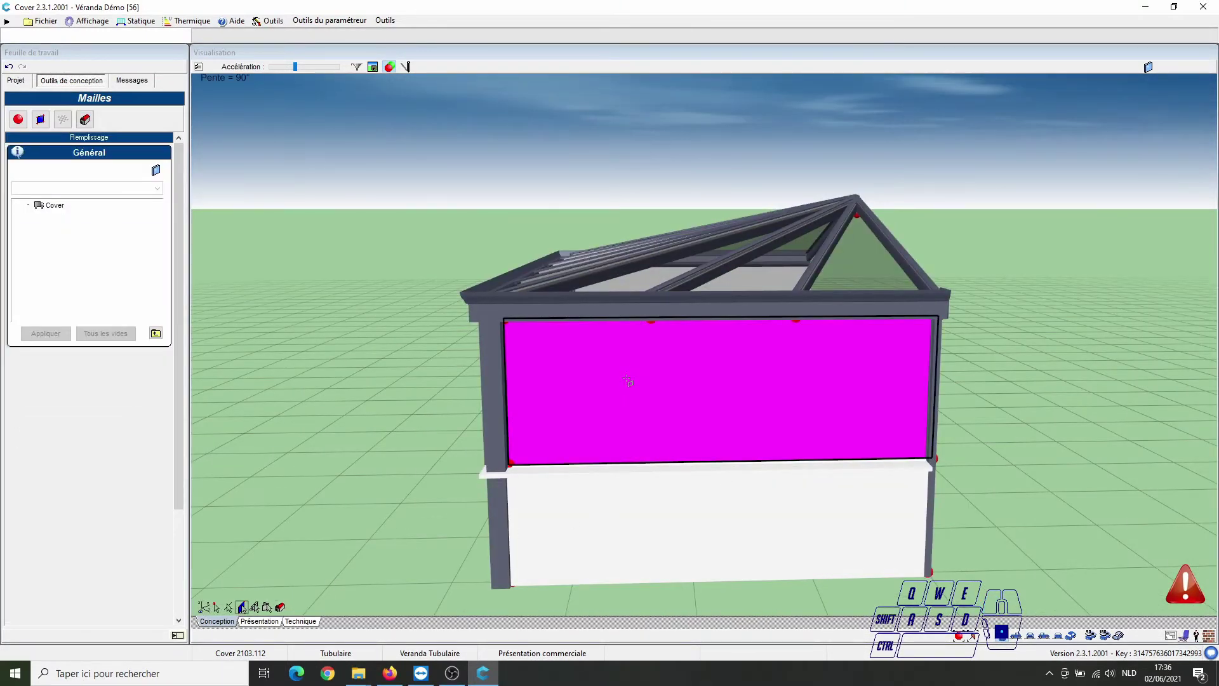
pyautogui.rightClick(608, 383)
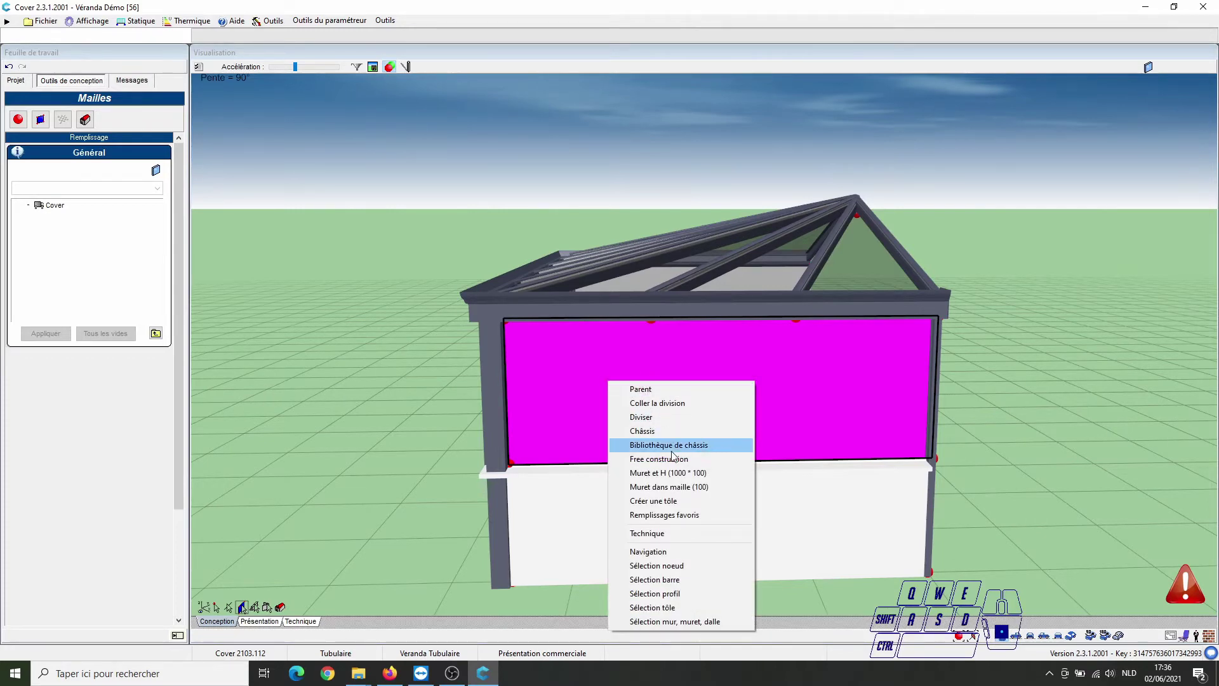
pyautogui.click(667, 429)
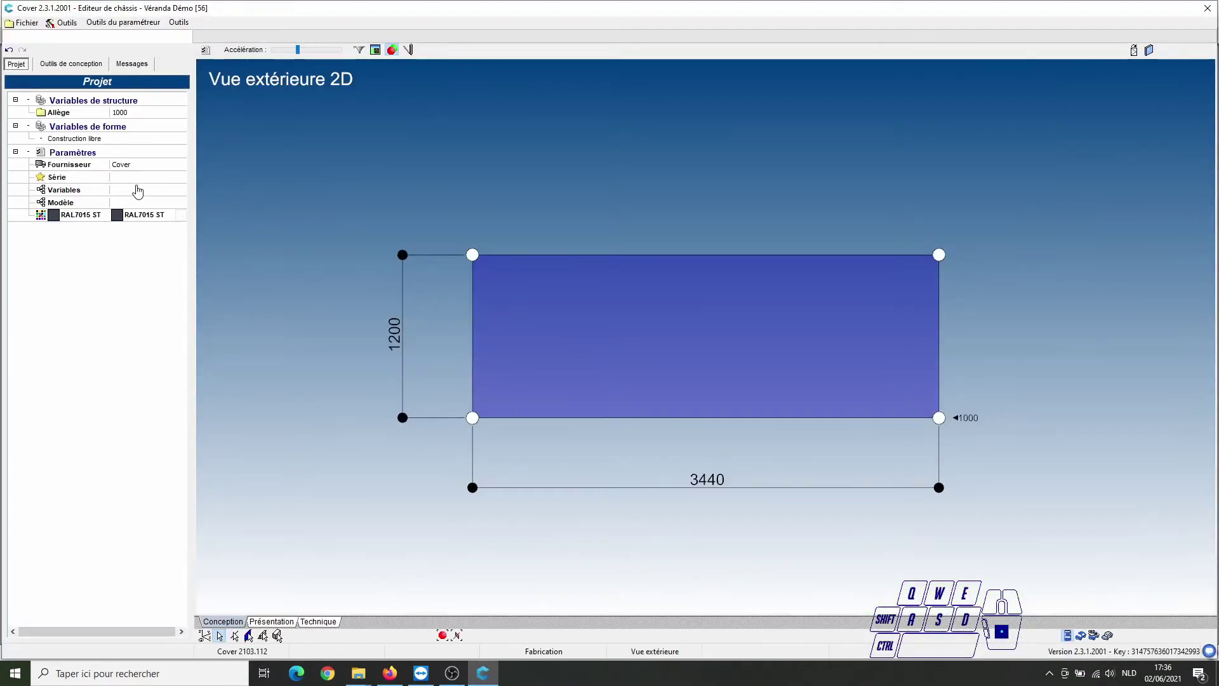
# Set the side frame's series to Fenêtres et portes and its model to Fenêtre.
pyautogui.click(134, 183)
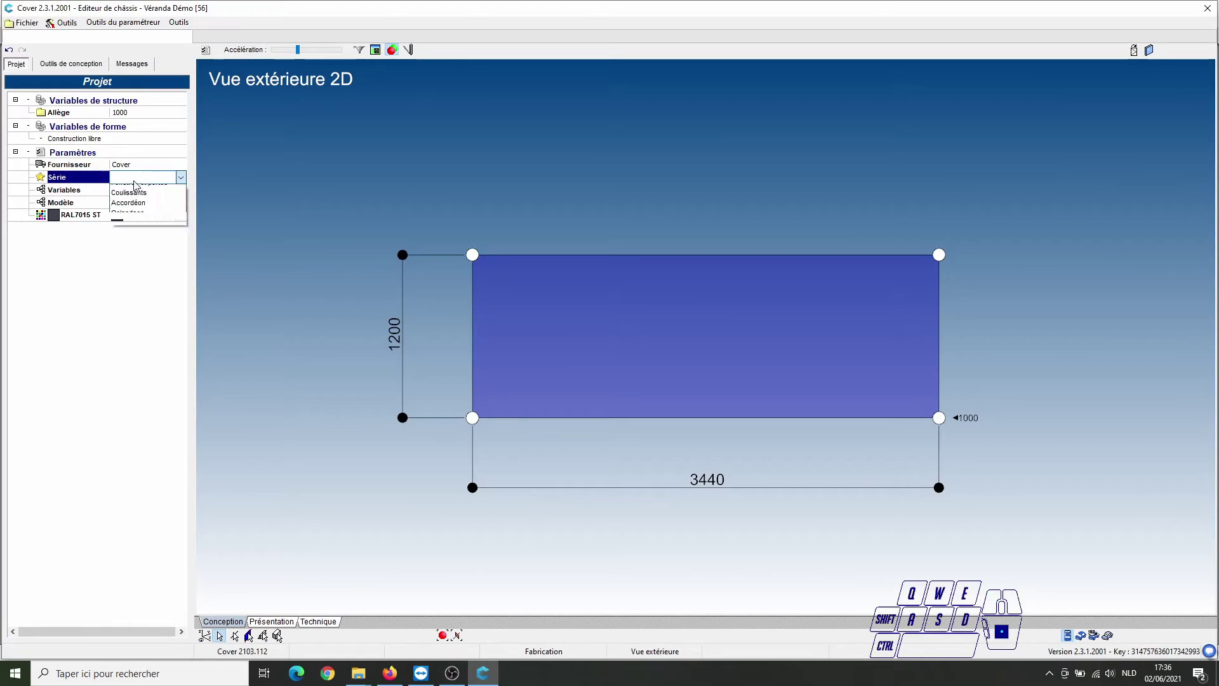
pyautogui.click(165, 224)
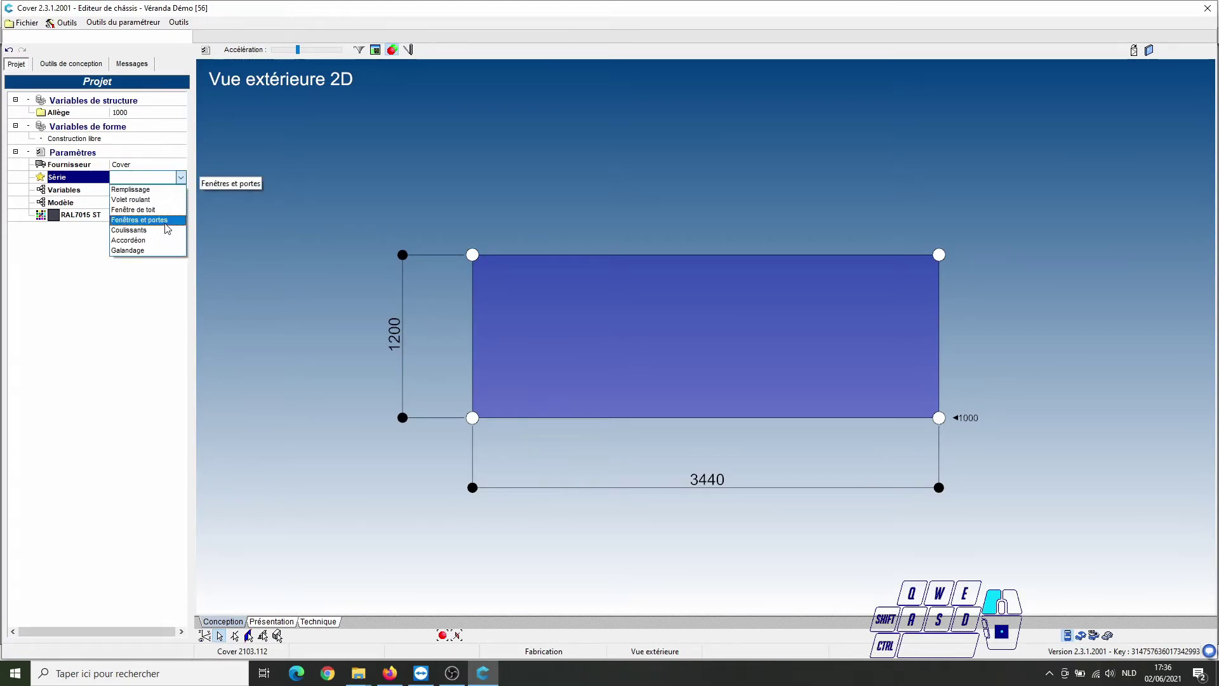
pyautogui.click(153, 220)
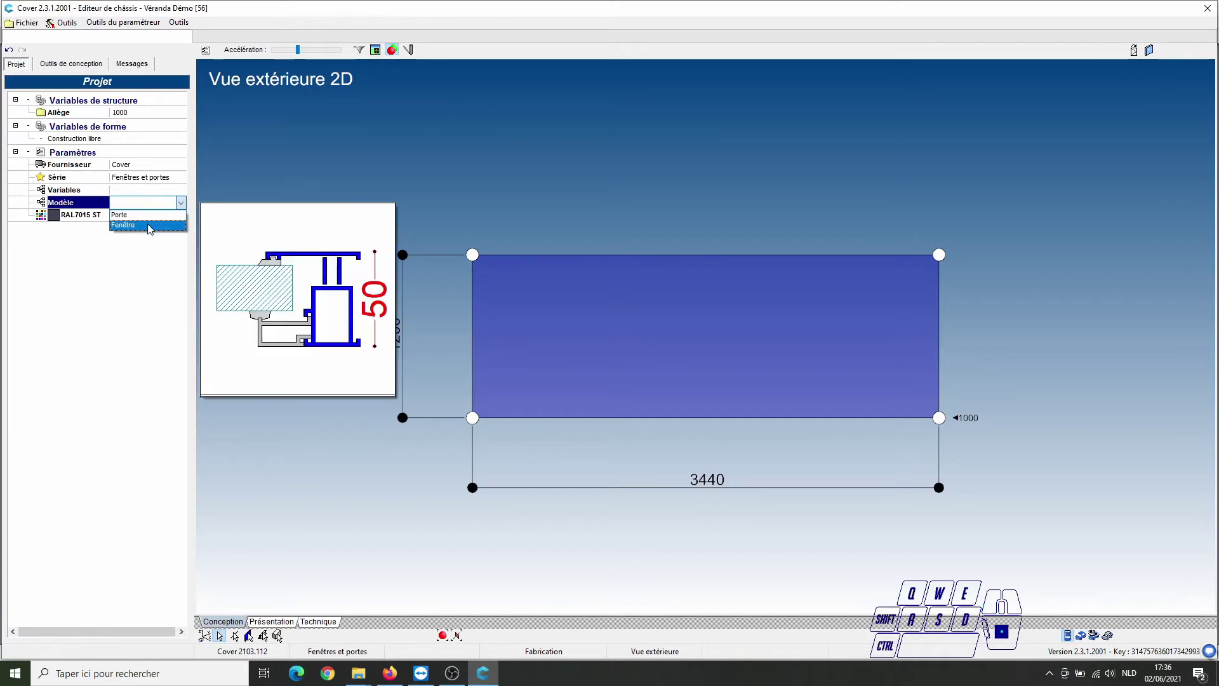
pyautogui.click(147, 224)
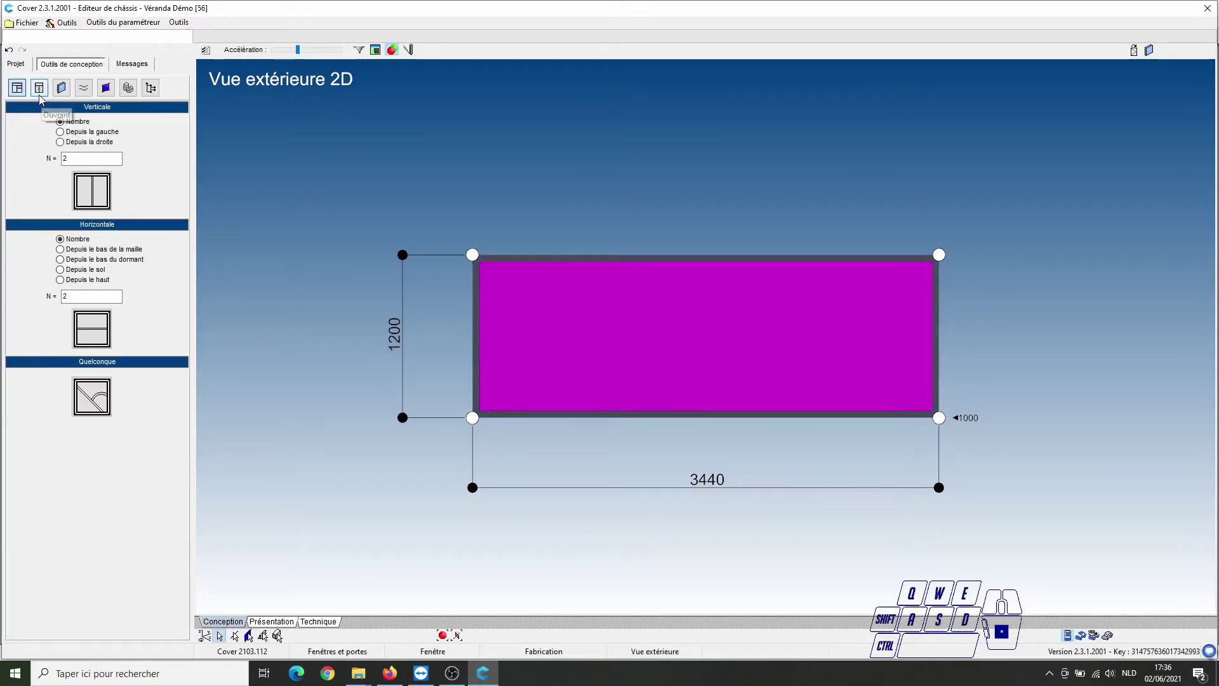
# Divide the side window frame vertically into two equal parts with an NV division (N = 2), using the Traverse frappe 30 mm bar.
pyautogui.click(38, 87)
pyautogui.rightClick(636, 304)
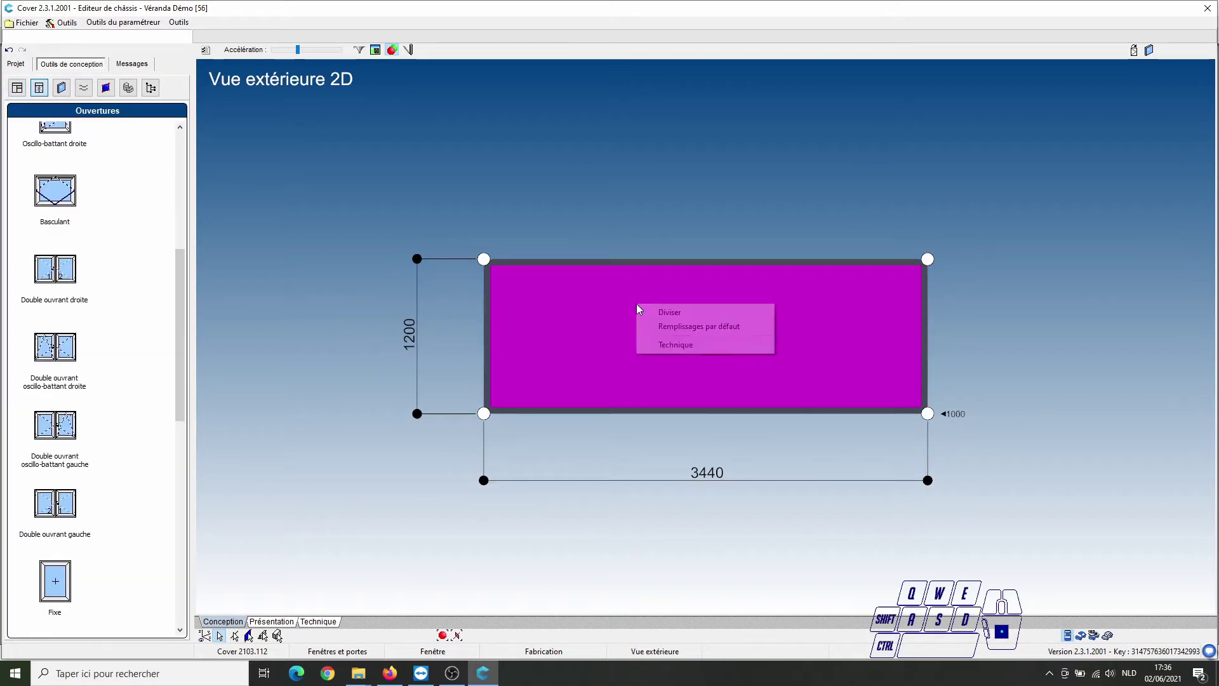
pyautogui.click(671, 310)
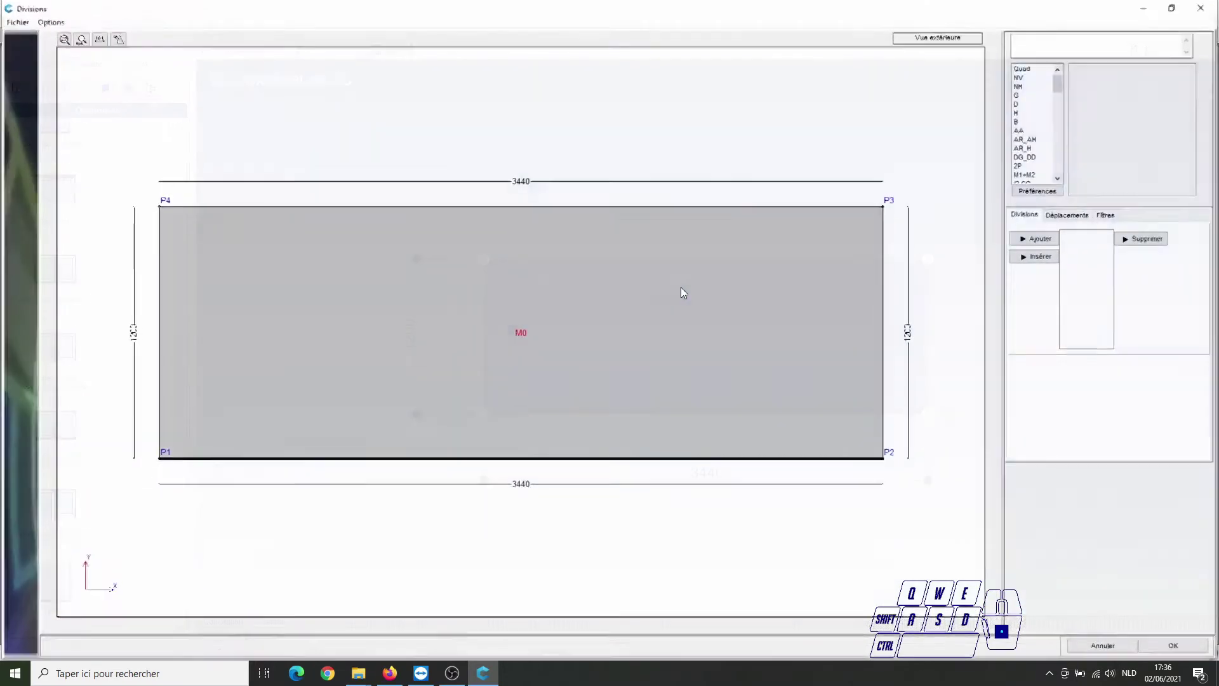
pyautogui.click(1027, 76)
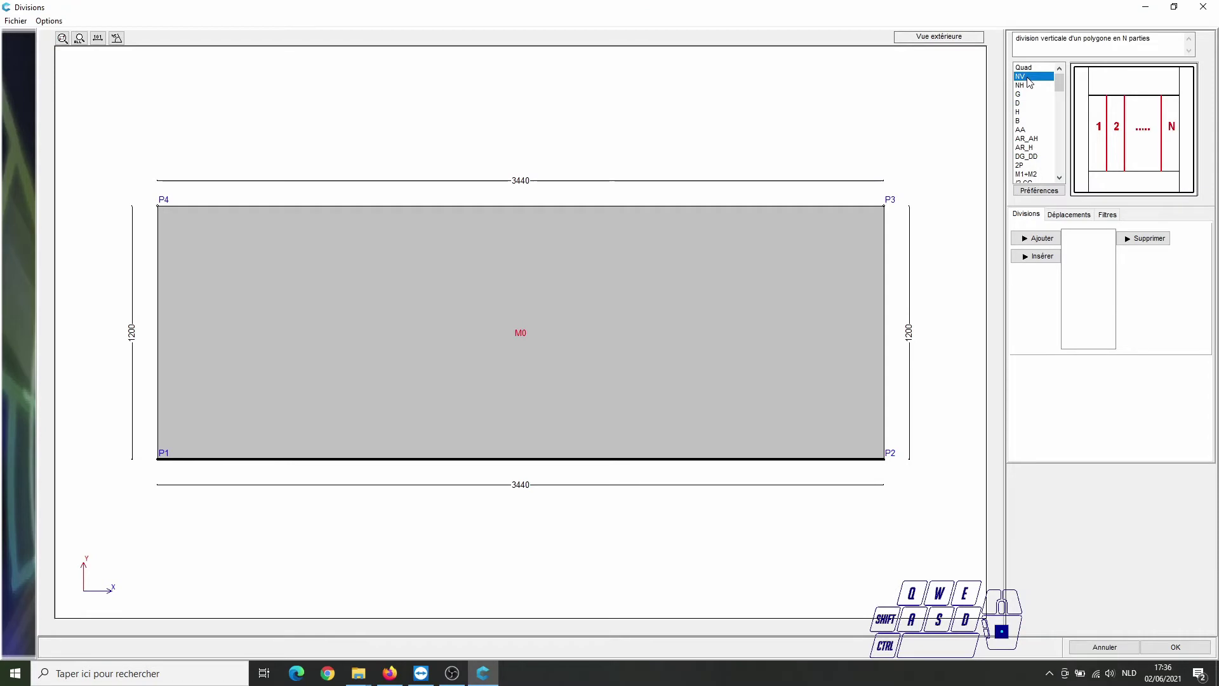
pyautogui.click(1040, 238)
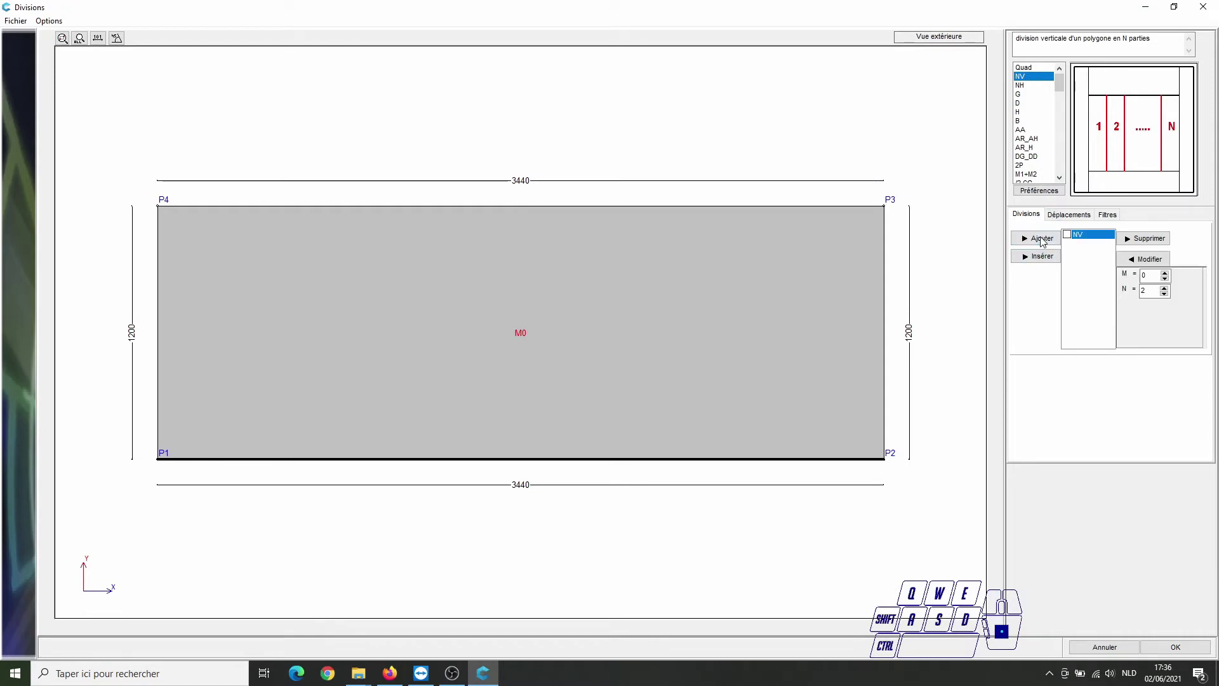
pyautogui.click(1153, 263)
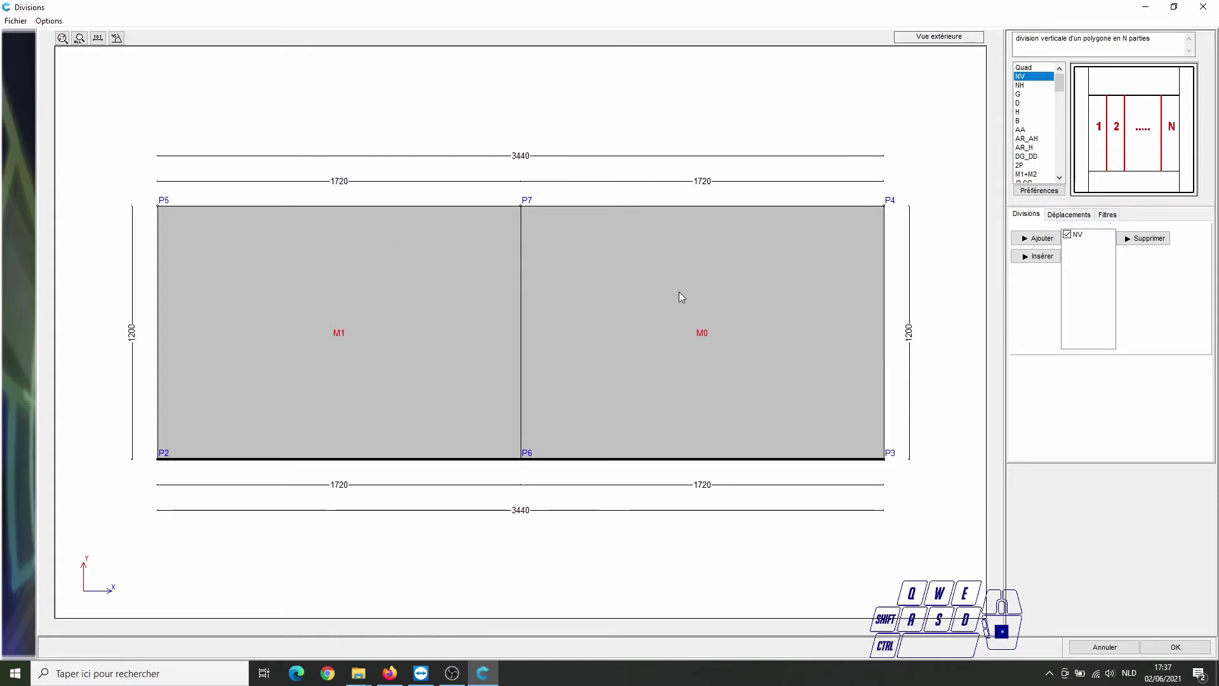
pyautogui.click(1172, 647)
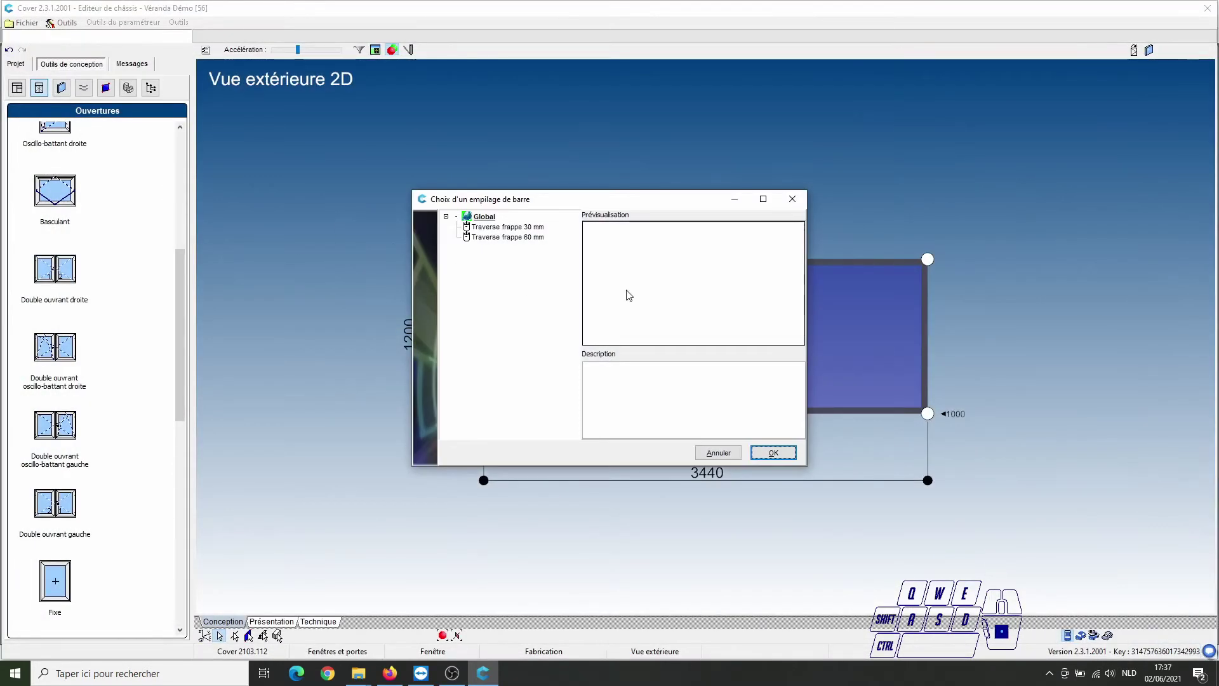
pyautogui.click(509, 227)
pyautogui.click(773, 453)
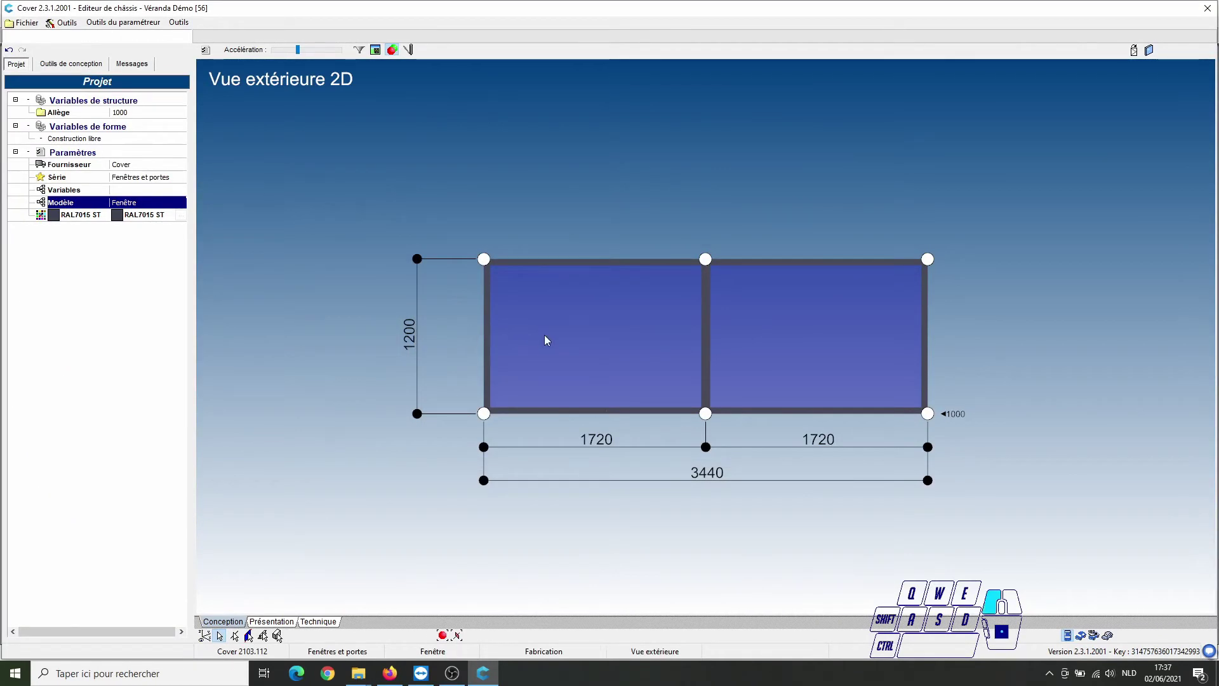
# Fit a Double ouvrant oscillo-battant gauche opening in the left half of the side frame, keeping the default hardware options.
pyautogui.click(544, 336)
pyautogui.click(38, 87)
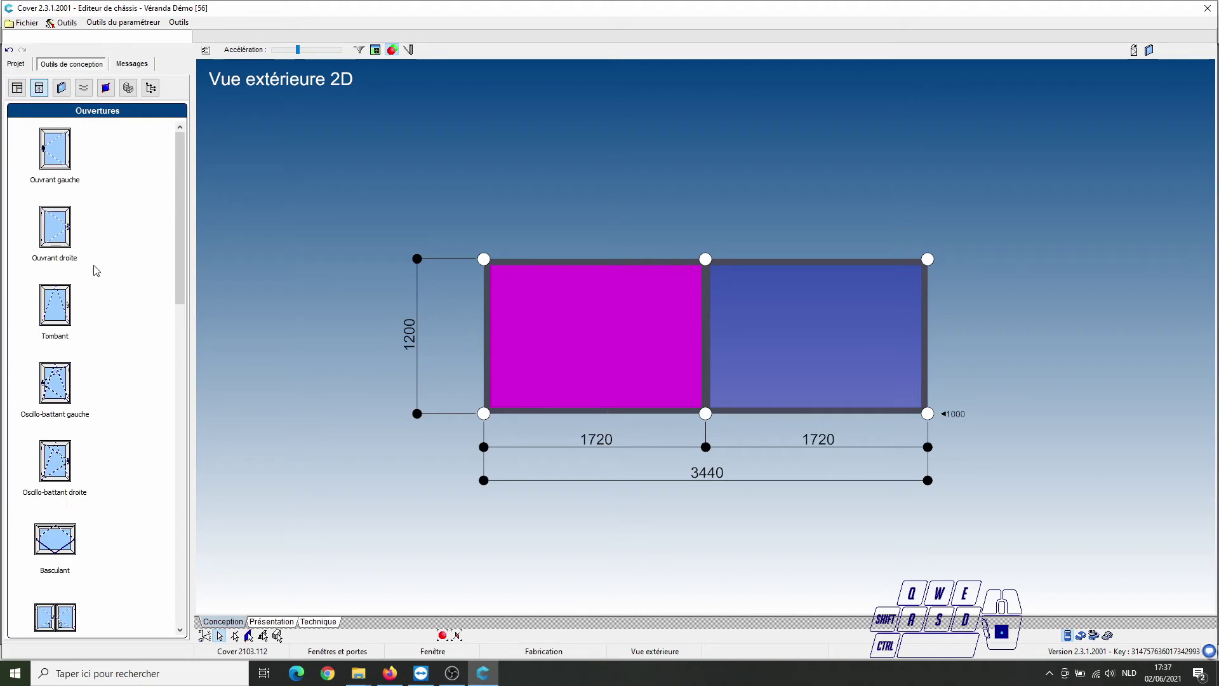
pyautogui.scroll(-5, 108, 335)
pyautogui.scroll(-3, 108, 343)
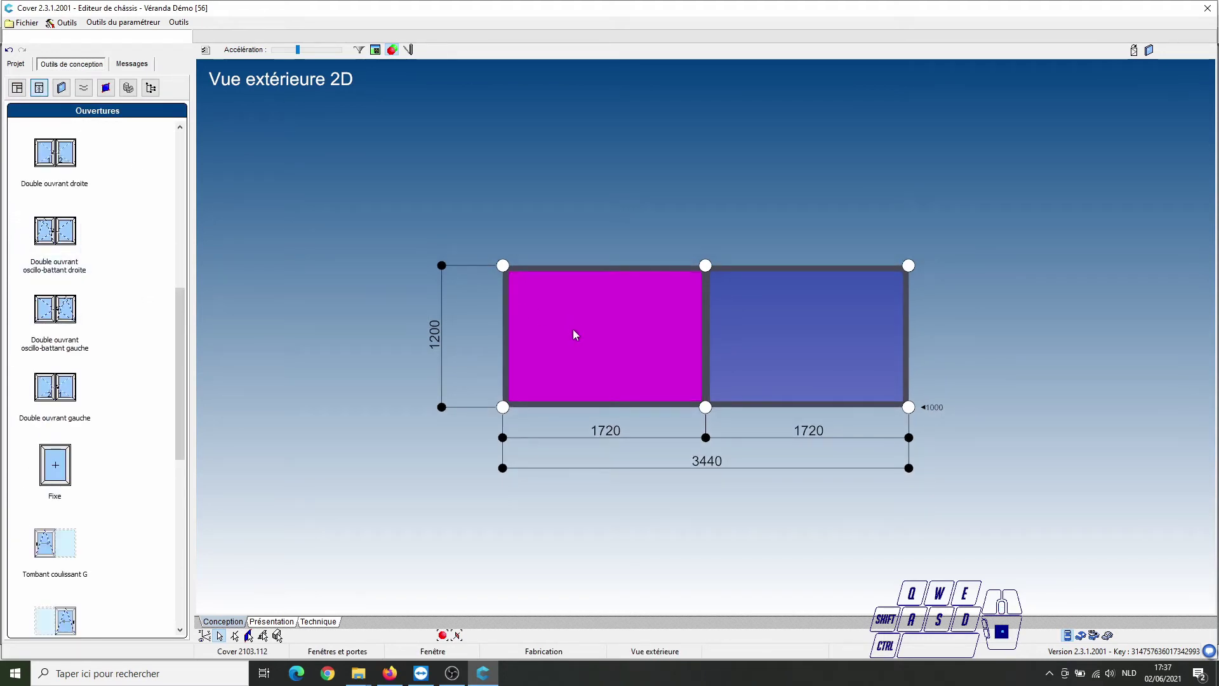
pyautogui.click(64, 312)
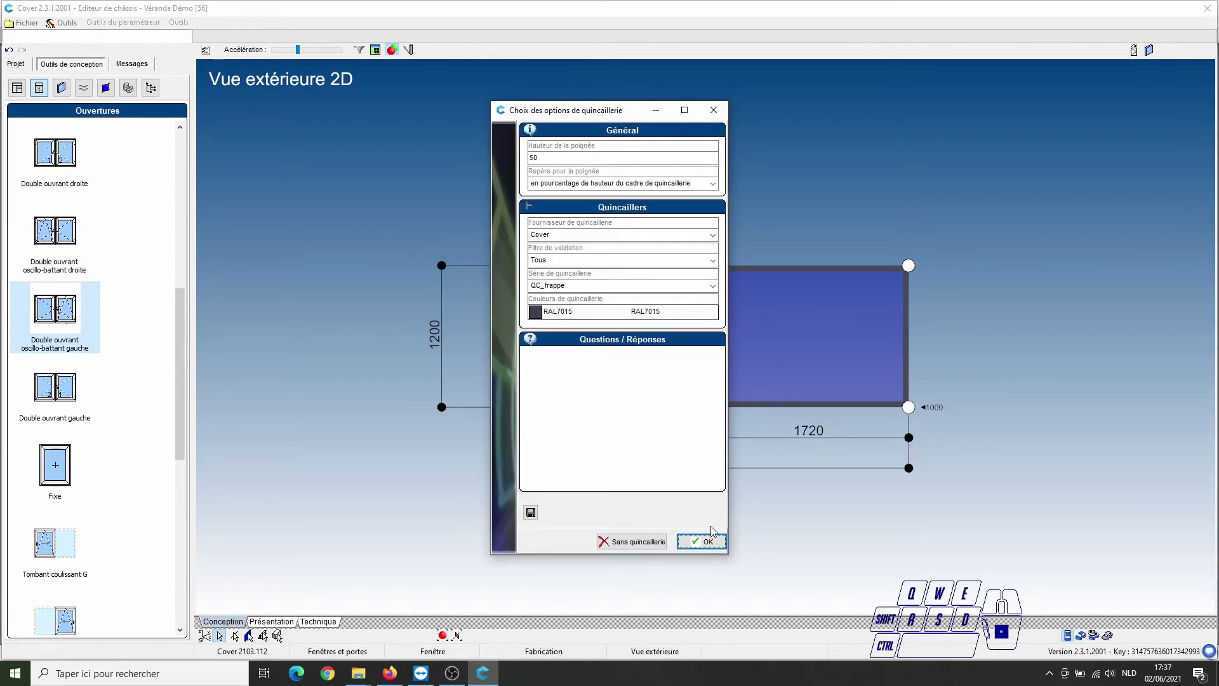
pyautogui.click(703, 539)
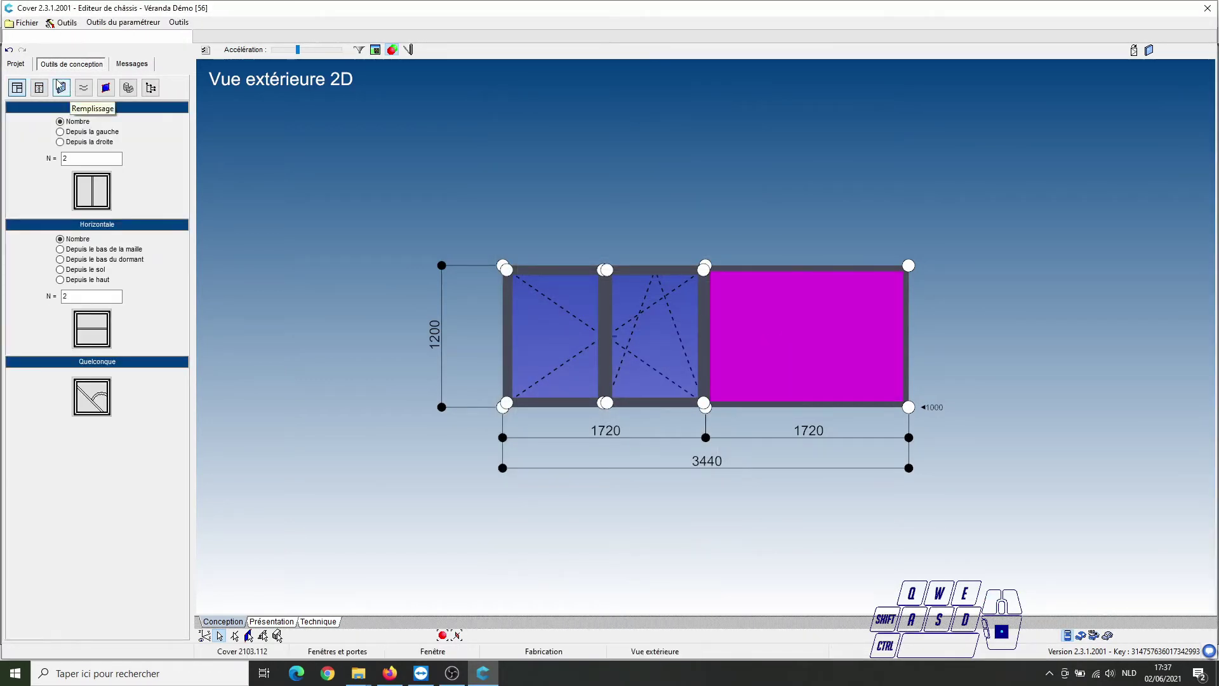
# Fit a Double ouvrant oscillo-battant droite opening in the right half of the side frame, keeping the default hardware options.
pyautogui.click(41, 89)
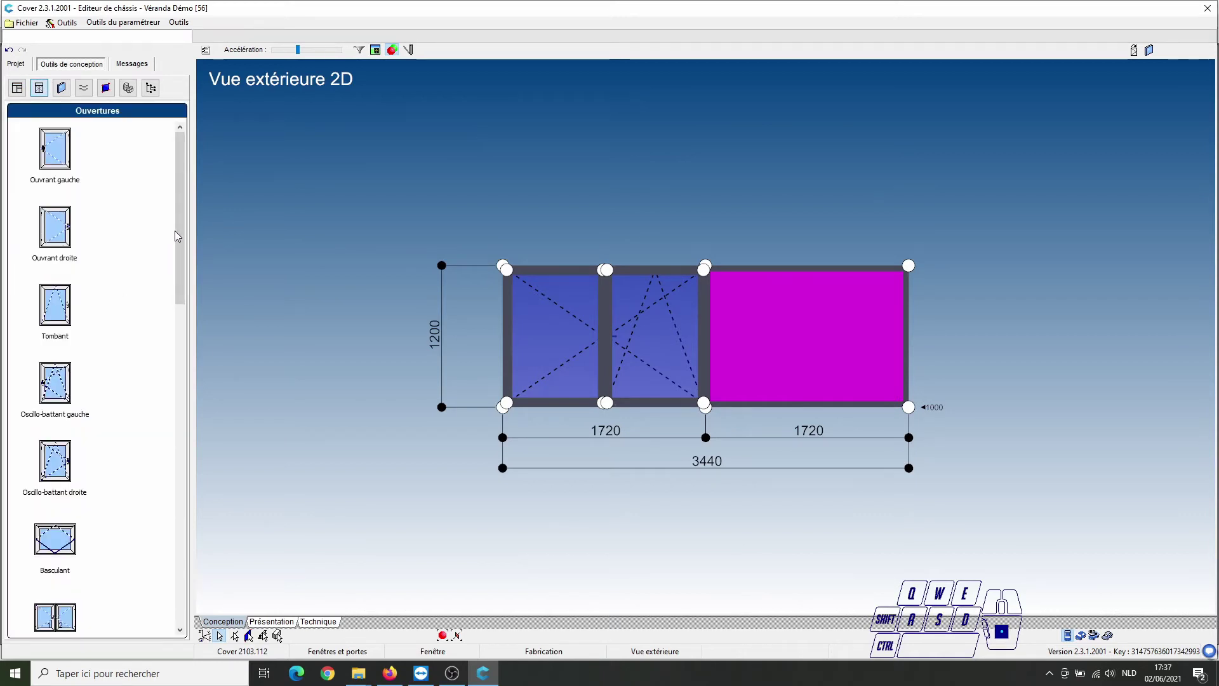
pyautogui.scroll(-5, 174, 231)
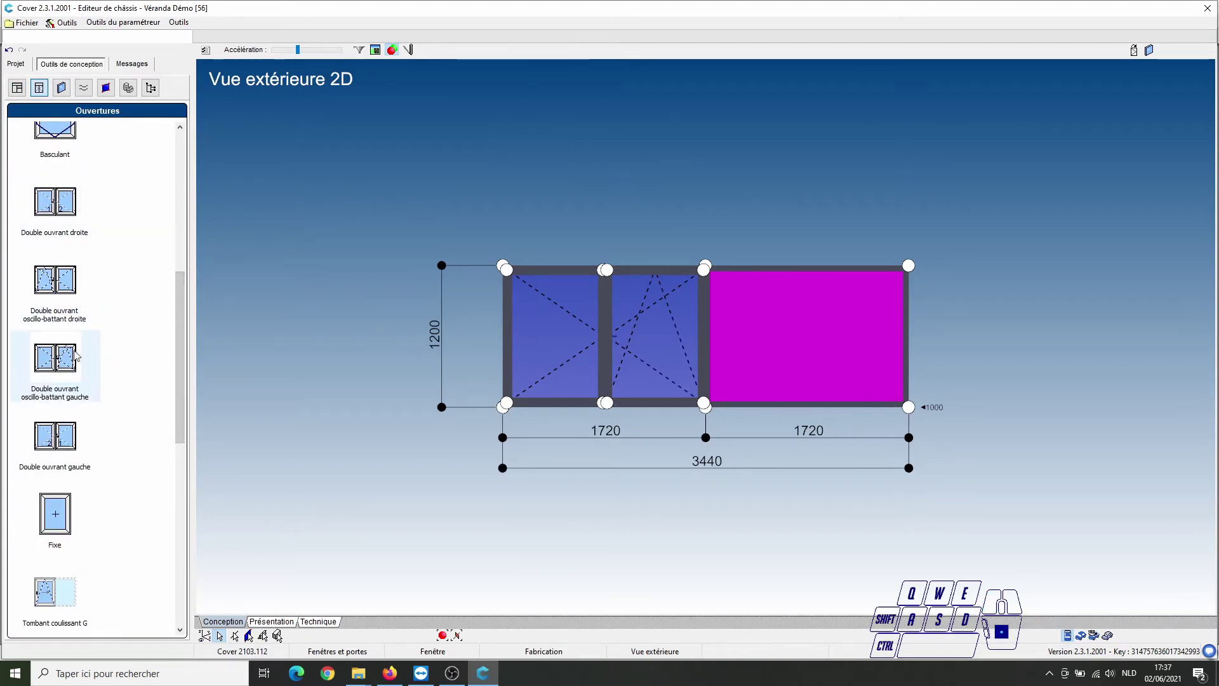
pyautogui.click(70, 292)
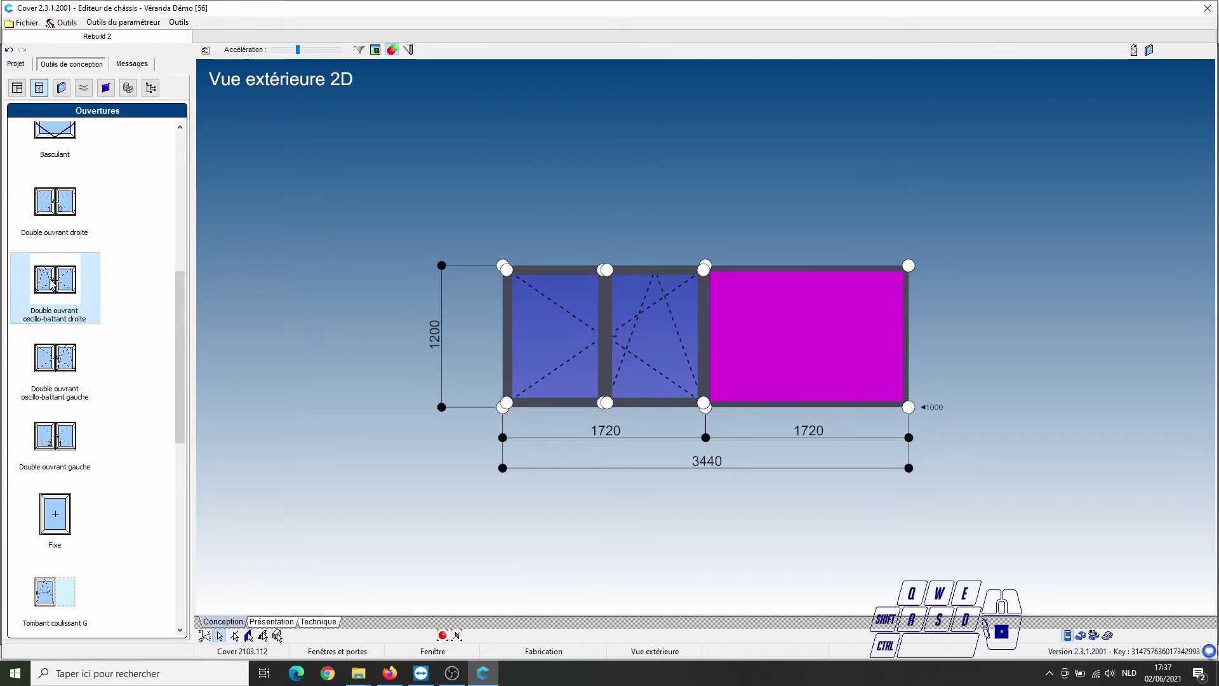
pyautogui.doubleClick(53, 286)
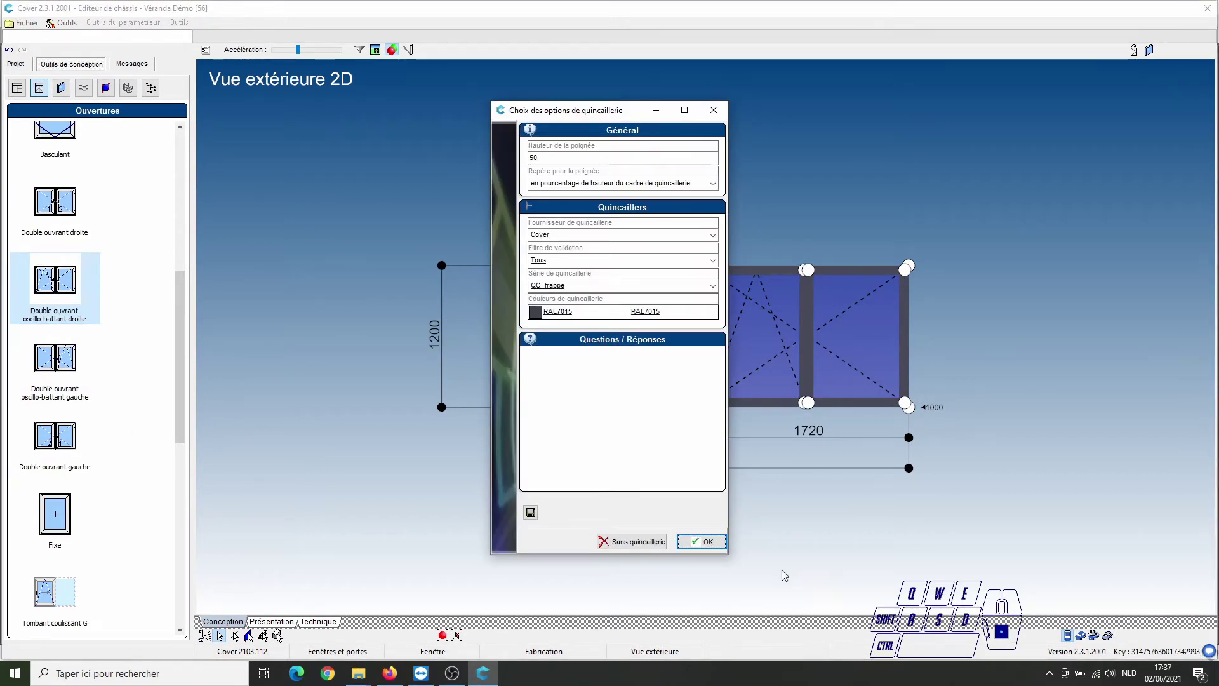
pyautogui.click(702, 541)
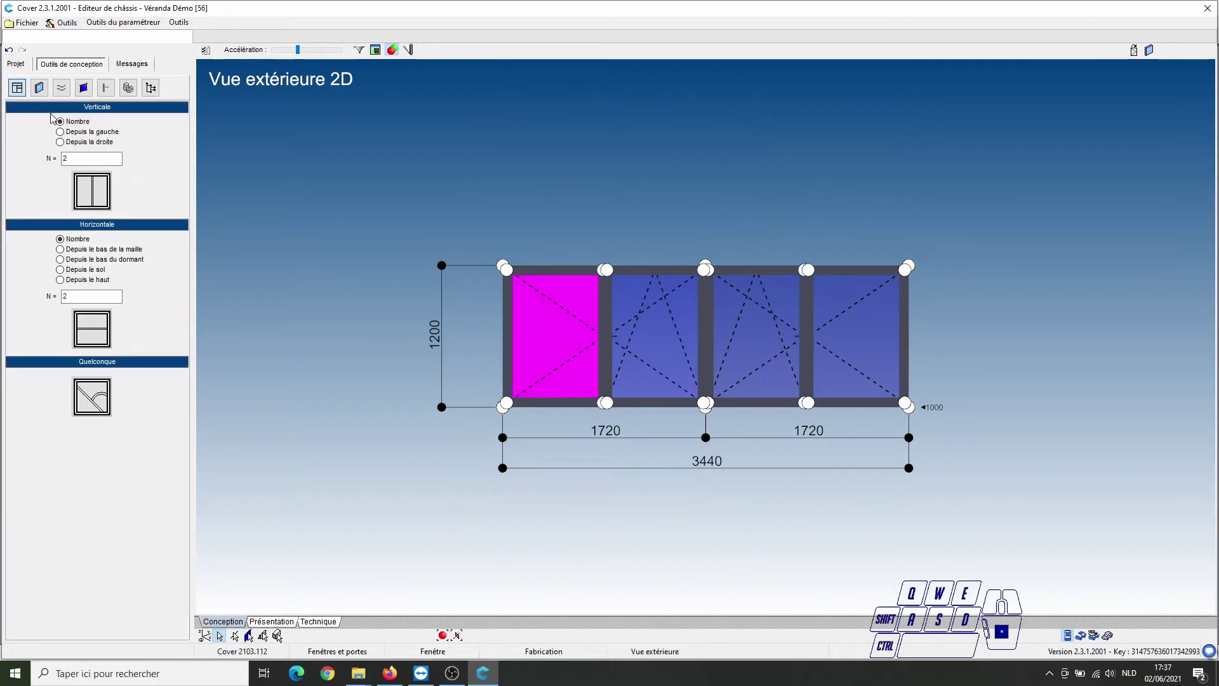
# Fill all empty panes of the side window frame with vitrage/glas/glass 24 and validate the frame.
pyautogui.click(39, 87)
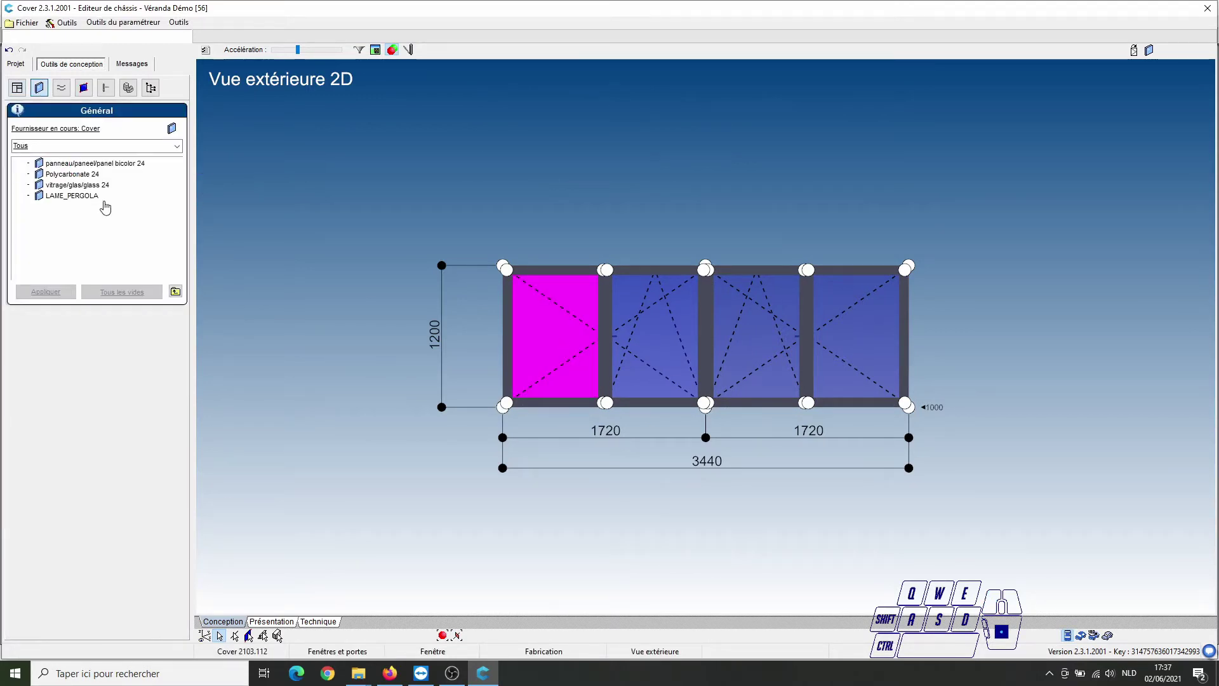
pyautogui.click(89, 184)
pyautogui.click(129, 293)
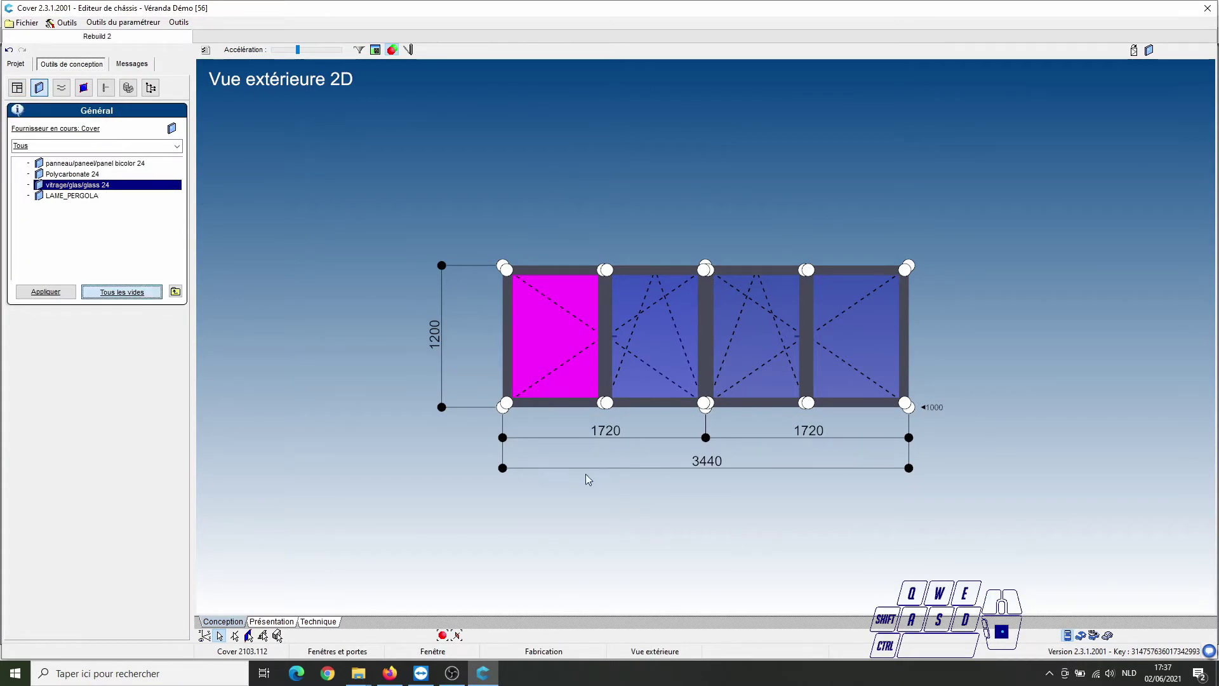
pyautogui.click(1207, 9)
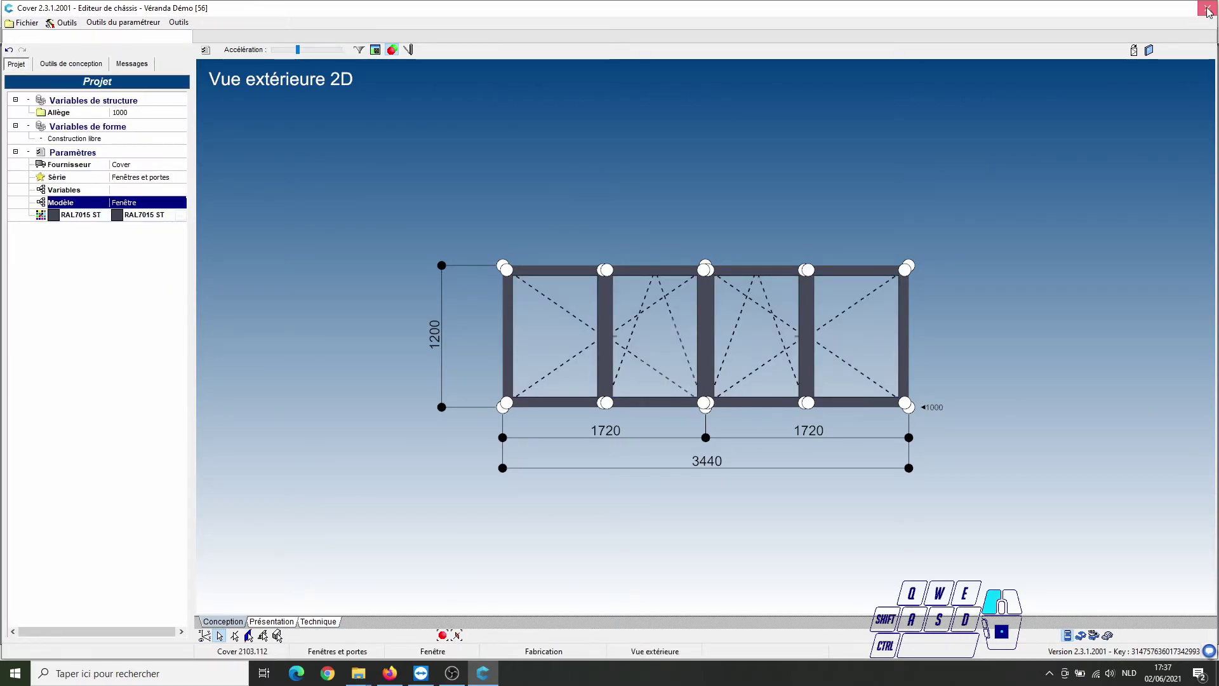
pyautogui.click(554, 353)
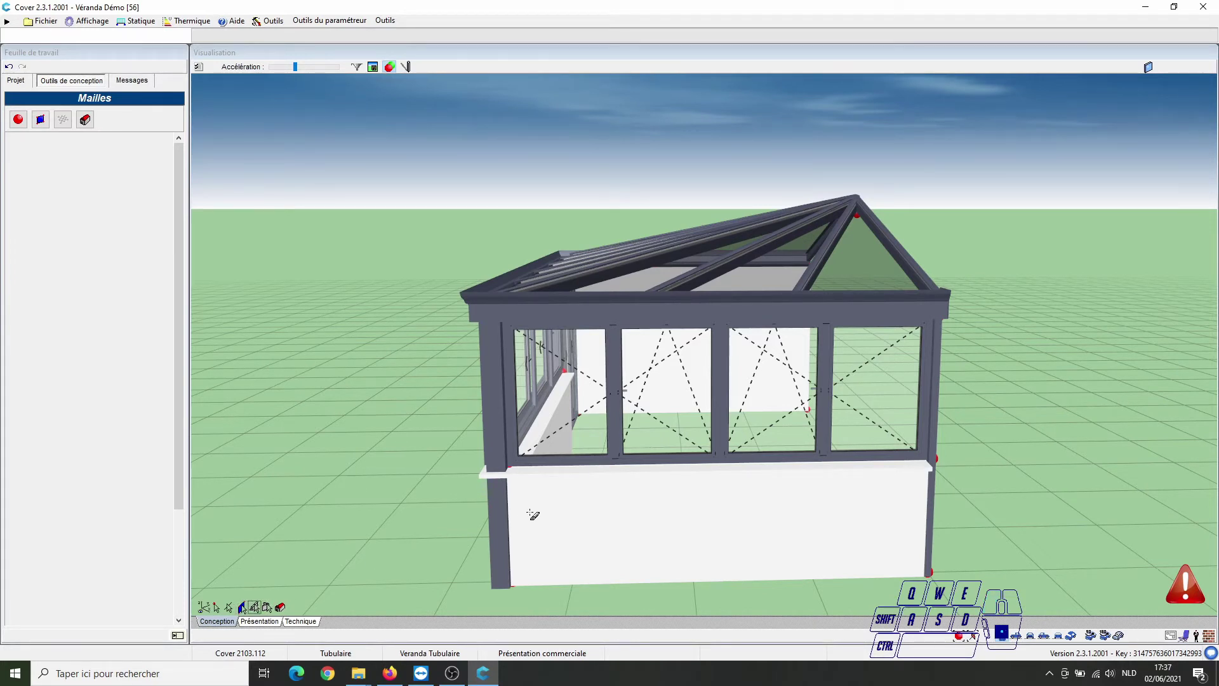
# Select the corner post's 90° widener profile beside the side windows and switch to the Technique view.
pyautogui.click(499, 529)
pyautogui.click(500, 528)
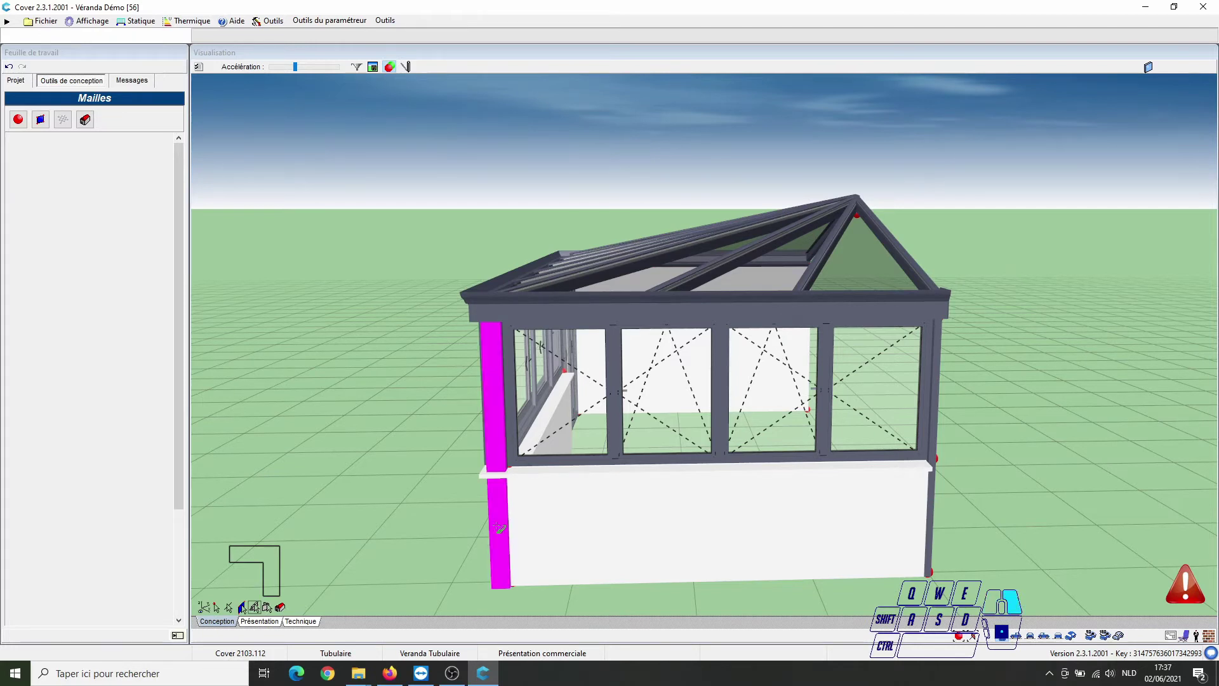
pyautogui.rightClick(500, 528)
pyautogui.click(546, 552)
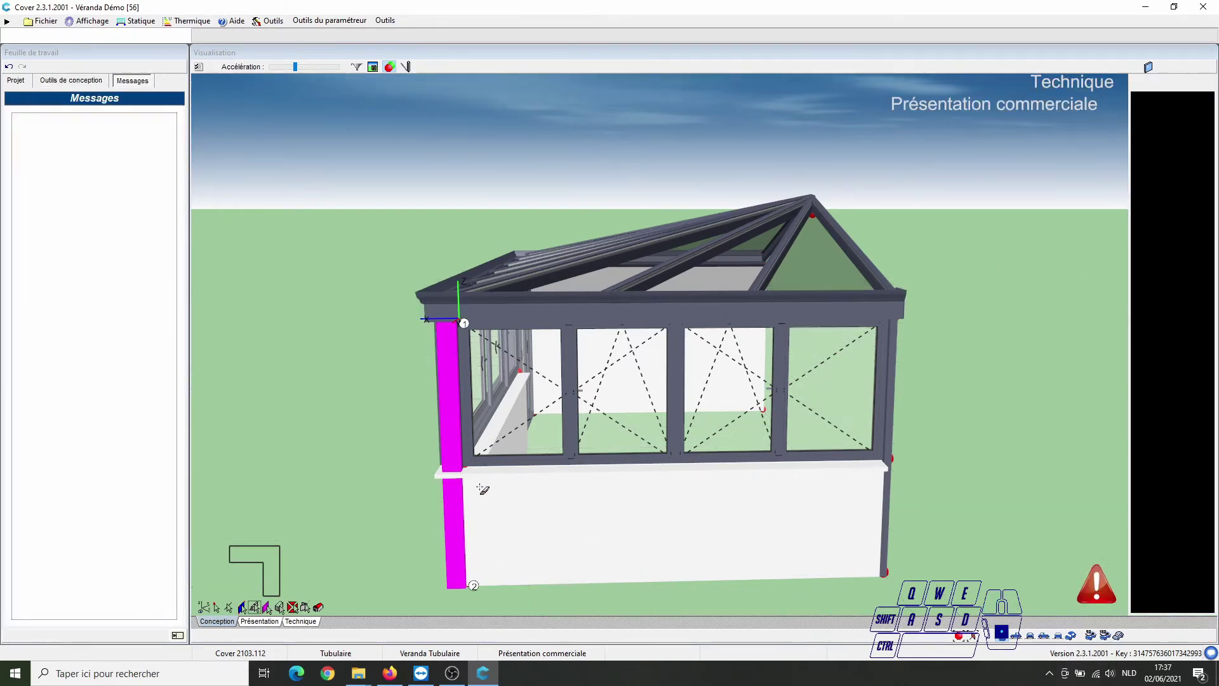
pyautogui.click(300, 621)
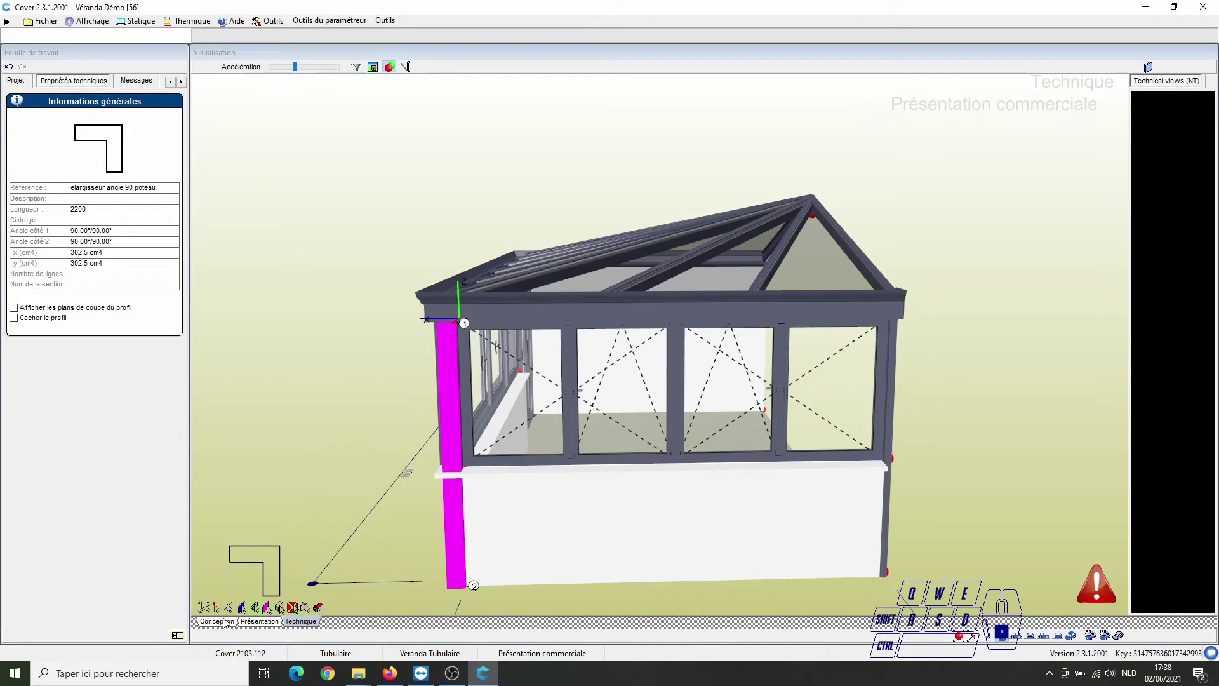
# Create a repère on the corner widener at 1000 relative to point 2, with a césure cutting only the selected profile.
pyautogui.rightClick(452, 522)
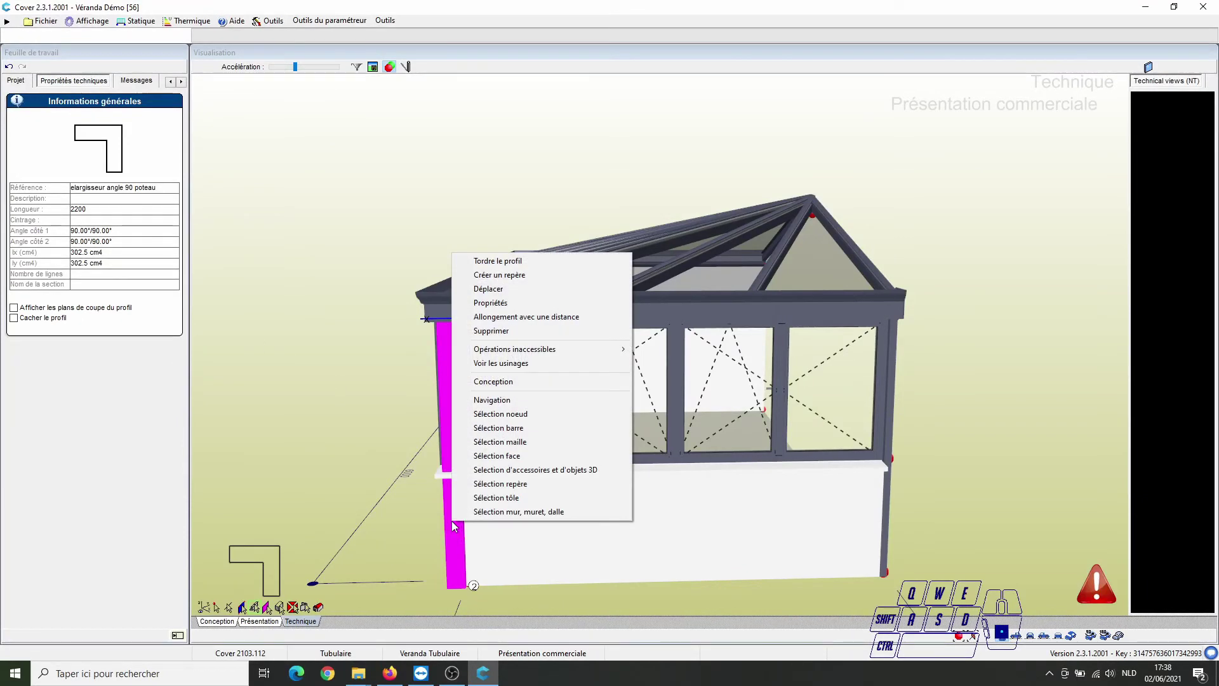
pyautogui.click(521, 276)
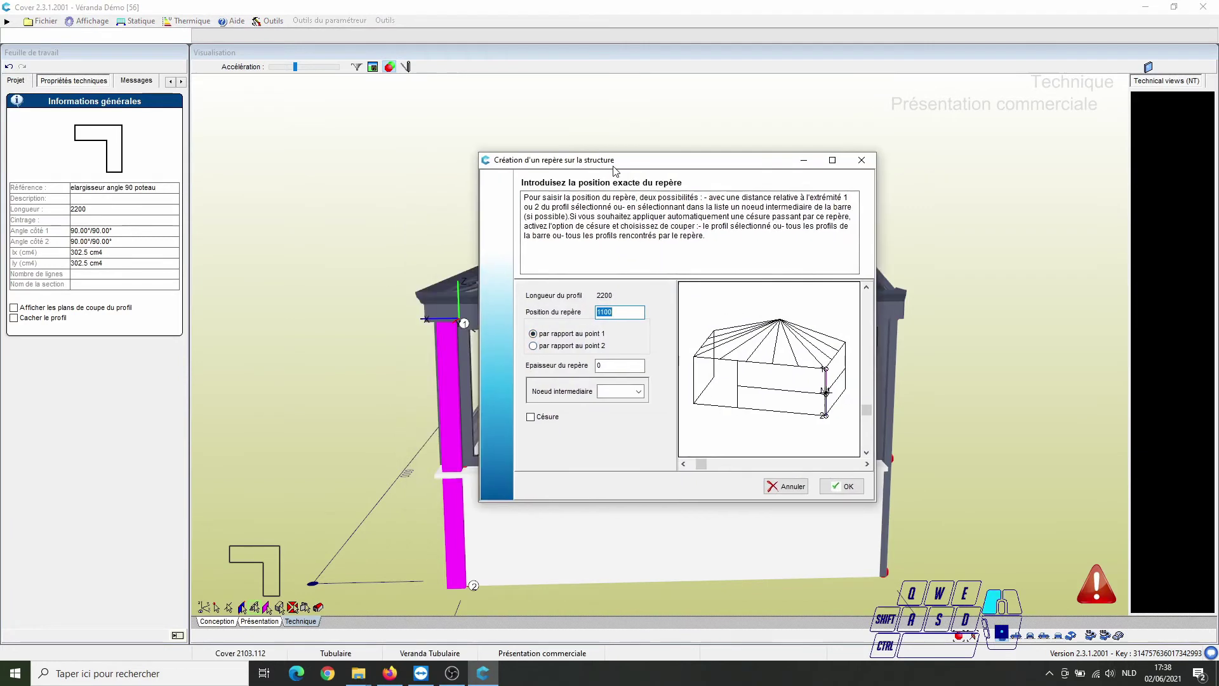
pyautogui.moveTo(615, 170); pyautogui.dragTo(848, 153)
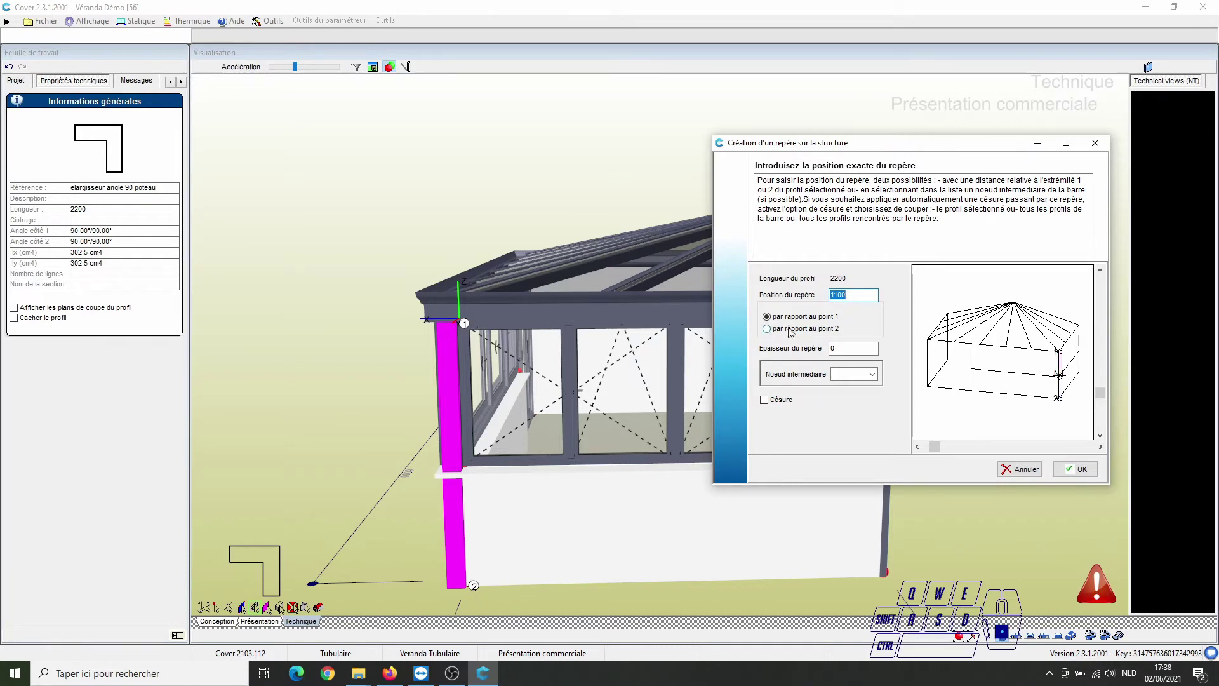
pyautogui.moveTo(830, 295); pyautogui.dragTo(844, 295)
pyautogui.write('100')
pyautogui.click(764, 400)
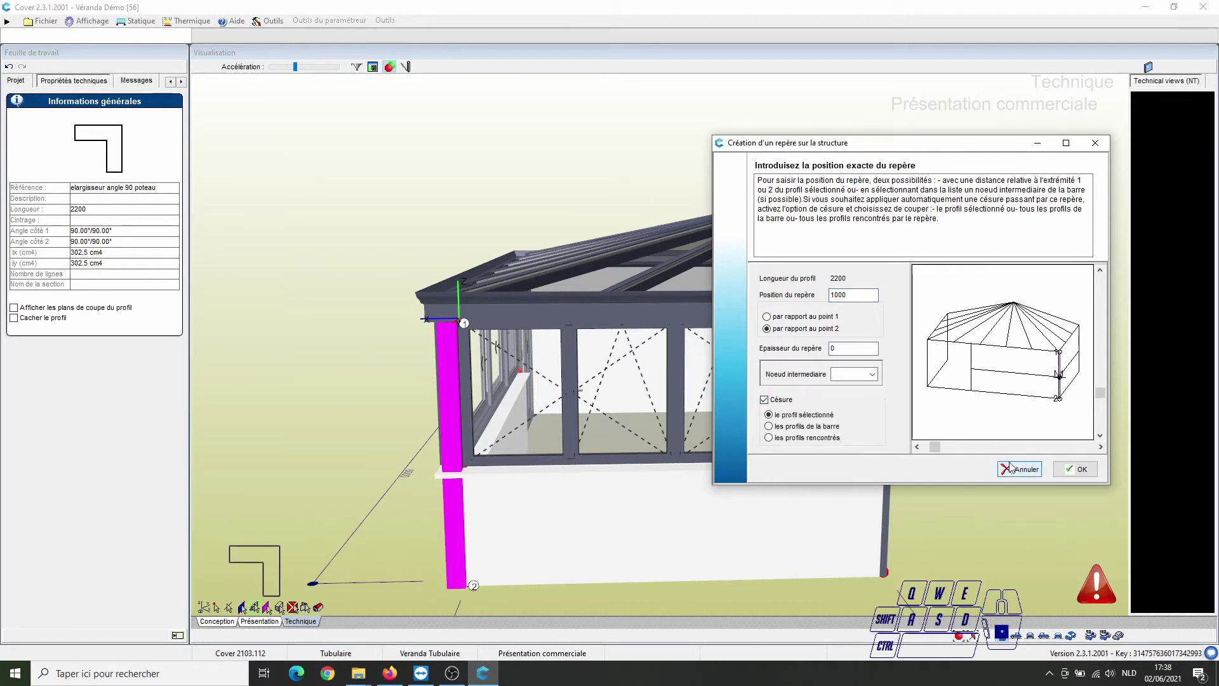
pyautogui.click(1080, 469)
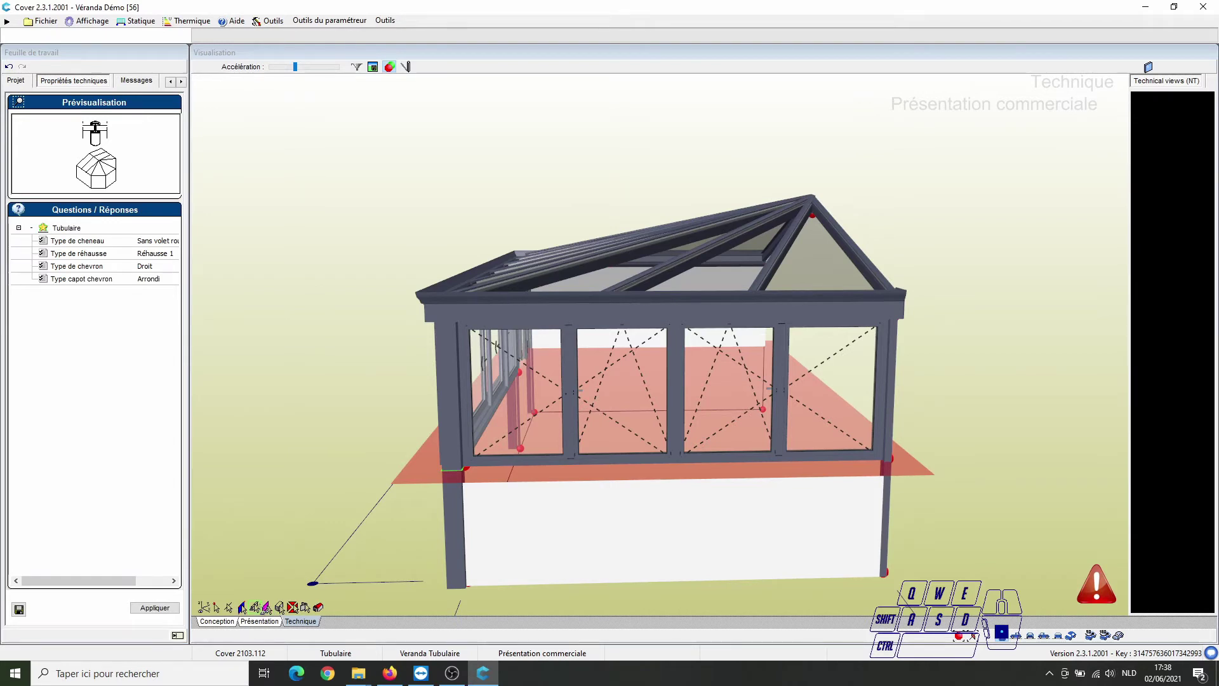
# Delete the lower section of the cut corner widener profile, in front of the low wall.
pyautogui.click(260, 610)
pyautogui.click(463, 533)
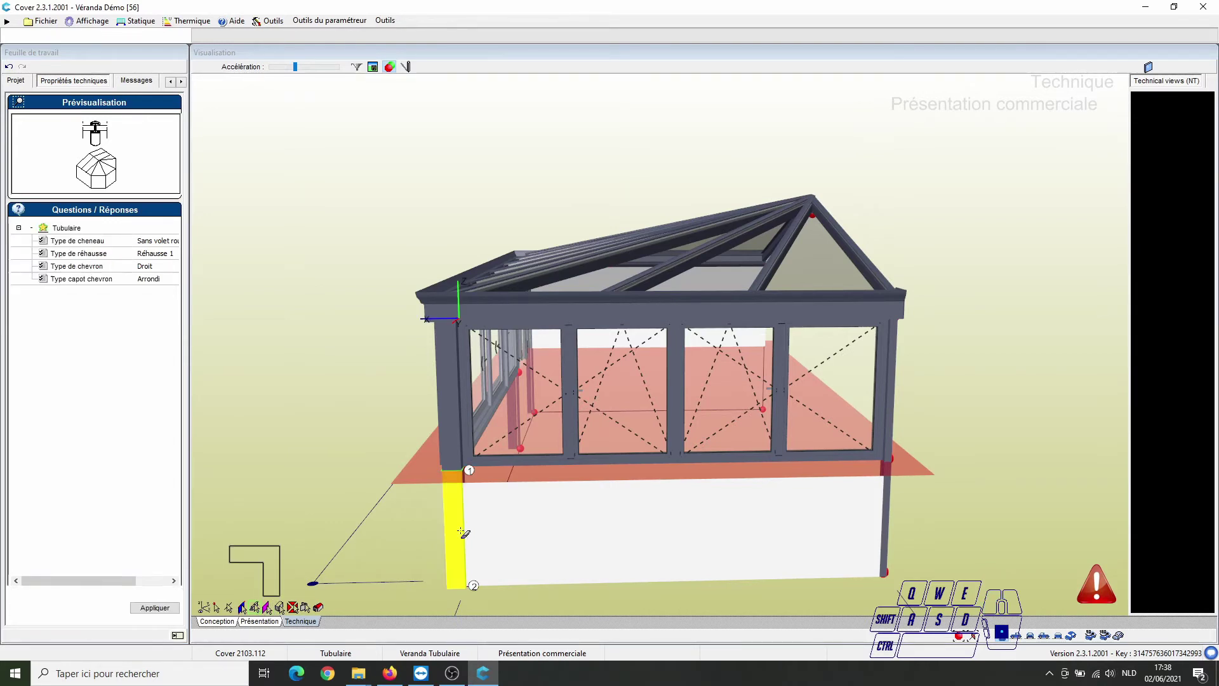
pyautogui.rightClick(452, 526)
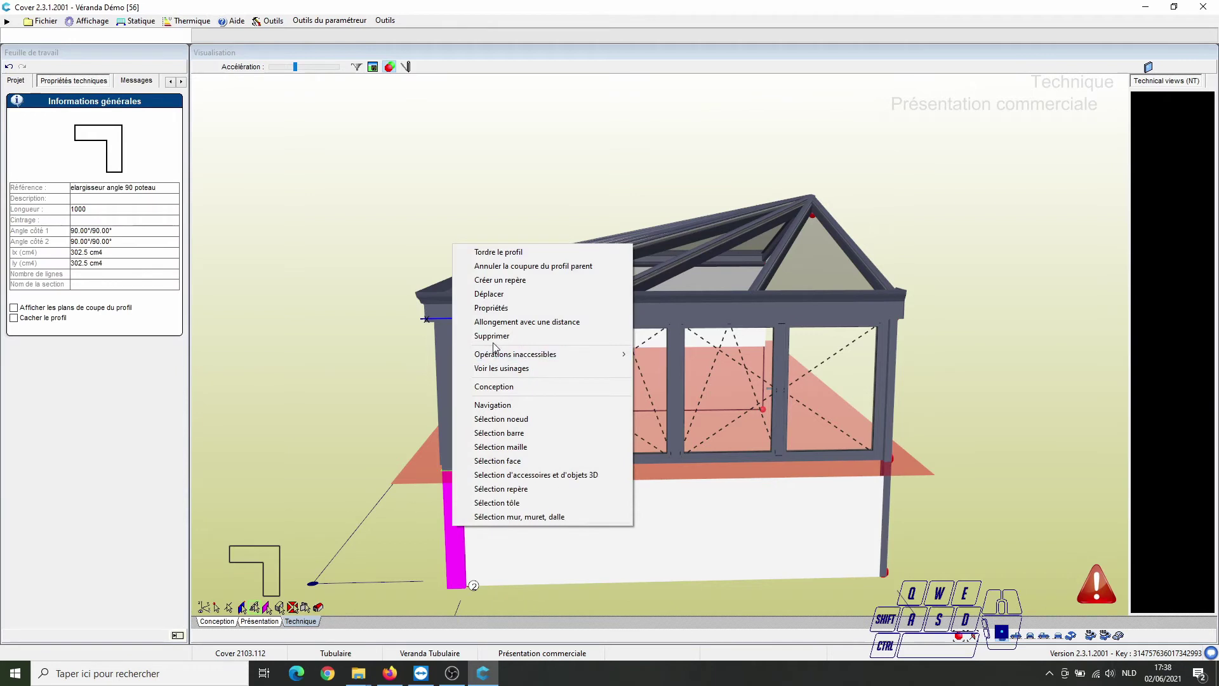
pyautogui.click(526, 338)
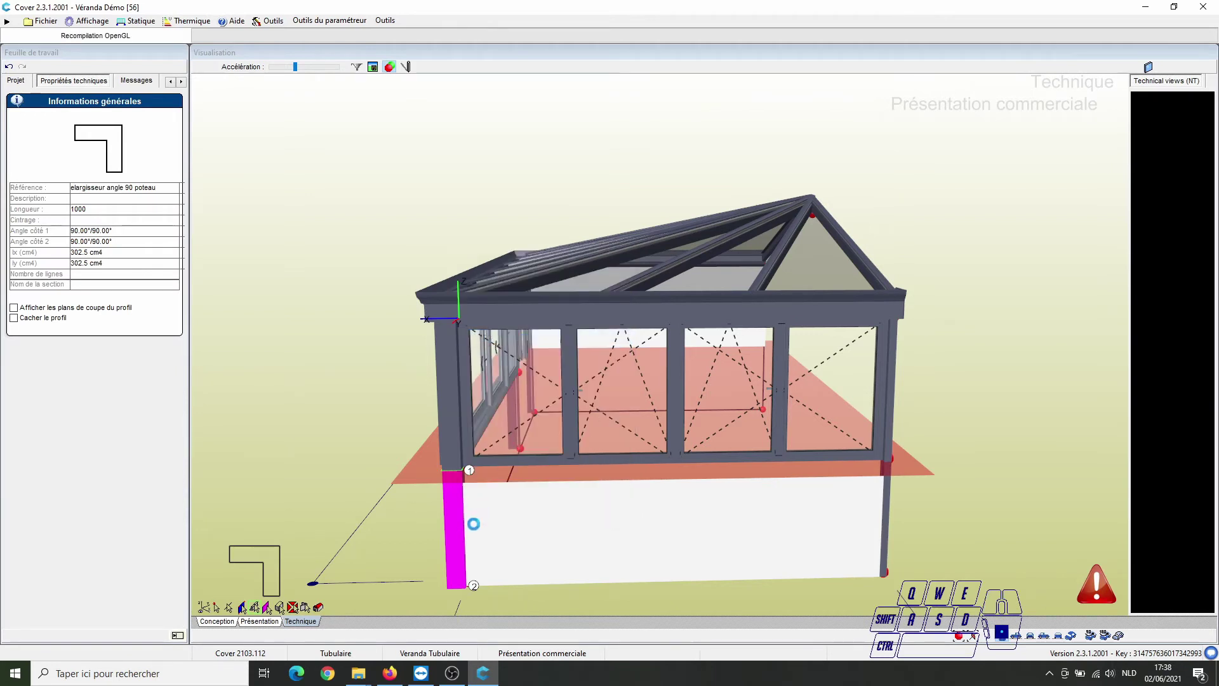
# Delete the Poteau RT 100 x 100 ss-ch post profile at the same corner and inspect the corner from the front.
pyautogui.click(458, 520)
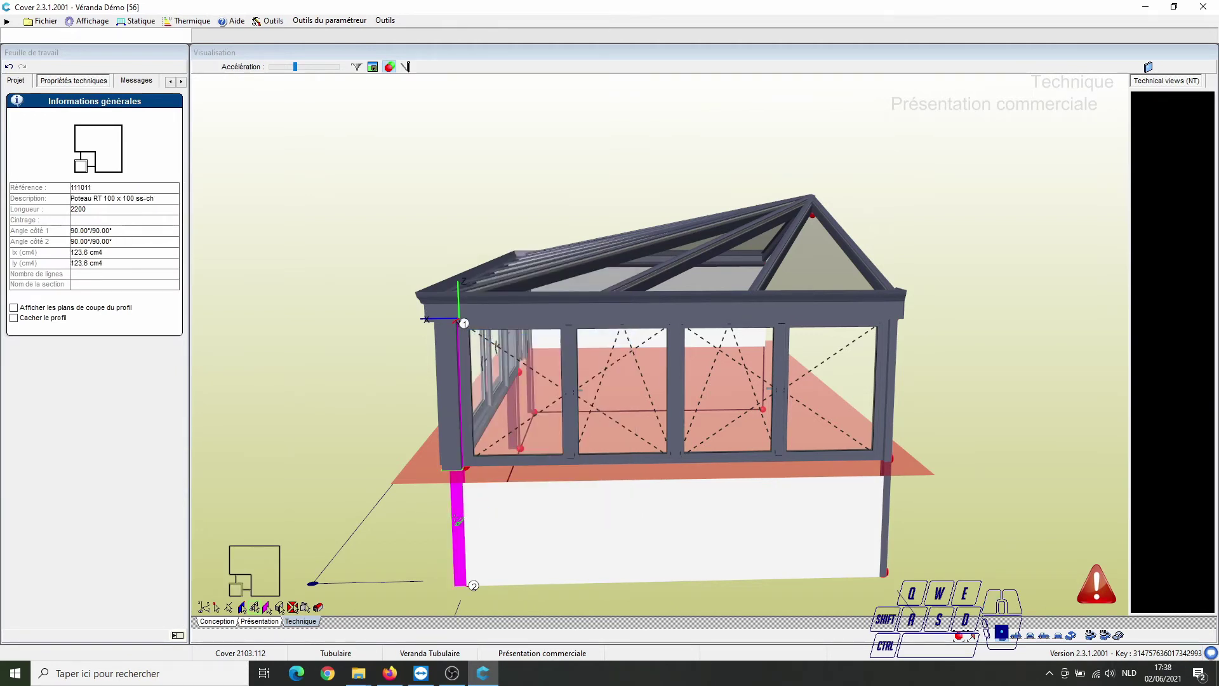
pyautogui.rightClick(460, 495)
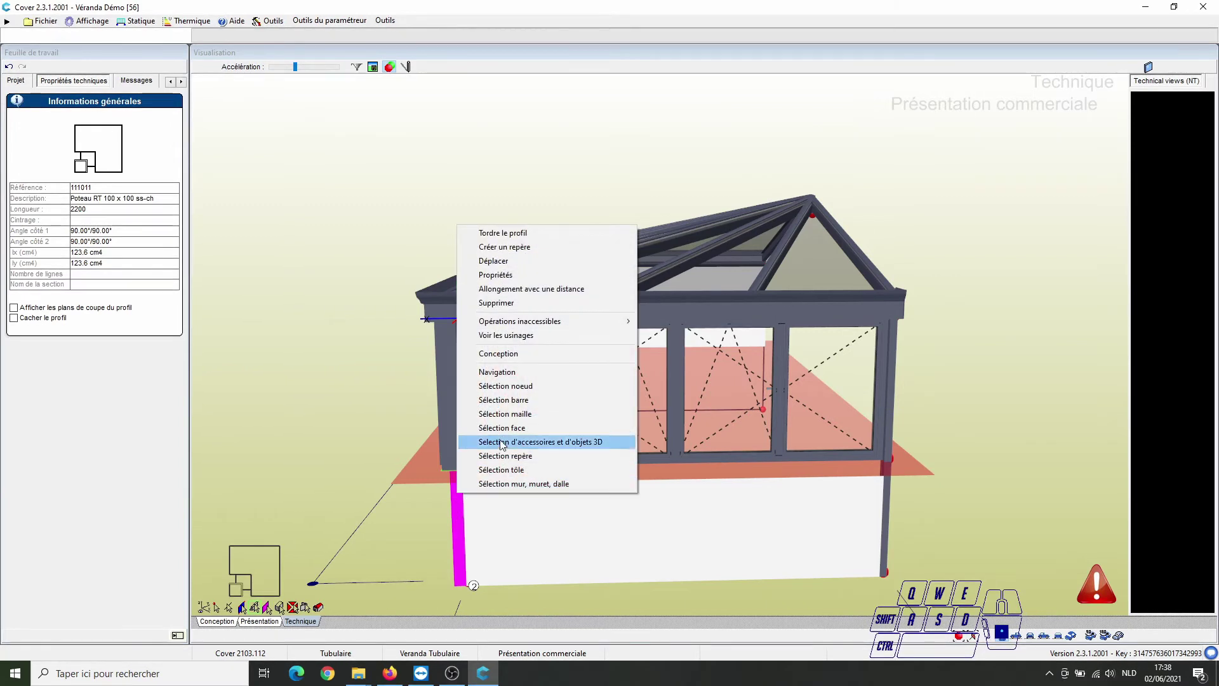
pyautogui.click(514, 309)
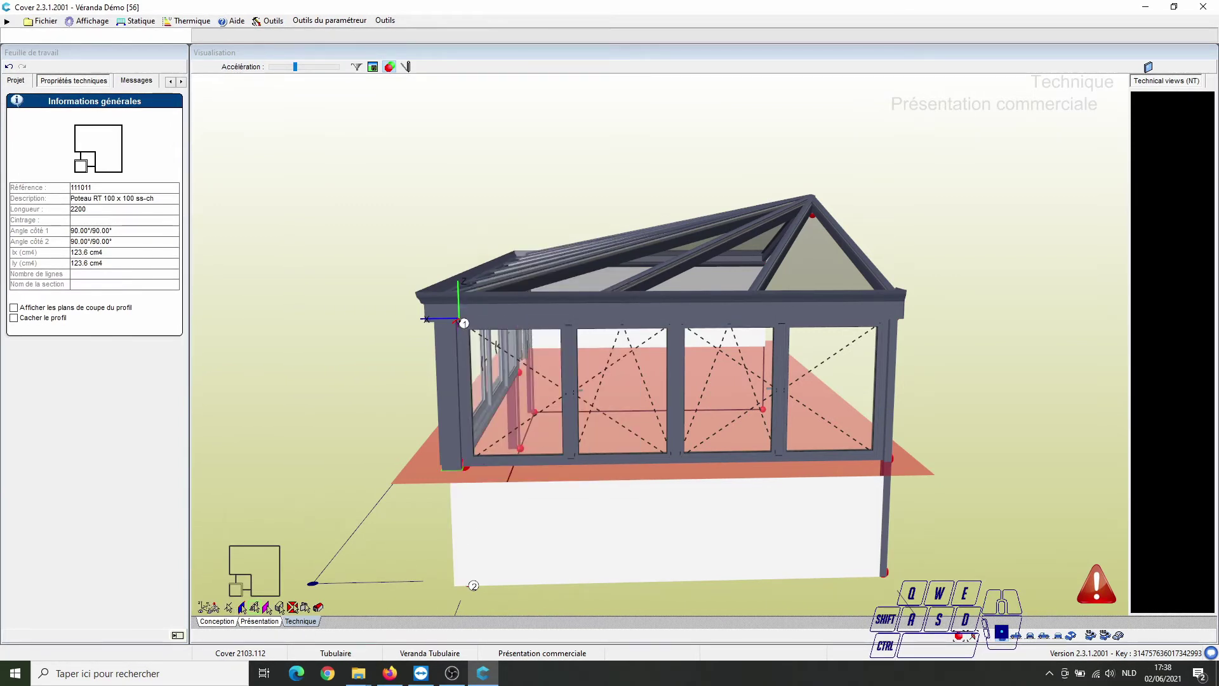
pyautogui.moveTo(356, 496); pyautogui.dragTo(421, 564)
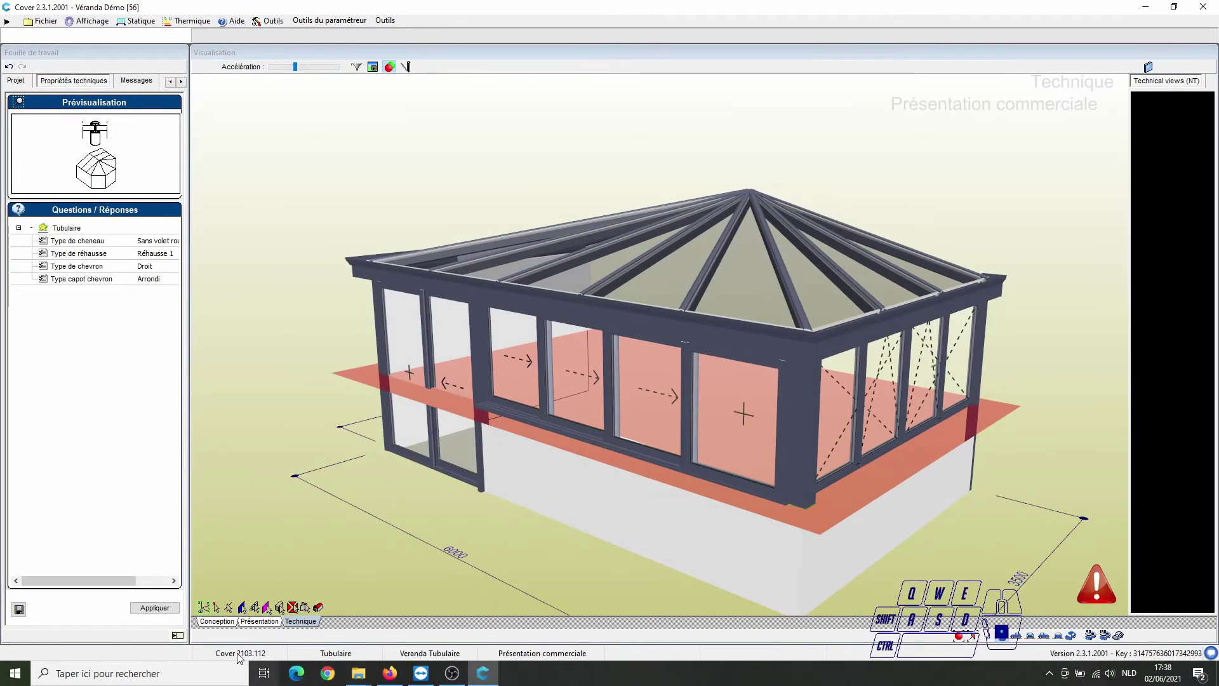
# Switch to the Conception view and choose the Brique-antique.jpg wall texture from the Texture03 collection.
pyautogui.click(216, 621)
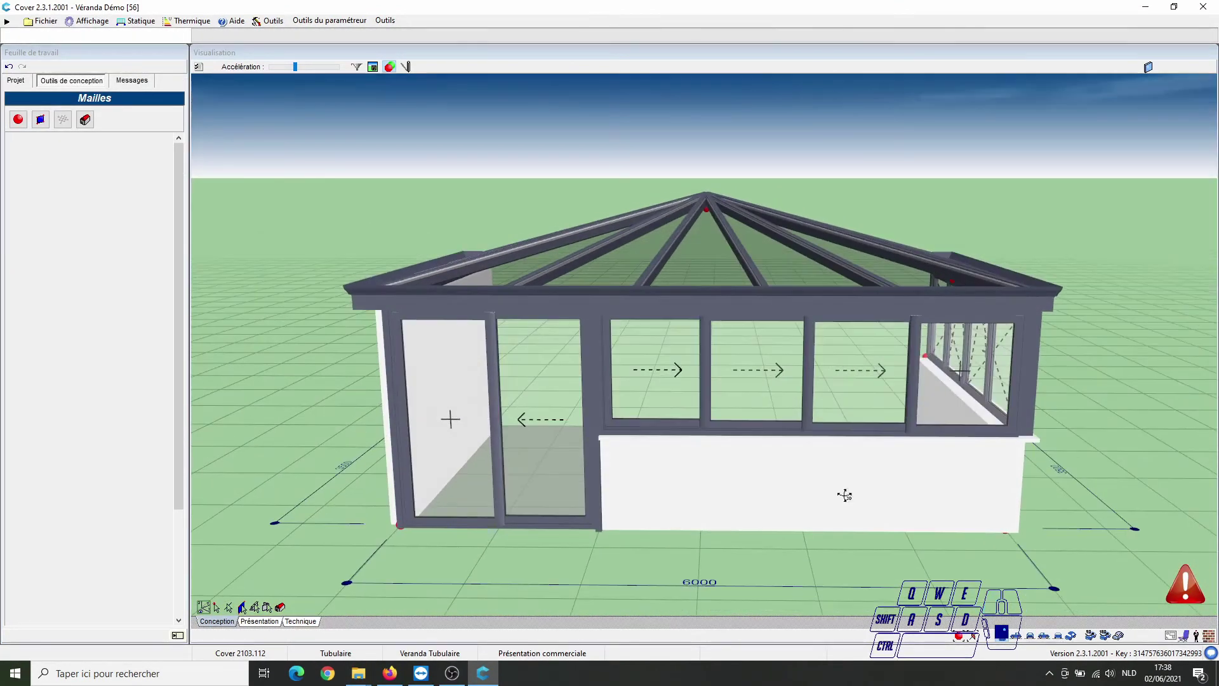
pyautogui.click(1208, 635)
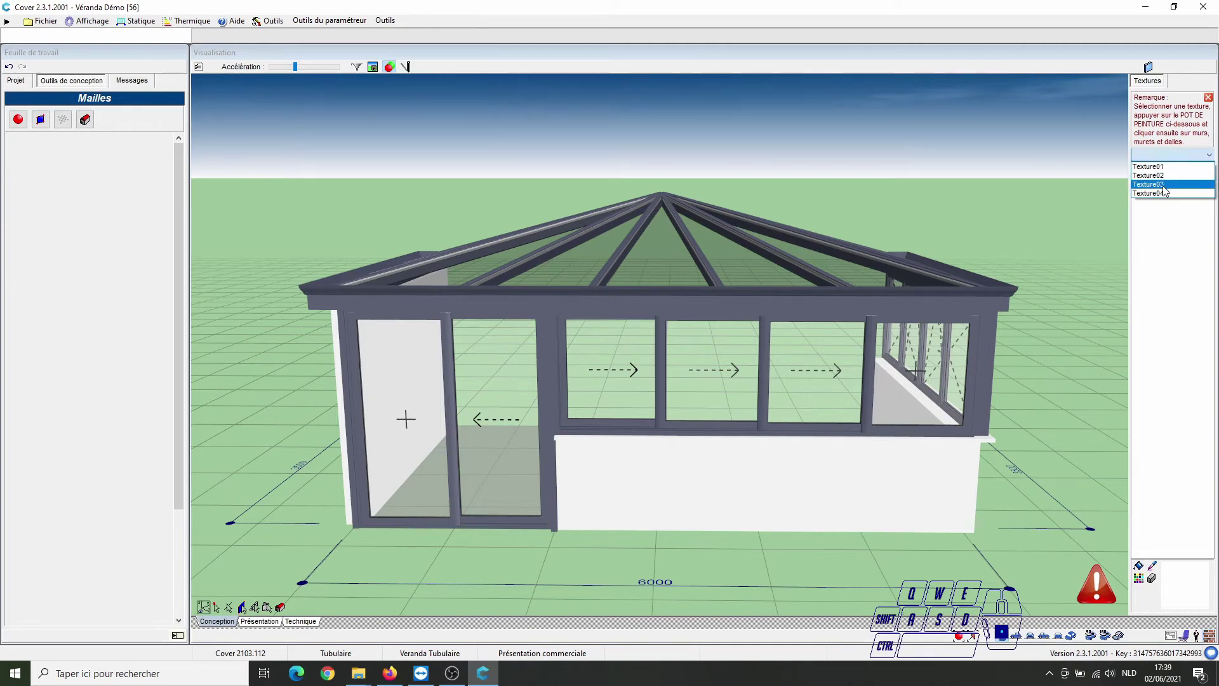
pyautogui.click(1157, 175)
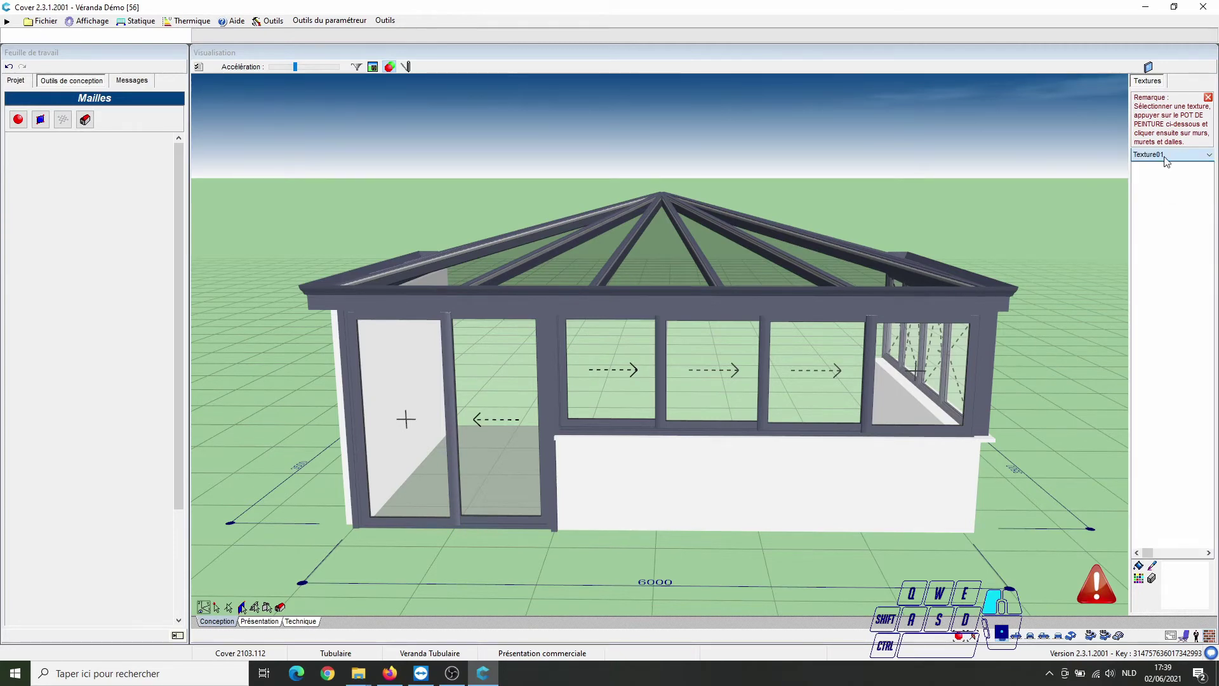
pyautogui.click(1168, 154)
pyautogui.click(1163, 185)
pyautogui.click(1168, 154)
pyautogui.click(1163, 178)
pyautogui.click(1169, 154)
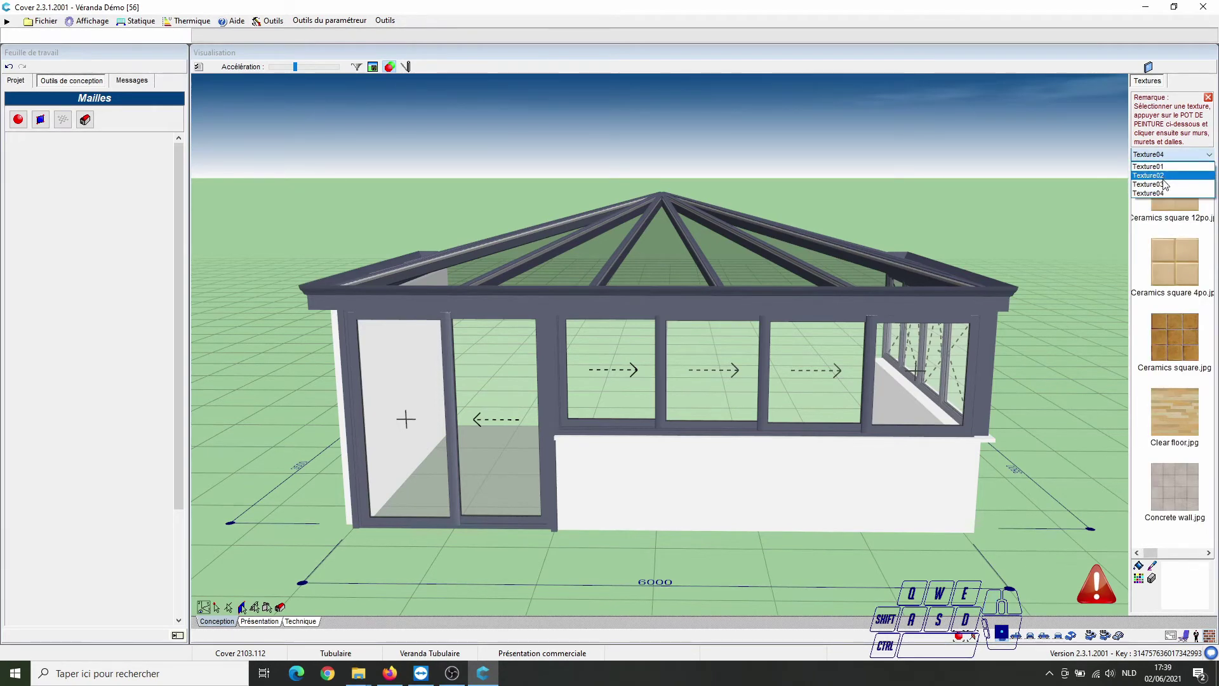
pyautogui.click(1162, 180)
pyautogui.click(1188, 553)
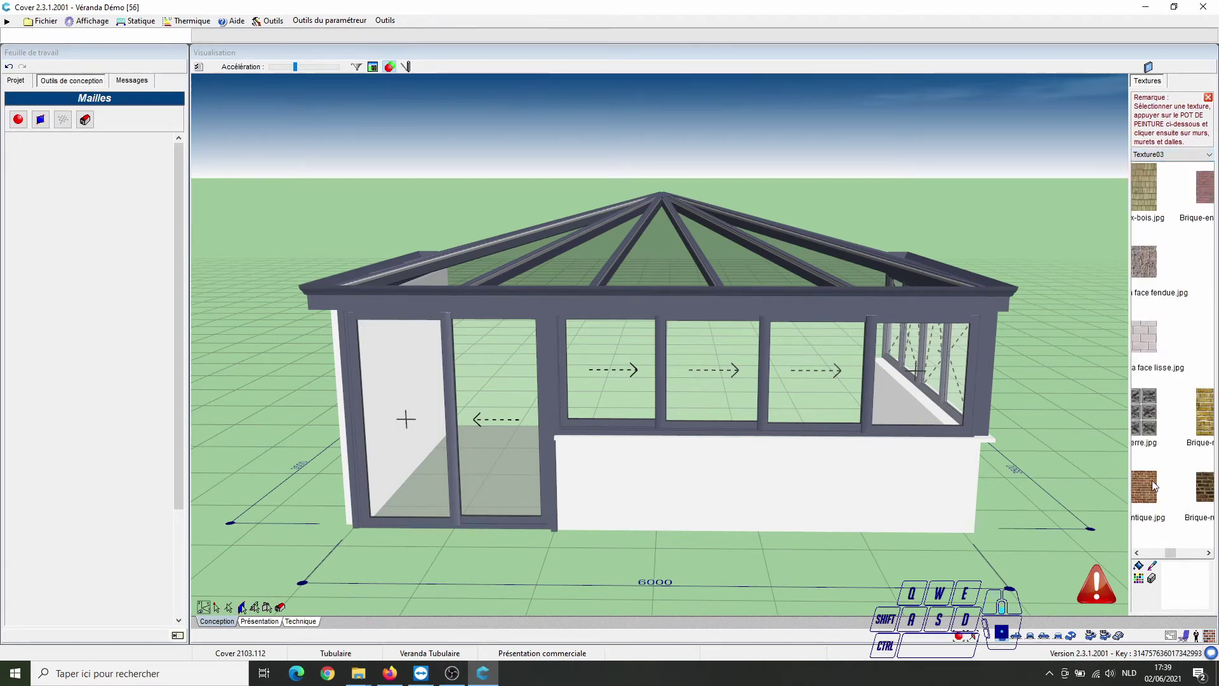
pyautogui.click(1154, 485)
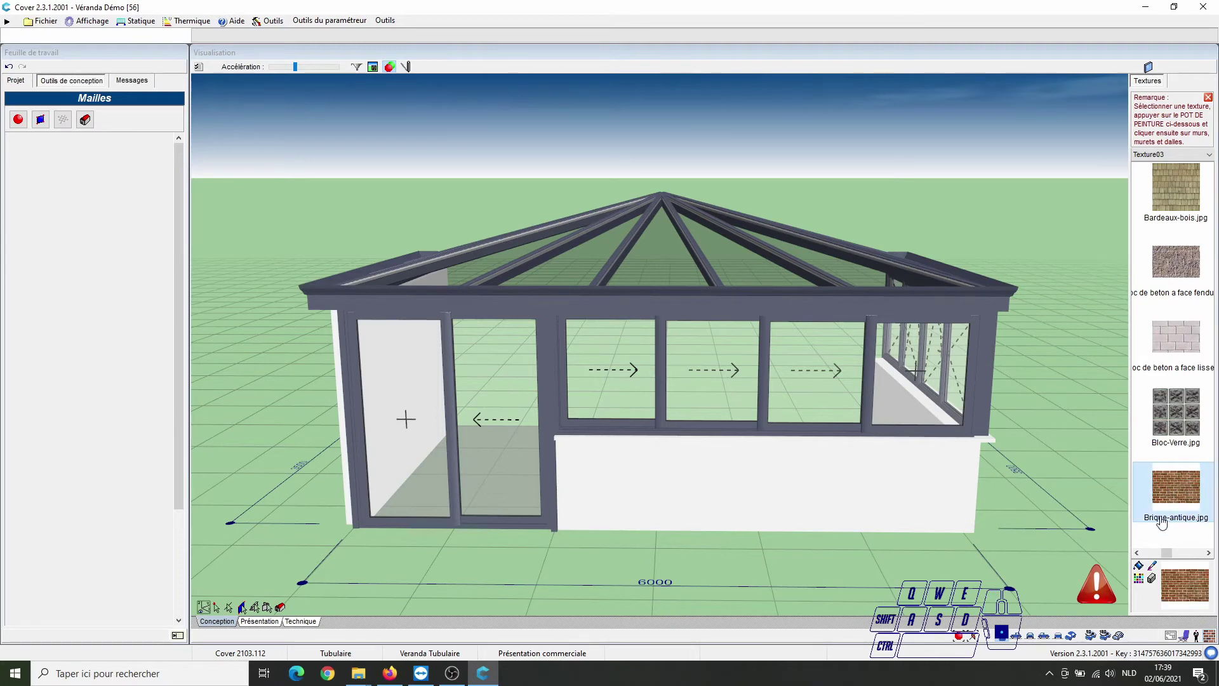
# Apply the brick texture to the front low wall's outer face, the side low wall's inner face, and the tall side wall's inner face and end.
pyautogui.click(1137, 572)
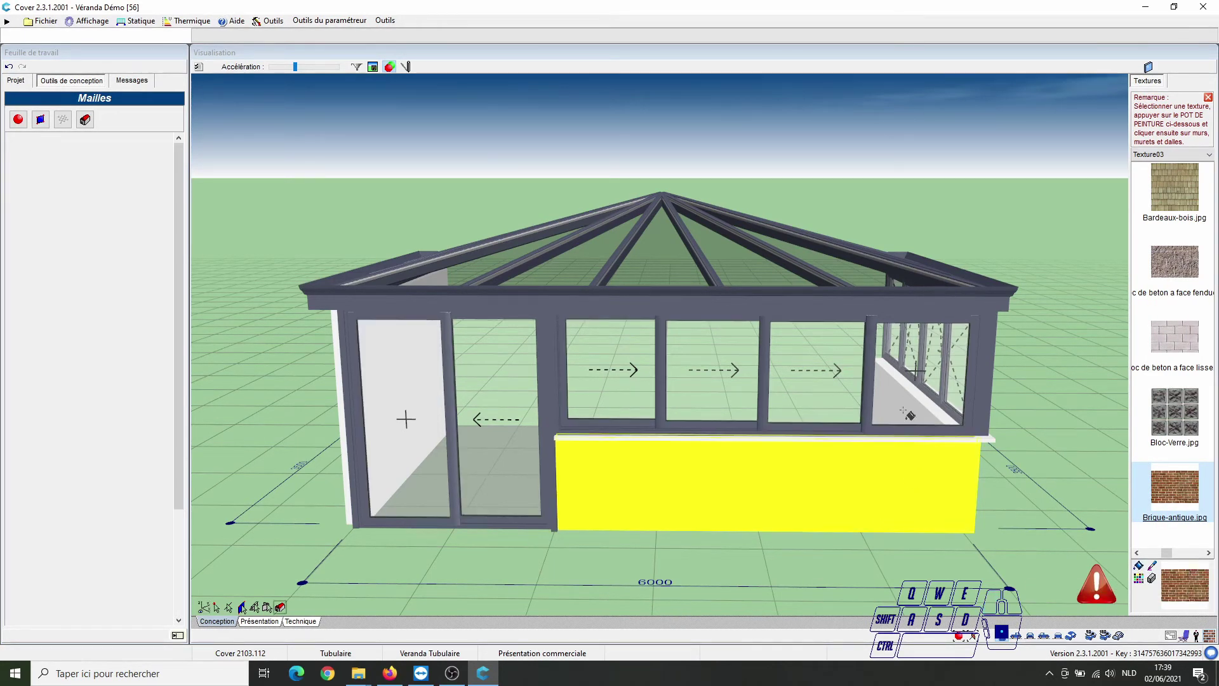
pyautogui.click(904, 489)
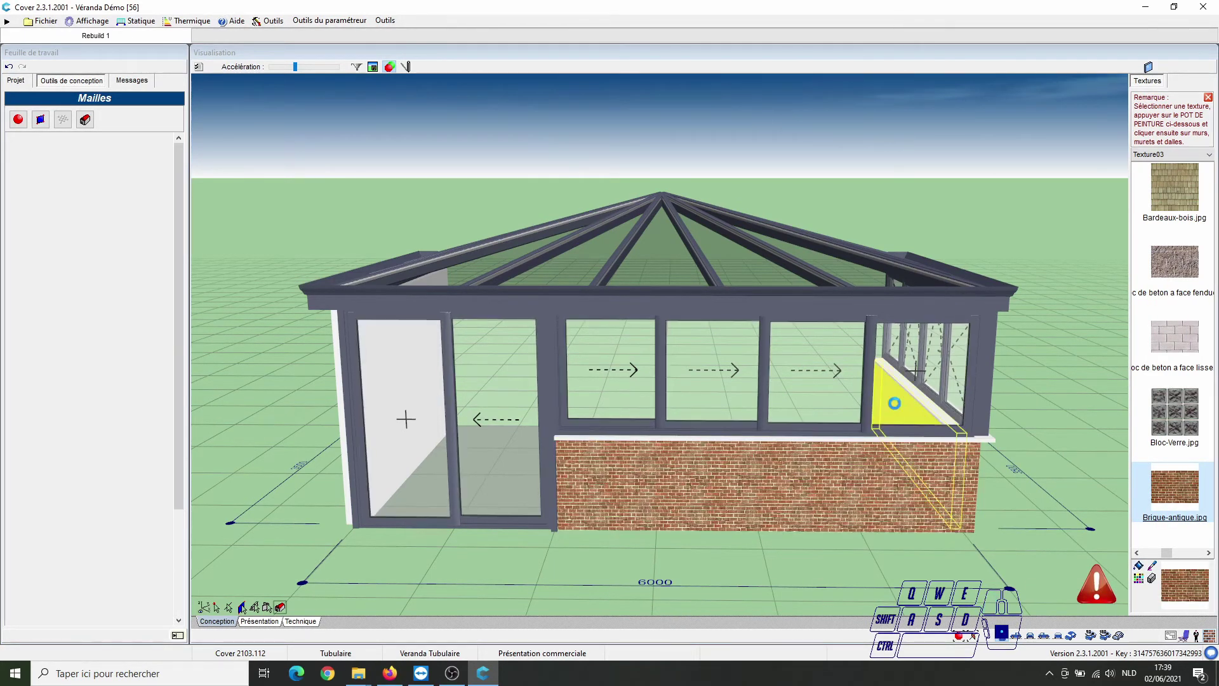
pyautogui.click(894, 403)
pyautogui.click(348, 388)
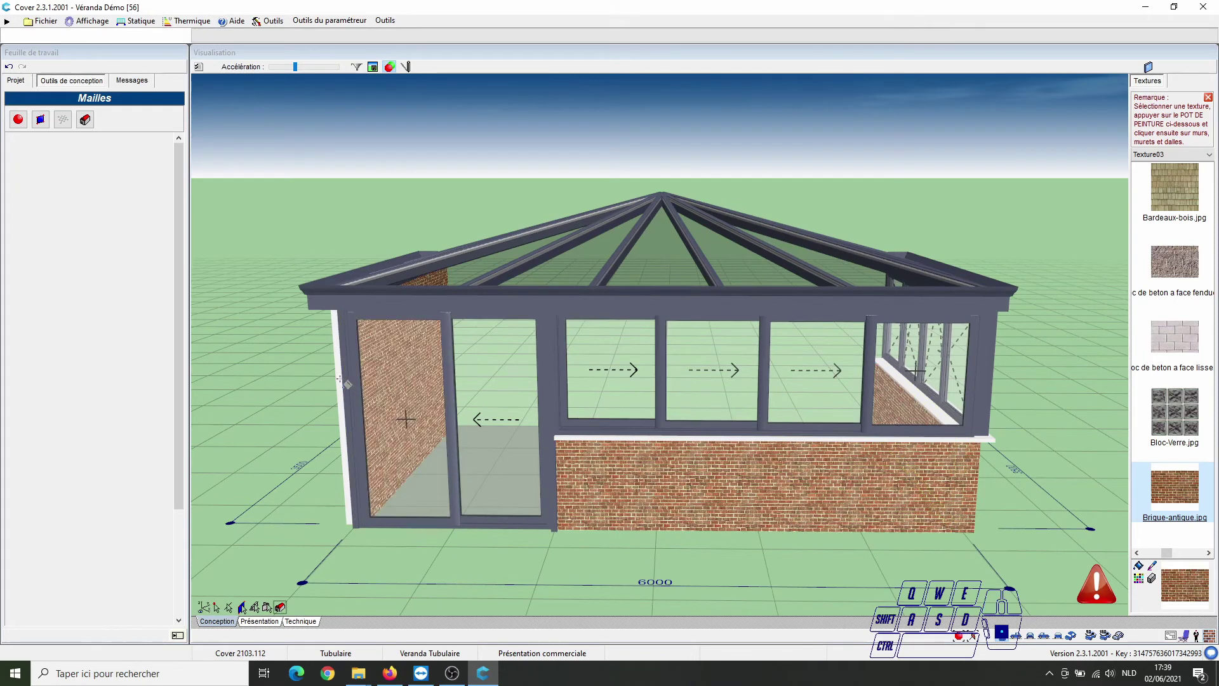
pyautogui.click(342, 381)
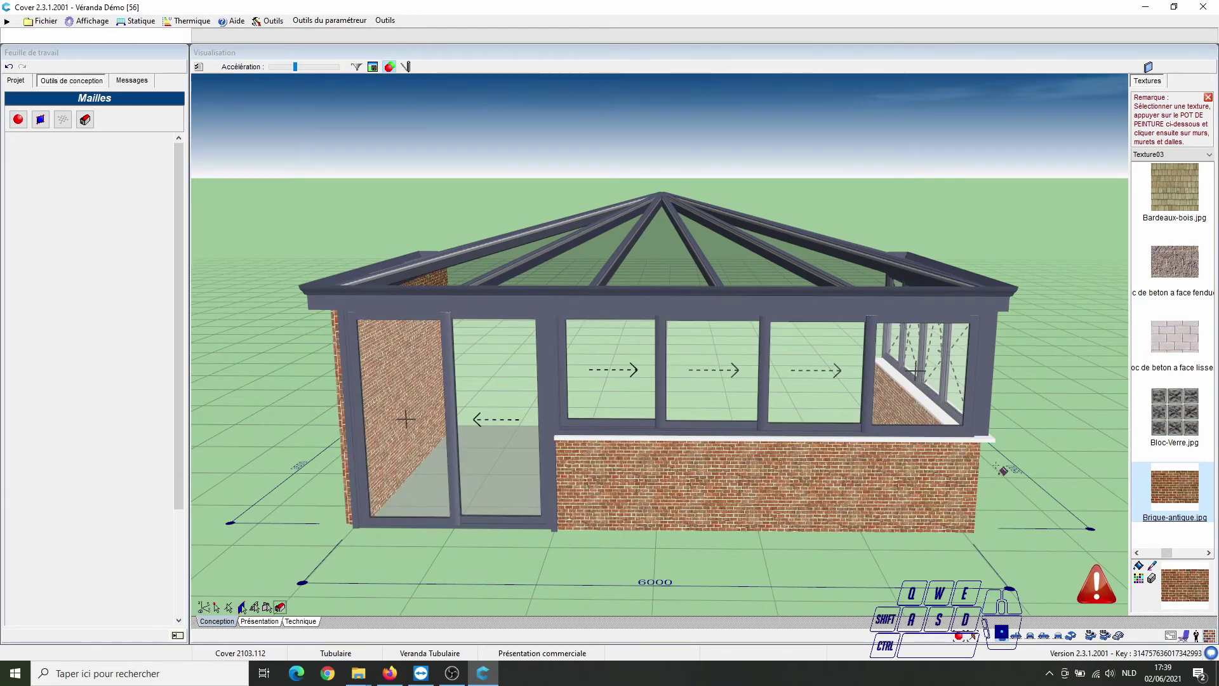
# Set the paint colour to grey (128, 128, 128) and apply it to the white copings of the low walls.
pyautogui.click(1151, 579)
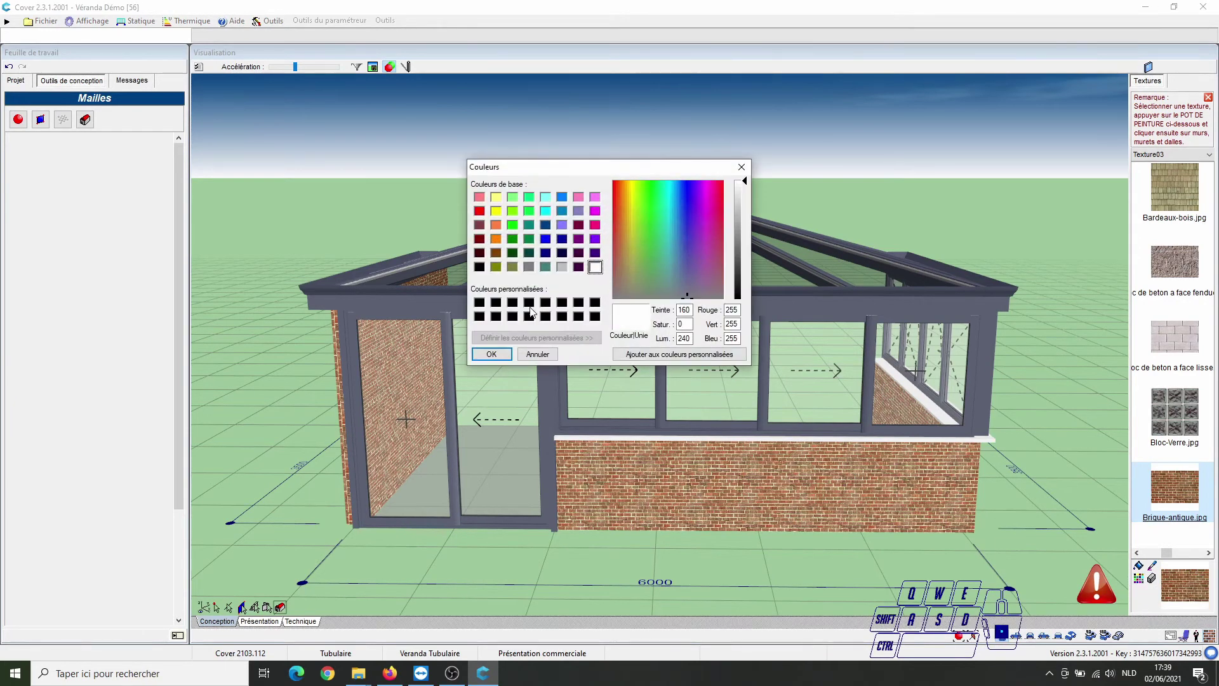
pyautogui.click(529, 267)
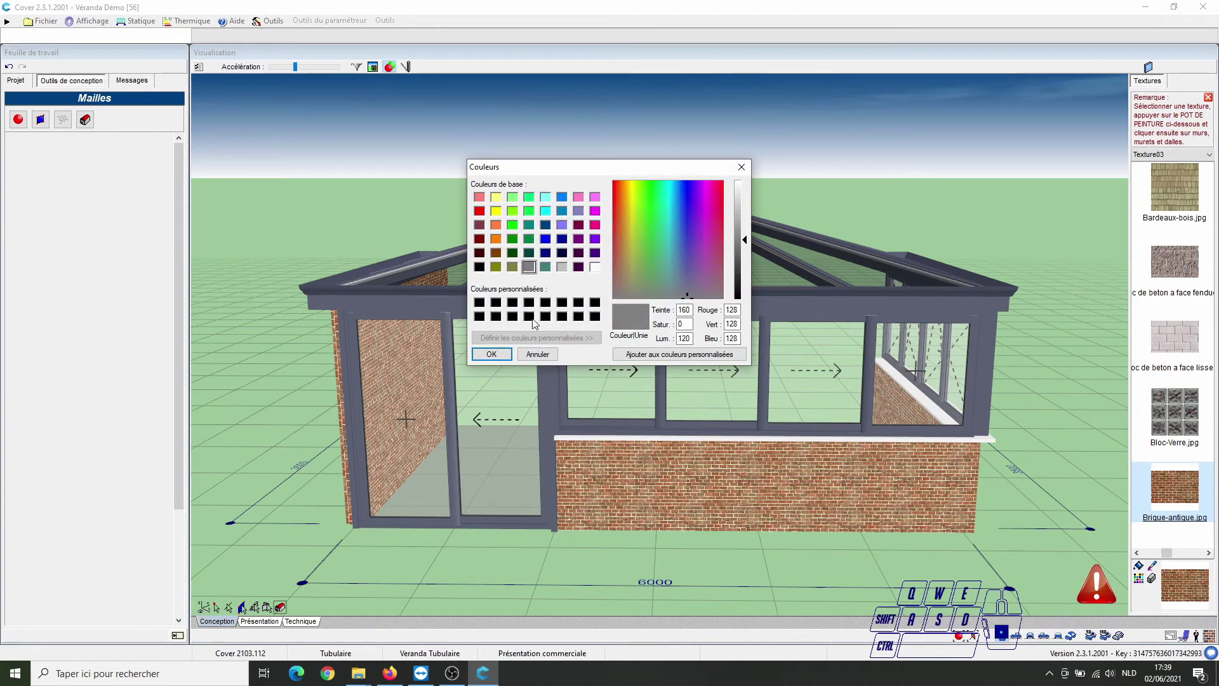
pyautogui.click(491, 354)
pyautogui.click(1138, 566)
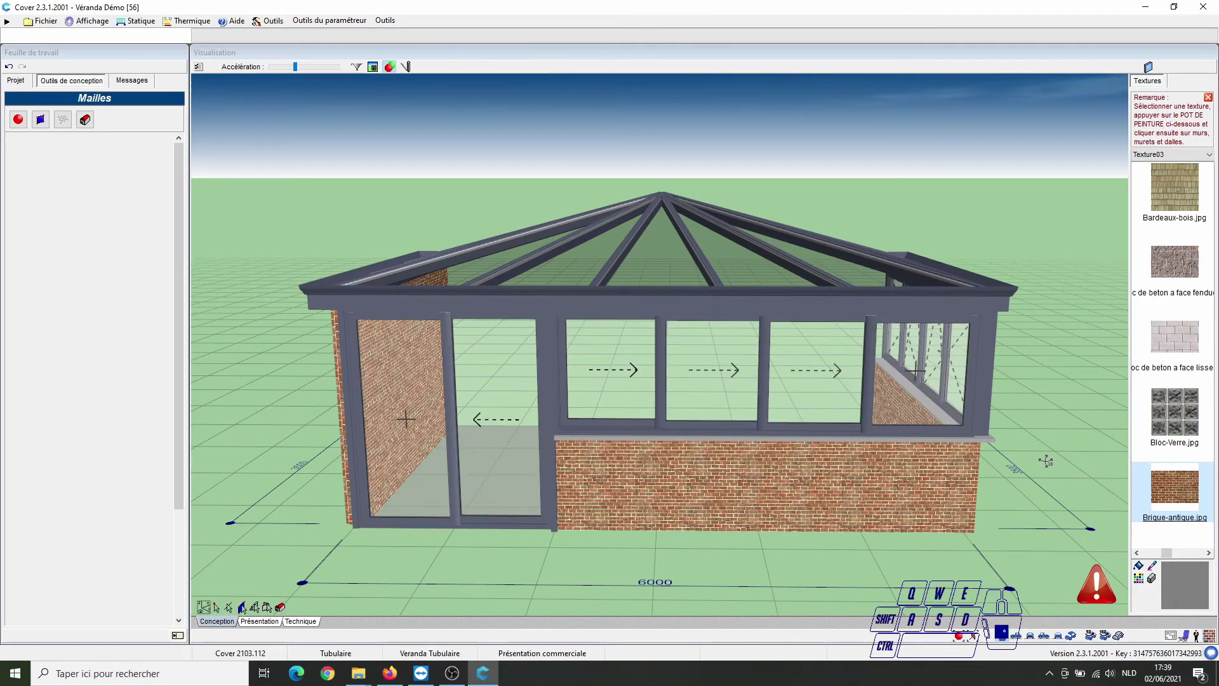
# Paint the inner coping edge of the front low wall grey and apply Brique-antique.jpg to that wall's inner face.
pyautogui.moveTo(1046, 461); pyautogui.dragTo(1141, 473)
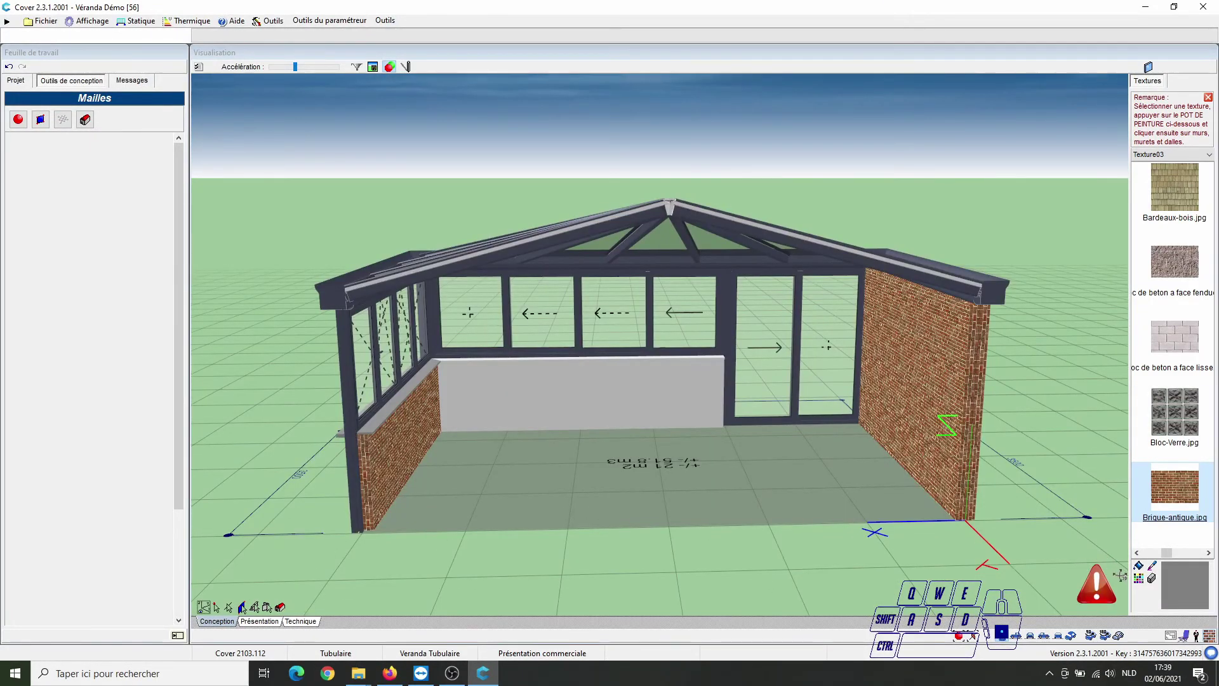
pyautogui.click(1139, 566)
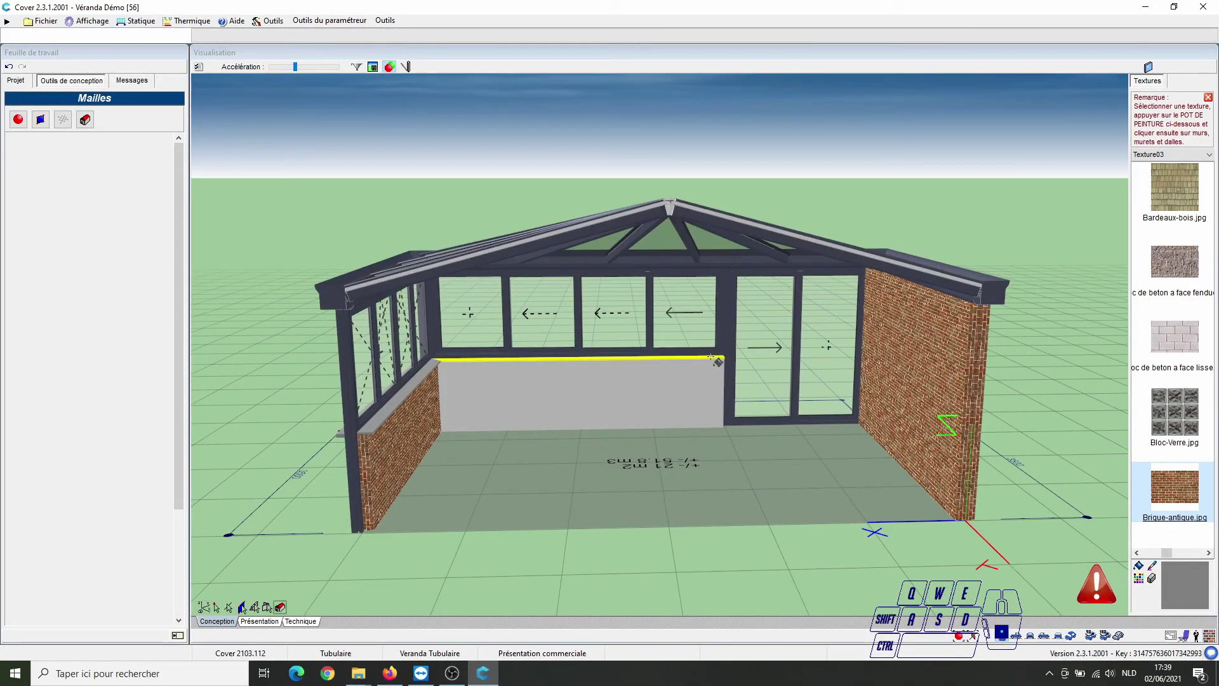
pyautogui.click(1182, 493)
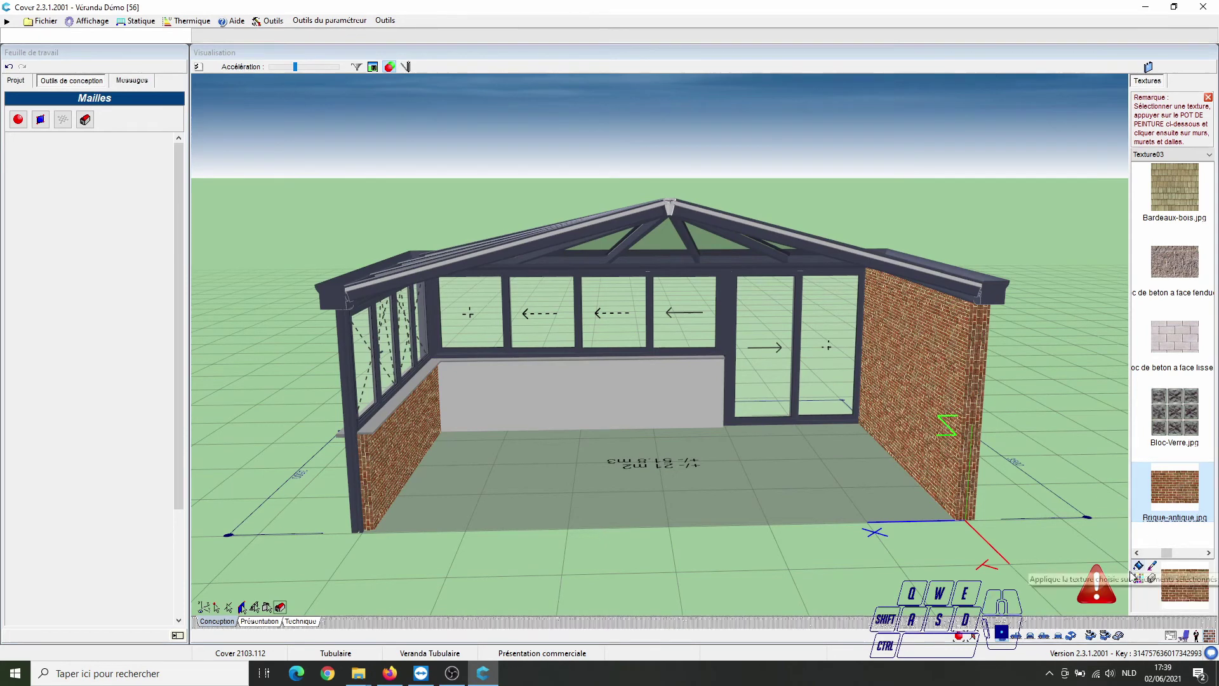
pyautogui.click(607, 379)
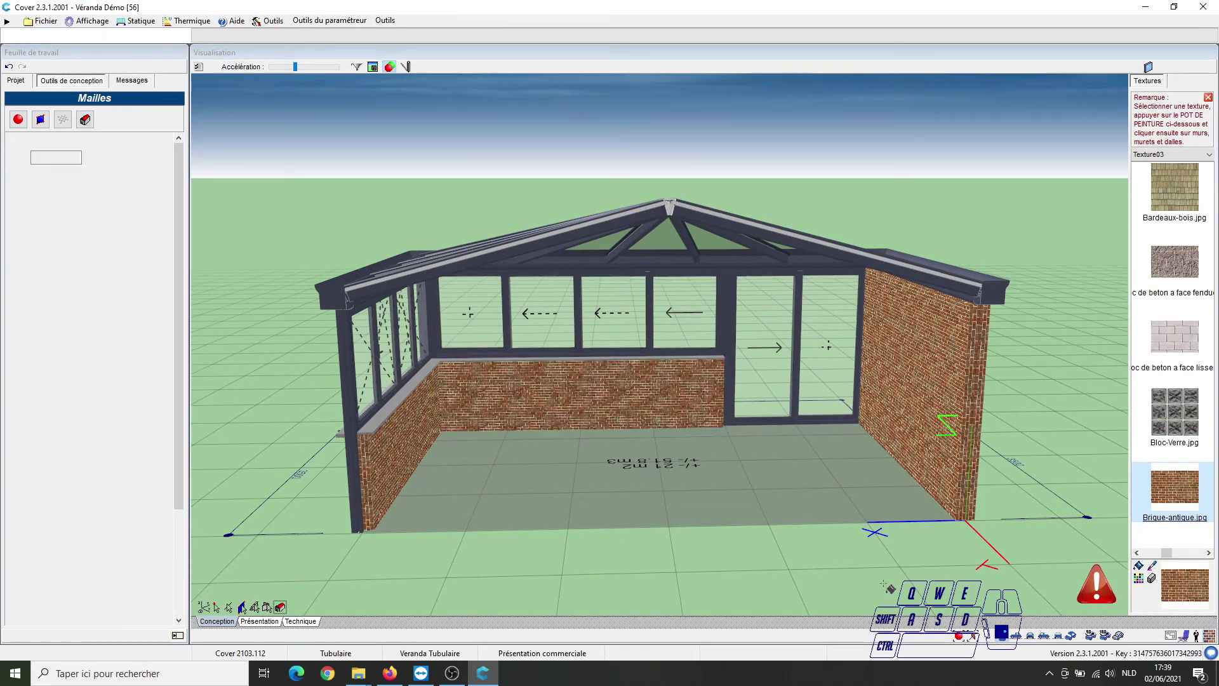
# Apply the Brique-antique.jpg texture to the outer face of the side low wall beneath the windows.
pyautogui.click(203, 607)
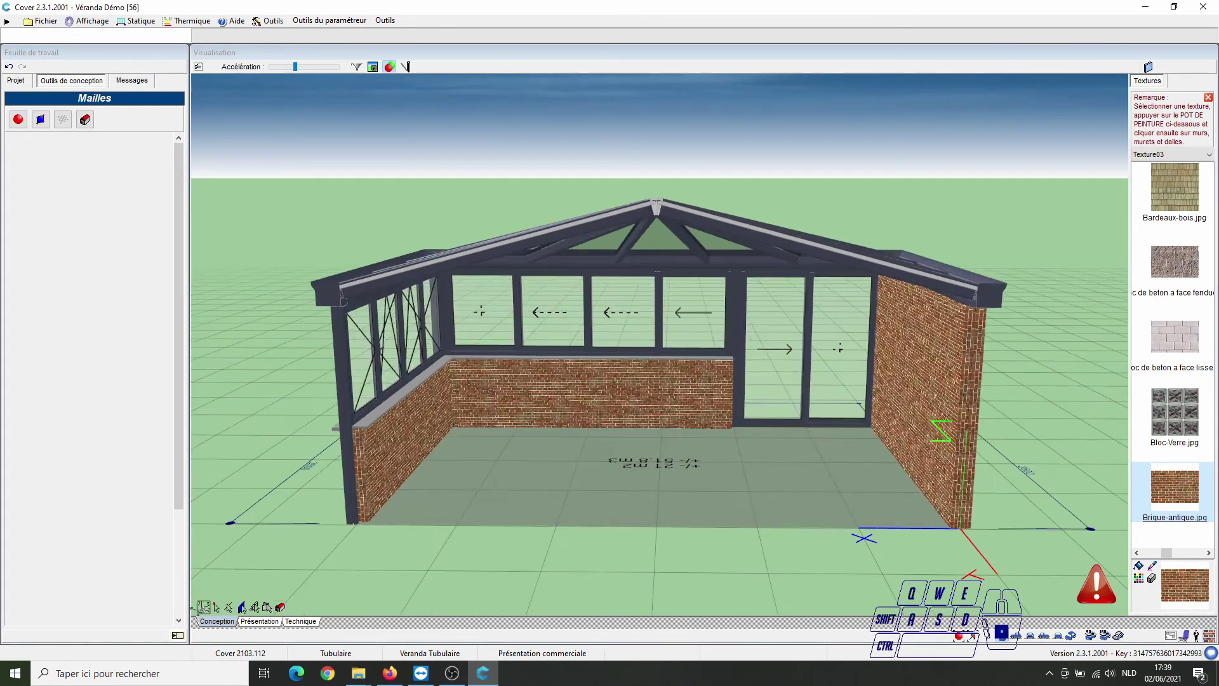
pyautogui.moveTo(265, 495); pyautogui.dragTo(673, 457)
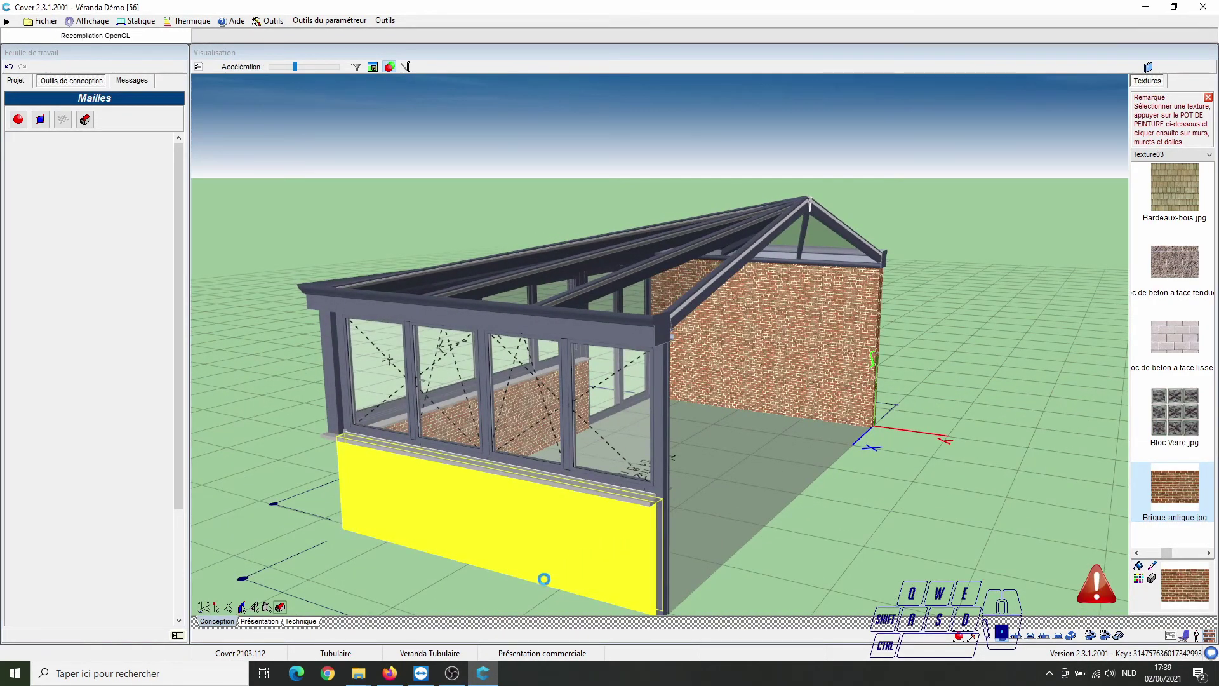
pyautogui.click(546, 576)
pyautogui.scroll(-3, 489, 567)
pyautogui.click(204, 607)
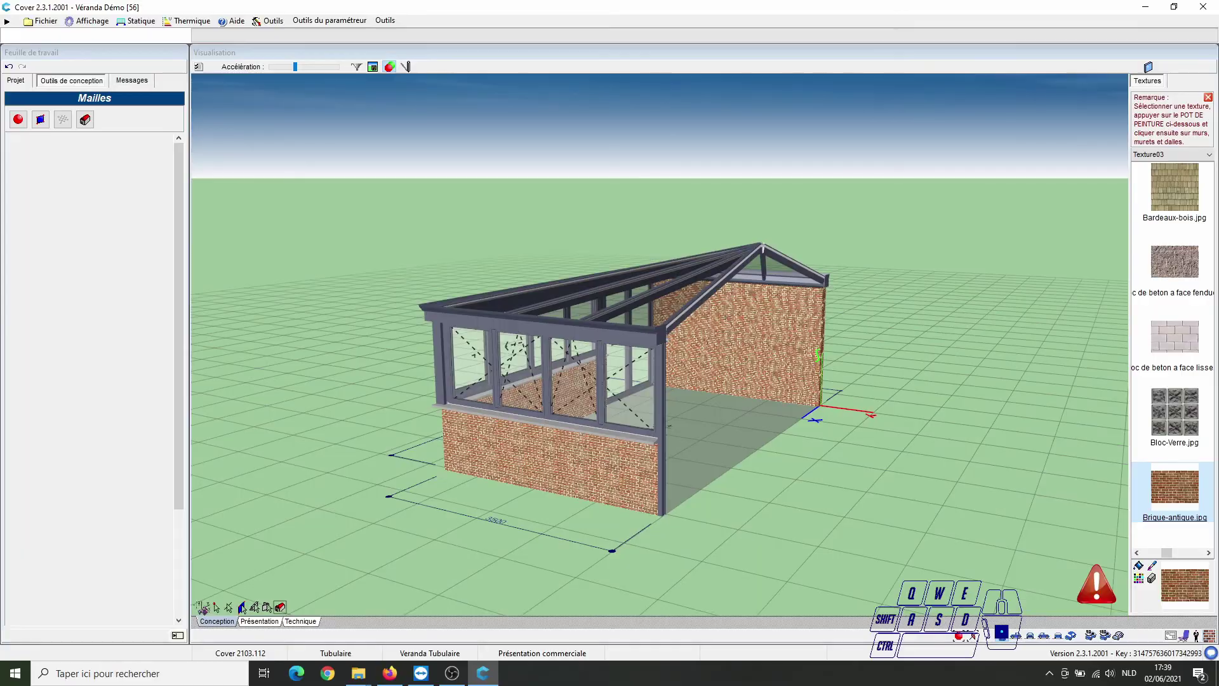
pyautogui.moveTo(572, 381); pyautogui.dragTo(759, 478)
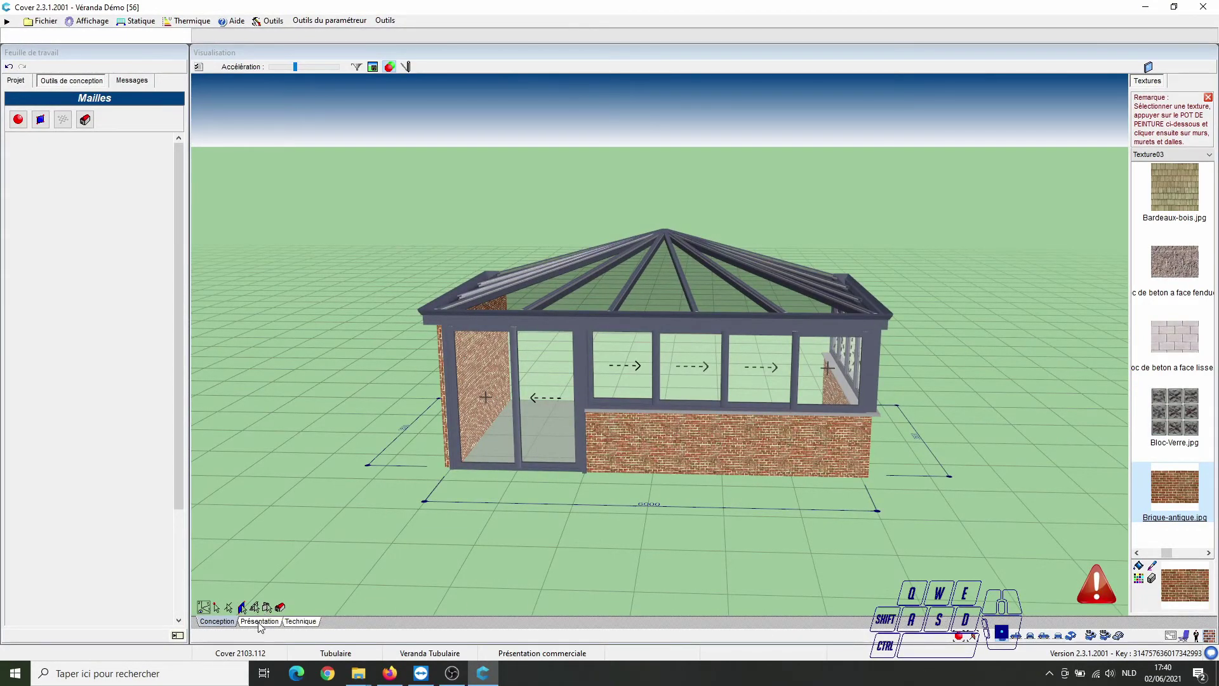
# Switch to the Présentation view and add the red-roofed house photo as the background.
pyautogui.click(260, 621)
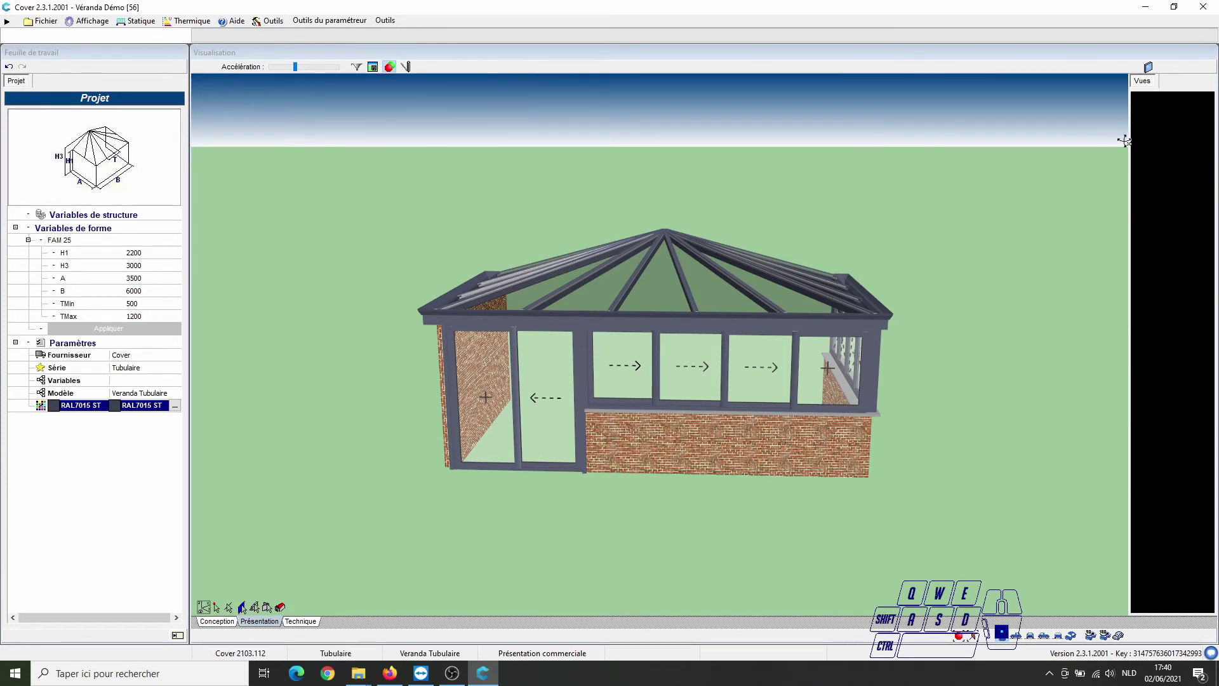
pyautogui.rightClick(1155, 136)
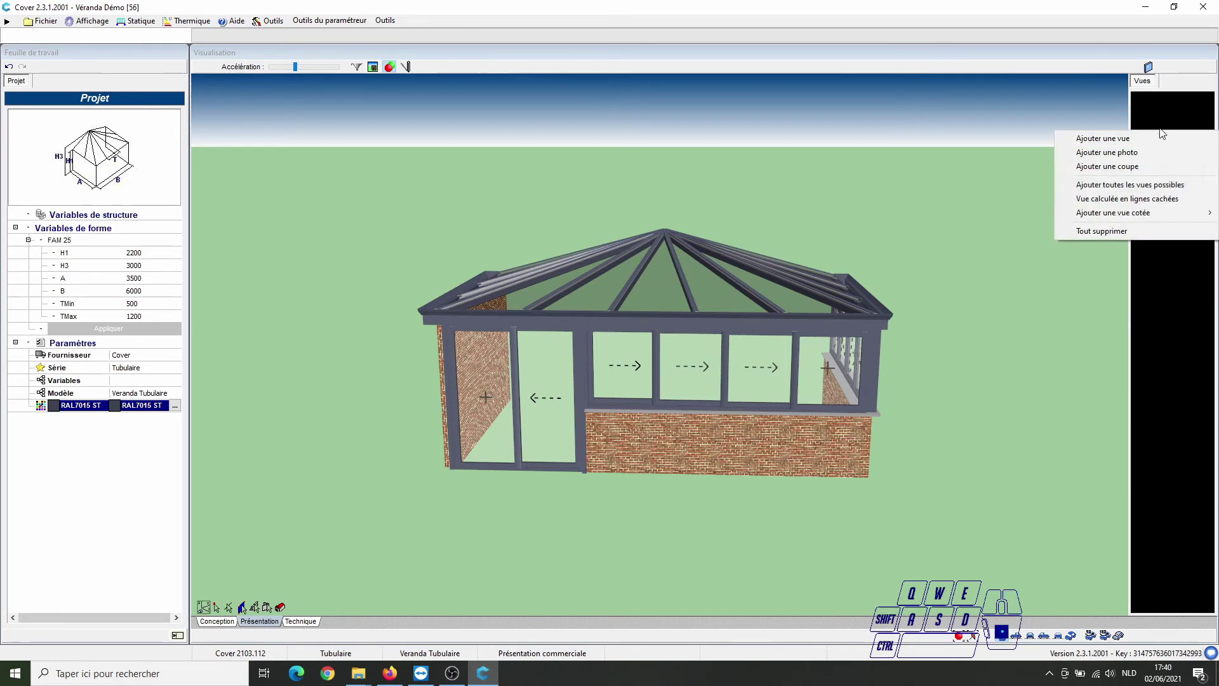
pyautogui.click(1162, 150)
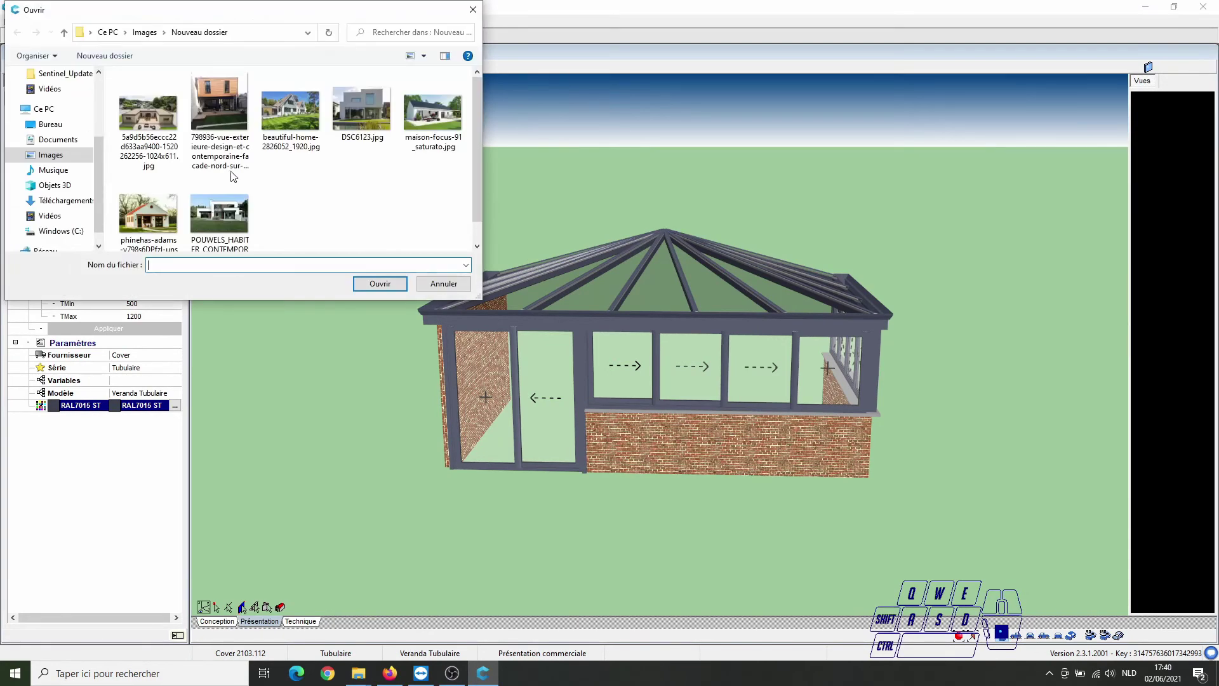
pyautogui.click(150, 216)
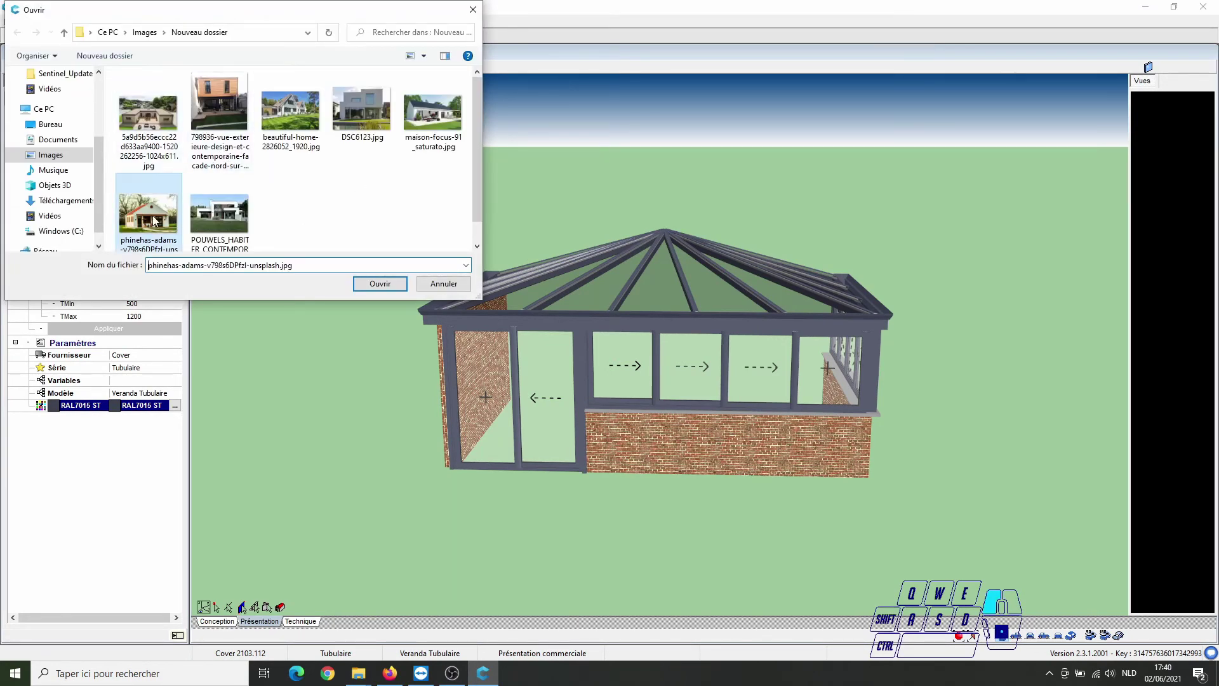
pyautogui.click(380, 283)
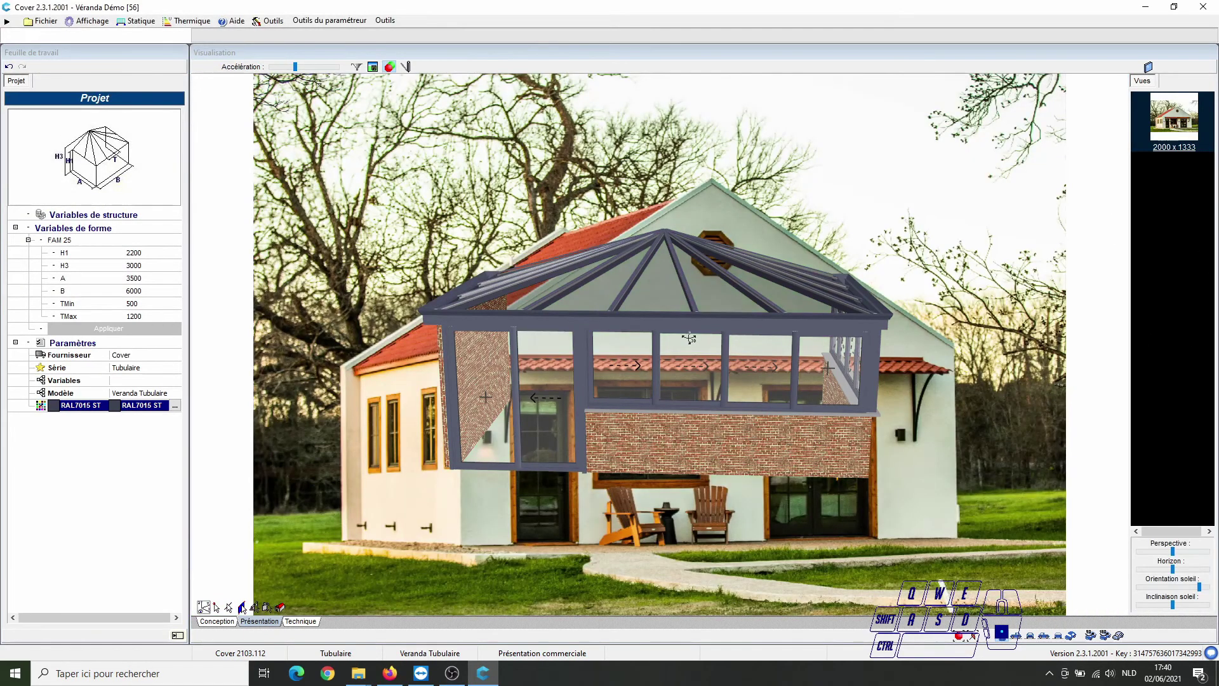
# Reduce the movement acceleration and position the veranda over the front facade of the house in the photo.
pyautogui.moveTo(689, 338); pyautogui.dragTo(722, 401)
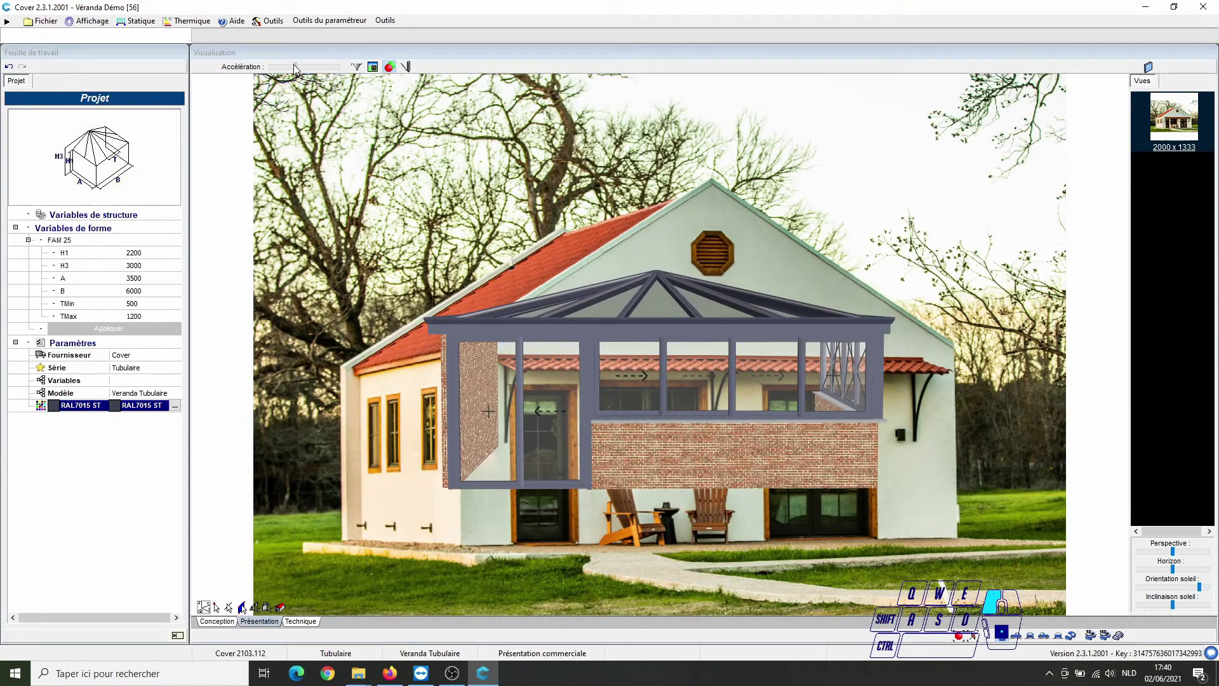
pyautogui.moveTo(294, 64); pyautogui.dragTo(284, 66)
pyautogui.moveTo(276, 66); pyautogui.dragTo(273, 67)
pyautogui.moveTo(583, 328); pyautogui.dragTo(669, 371)
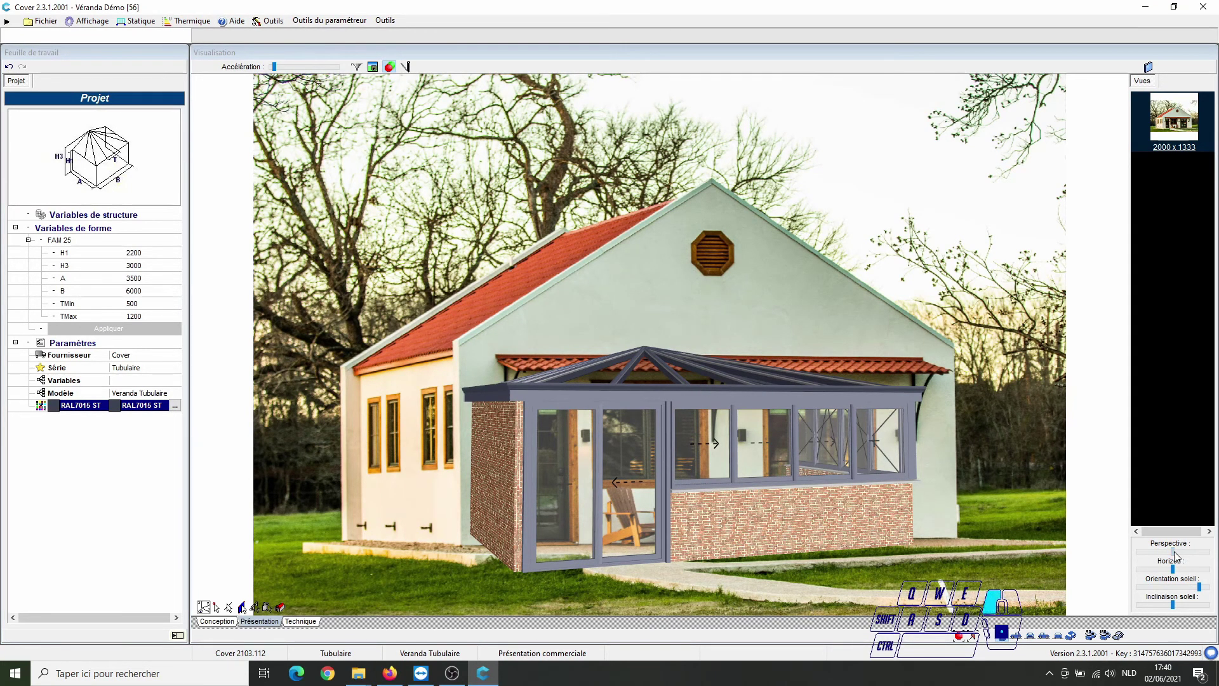
# Reduce the perspective to its minimum, then enlarge and align the veranda against the house facade.
pyautogui.moveTo(1174, 551); pyautogui.dragTo(1138, 551)
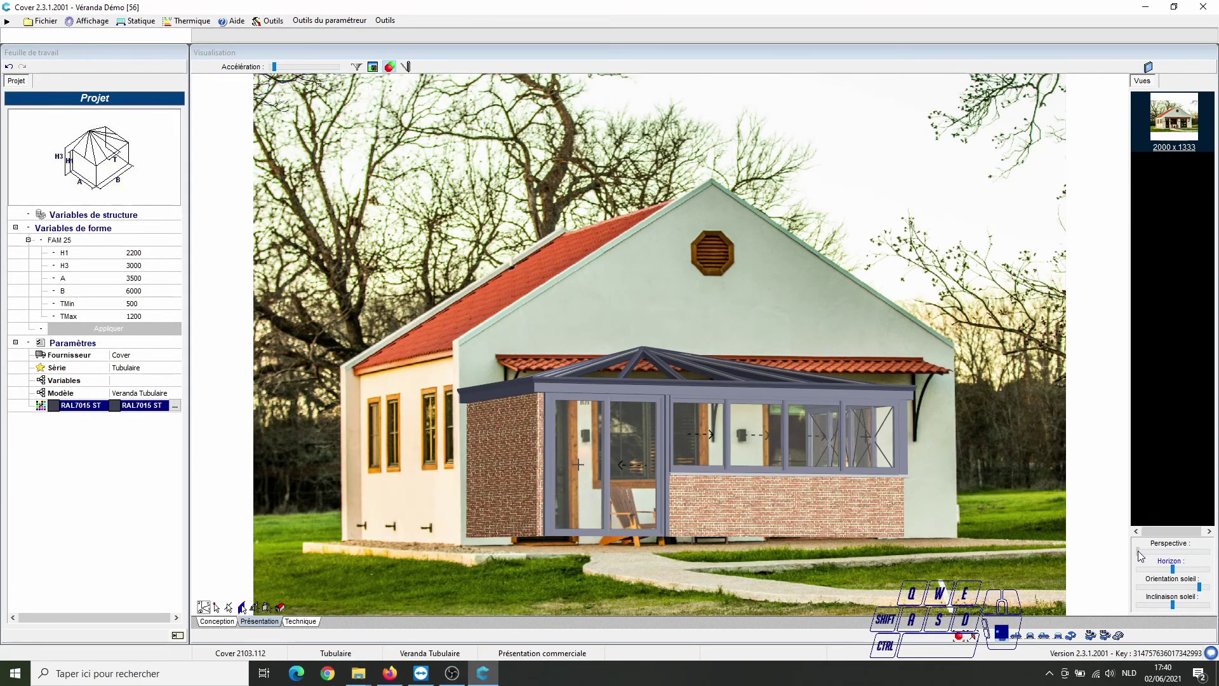
pyautogui.moveTo(747, 459); pyautogui.dragTo(746, 495)
pyautogui.scroll(3, 696, 483)
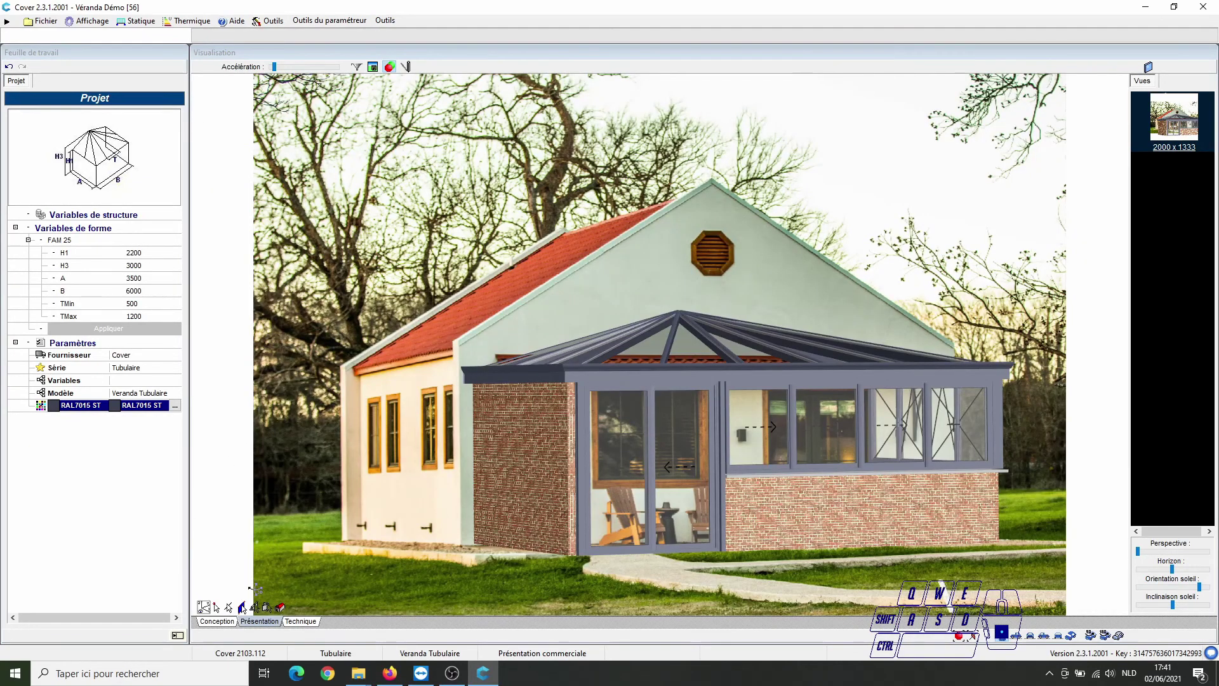
# Display the veranda's sliding frames and windows as open in the photo view, then return to the Conception view.
pyautogui.rightClick(786, 448)
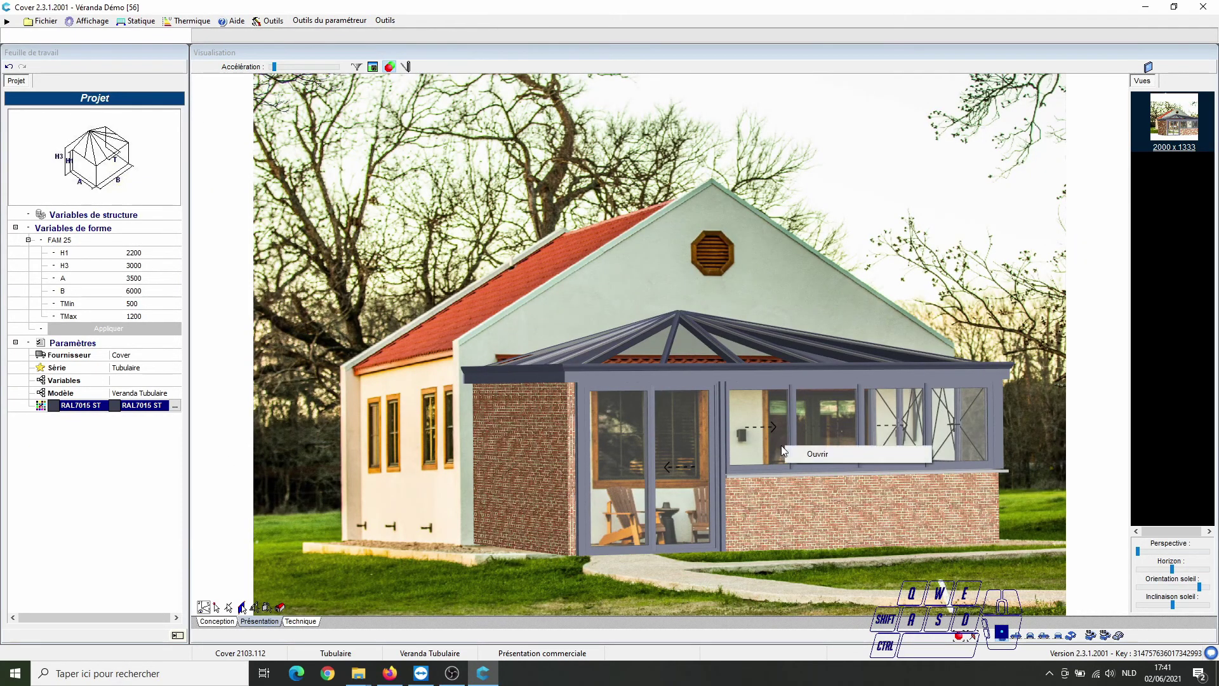
pyautogui.click(801, 455)
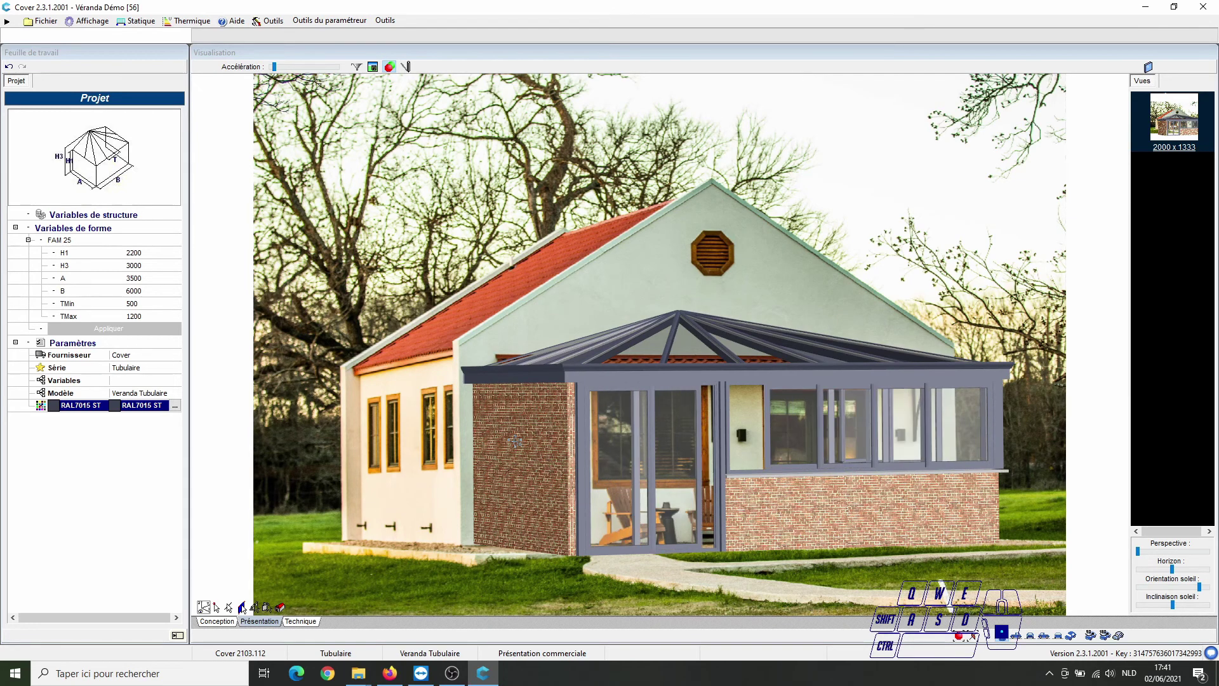
pyautogui.click(216, 622)
pyautogui.moveTo(804, 559); pyautogui.dragTo(1140, 207)
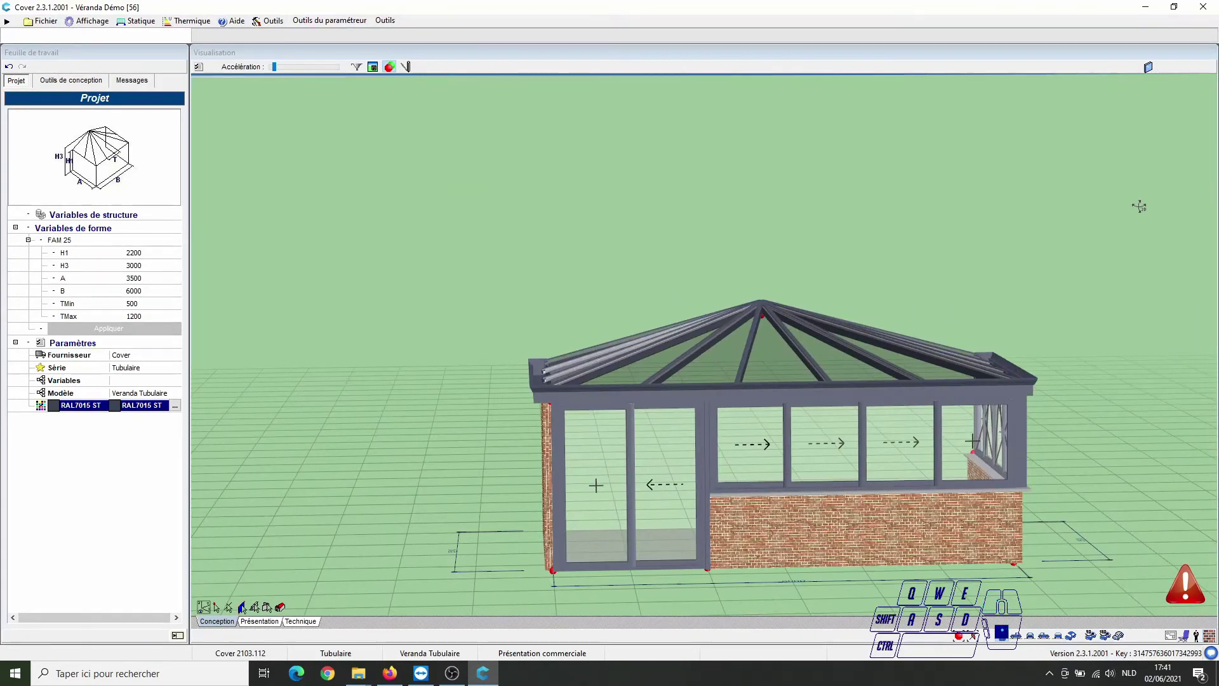
# Close the design without passing to fabrication, save the current project and validate the closing options.
pyautogui.click(1203, 8)
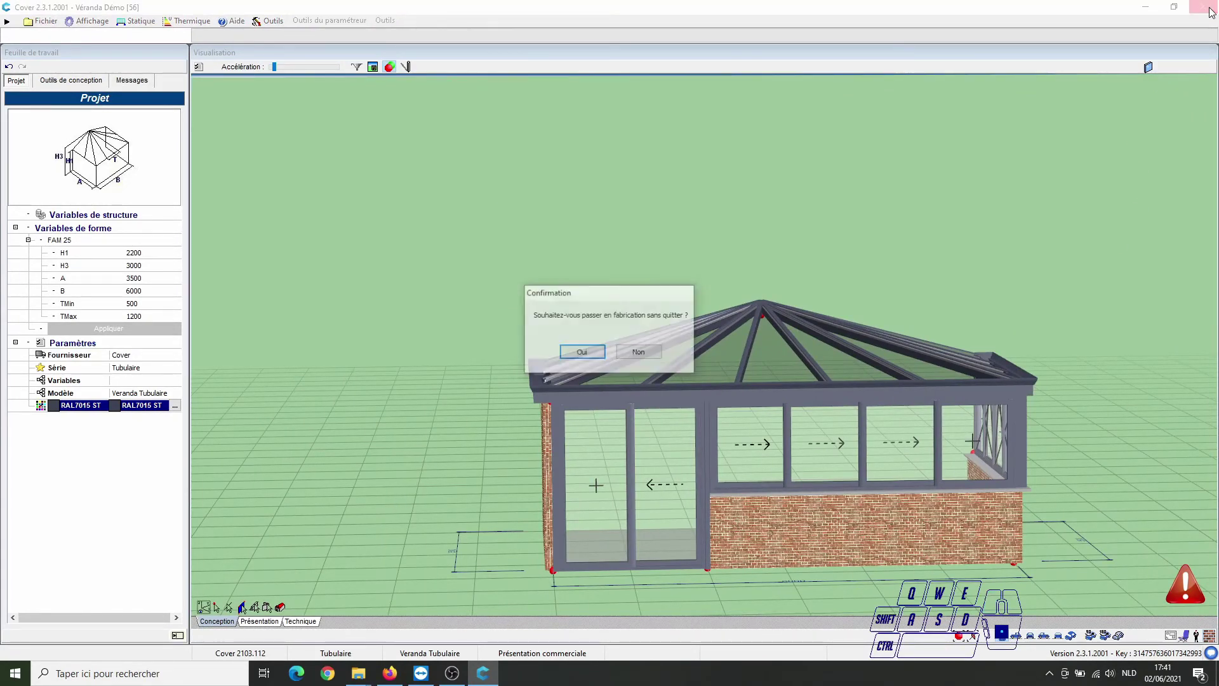
pyautogui.click(658, 357)
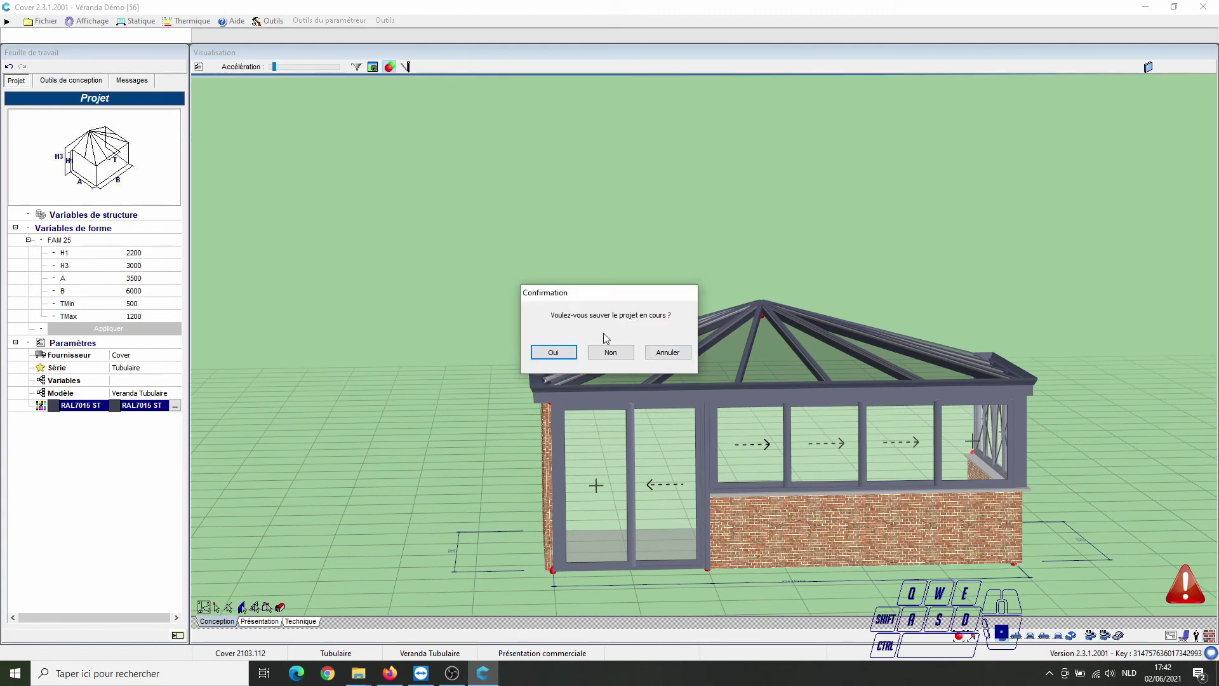
pyautogui.click(555, 351)
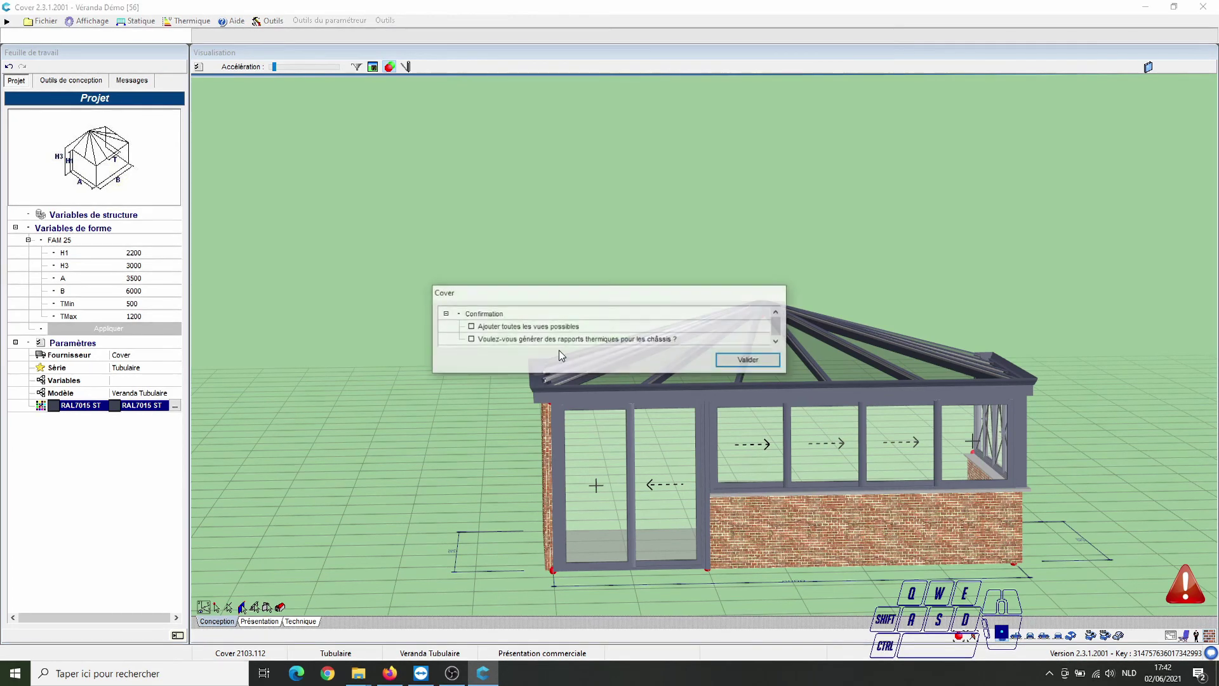
pyautogui.click(741, 367)
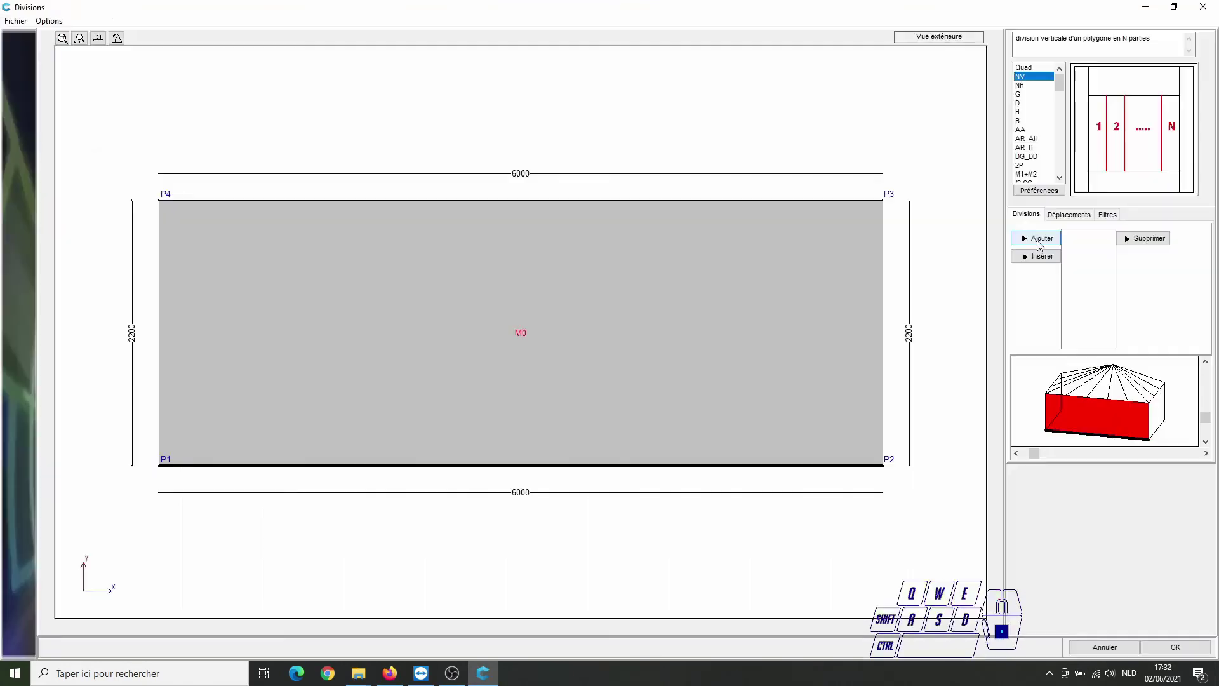
pyautogui.click(1039, 239)
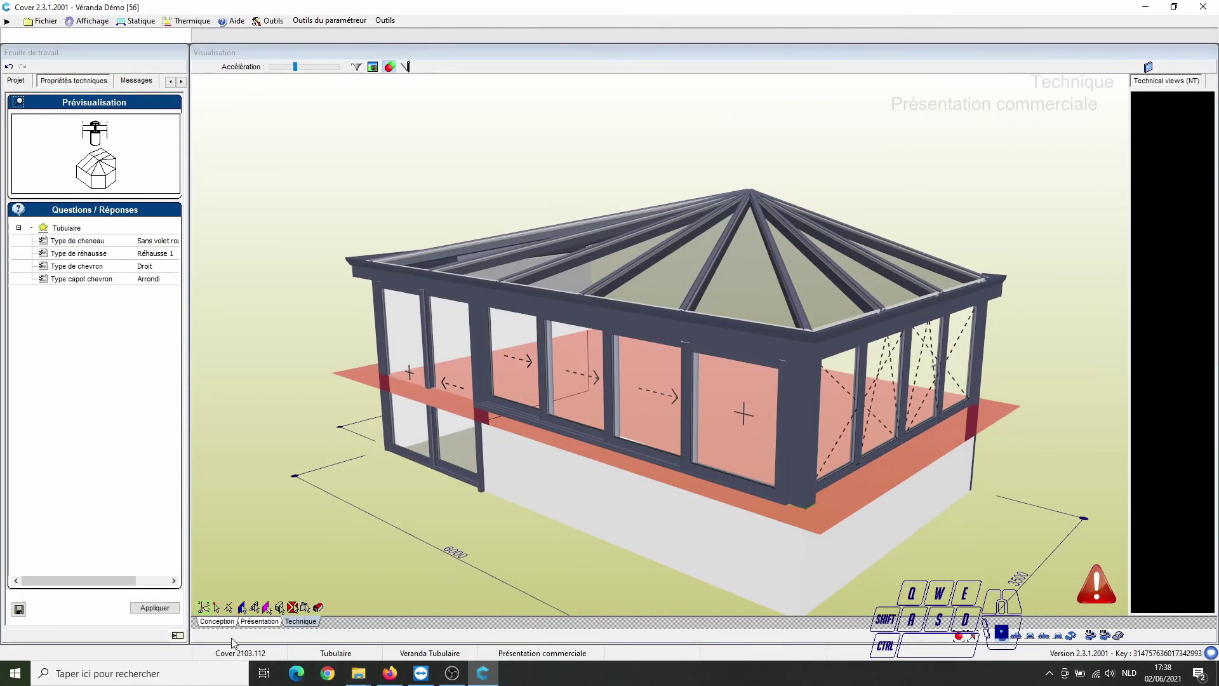
pyautogui.click(216, 621)
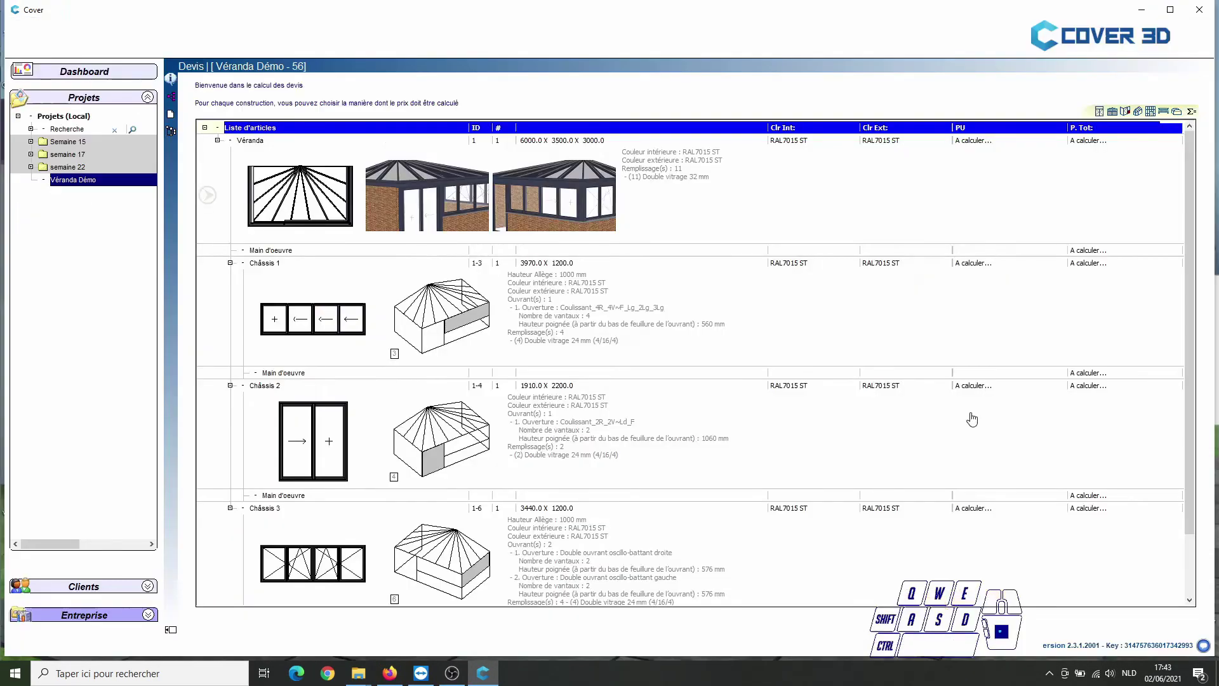
# Look through the article list of the Véranda Démo quotation.
pyautogui.scroll(-5, 970, 417)
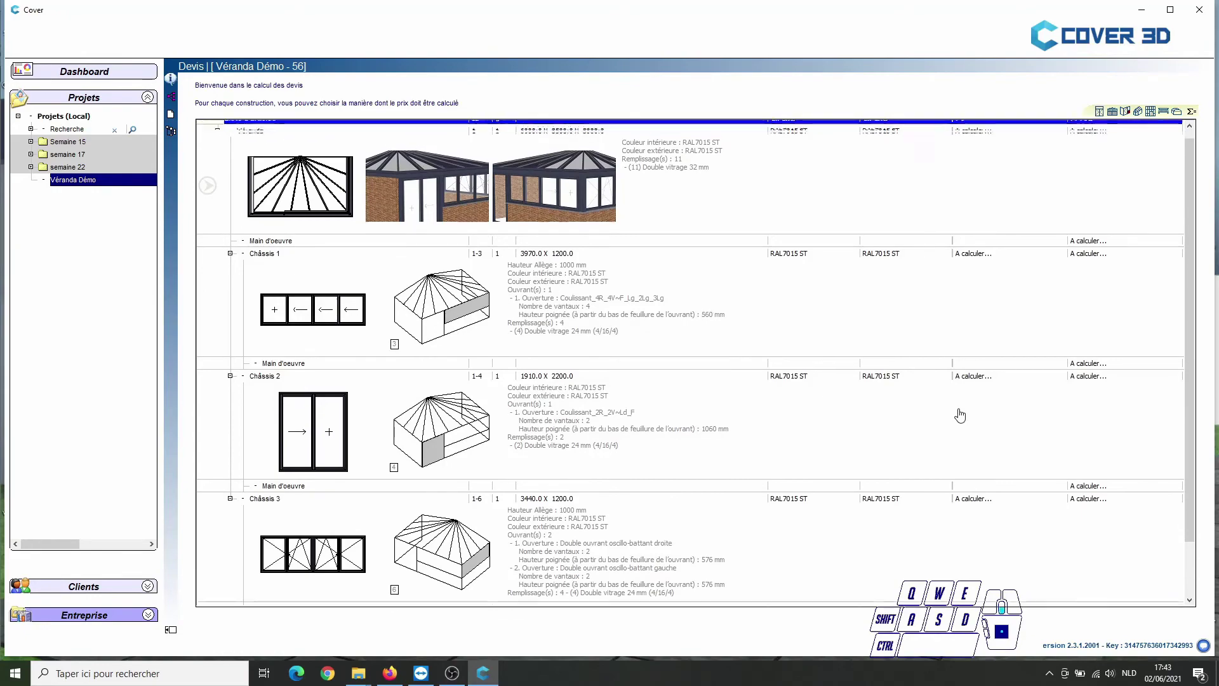